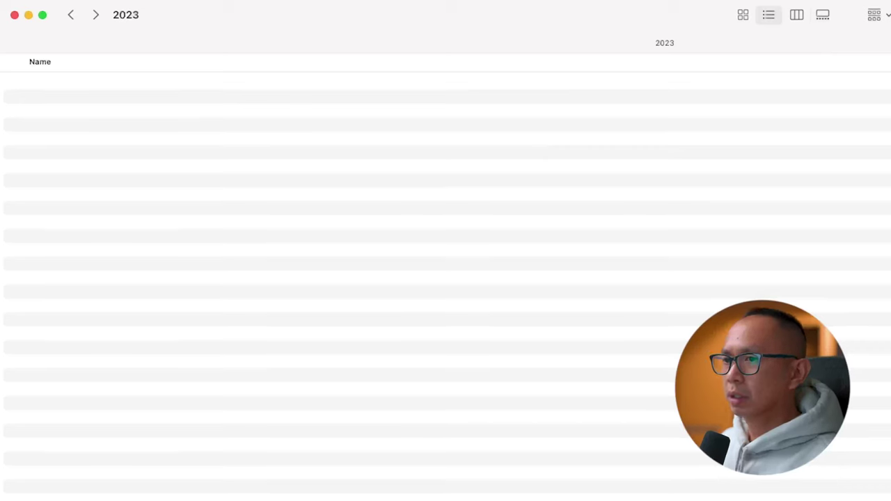
Create the folder 03102023 Edmonton Dream Summit inside 2023 and open it.
{"action": "right_click", "coordinate": [99, 162]}
{"action": "left_click", "coordinate": [122, 169]}
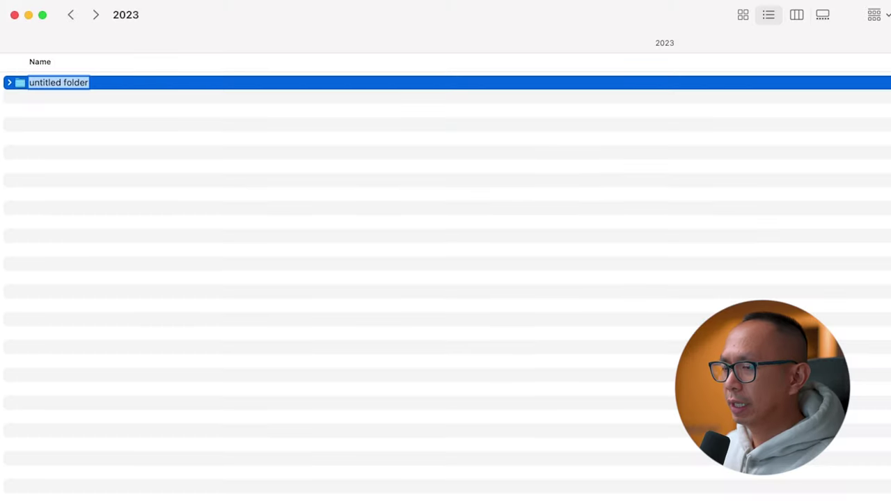
{"action": "type", "text": "03102023 Edmonton Dream Summit"}
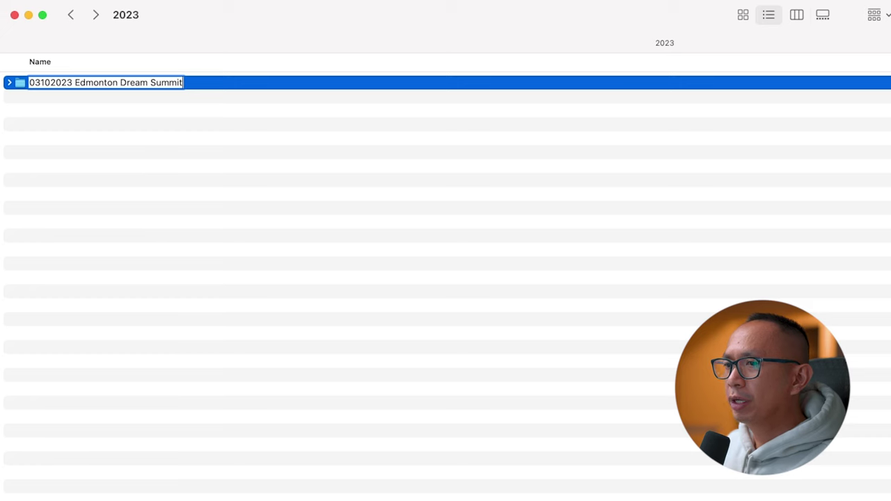
{"action": "key", "text": "Return"}
{"action": "key", "text": "super+Down"}
Add subfolders 01 Day 1 and 02 Day 2 inside the event folder.
{"action": "right_click", "coordinate": [113, 117]}
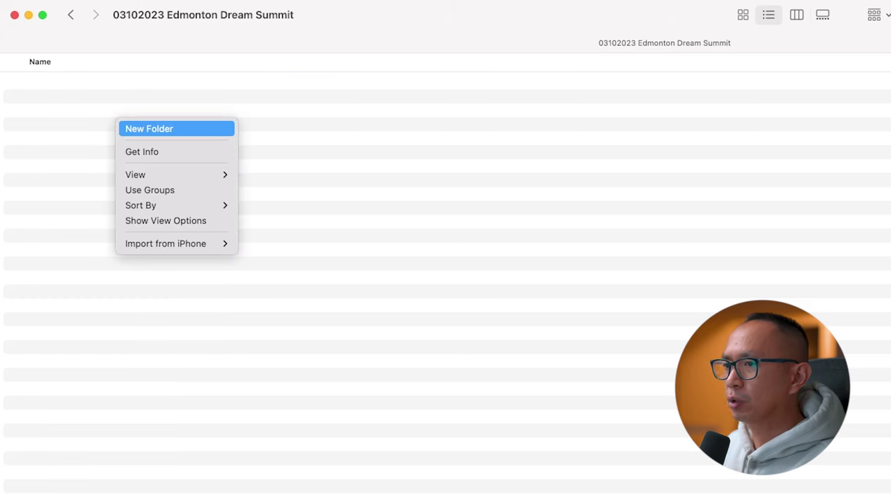
{"action": "left_click", "coordinate": [167, 127]}
{"action": "type", "text": "01 Dau"}
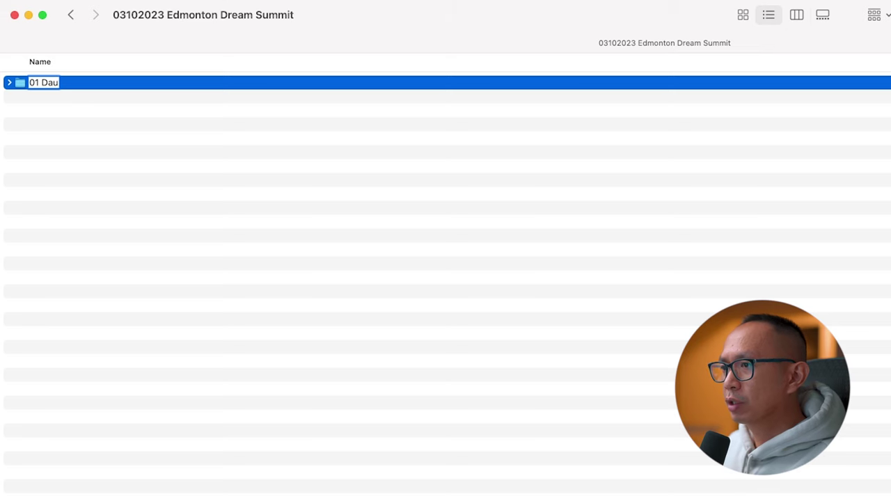
{"action": "key", "text": "BackSpace"}
{"action": "type", "text": "y 1"}
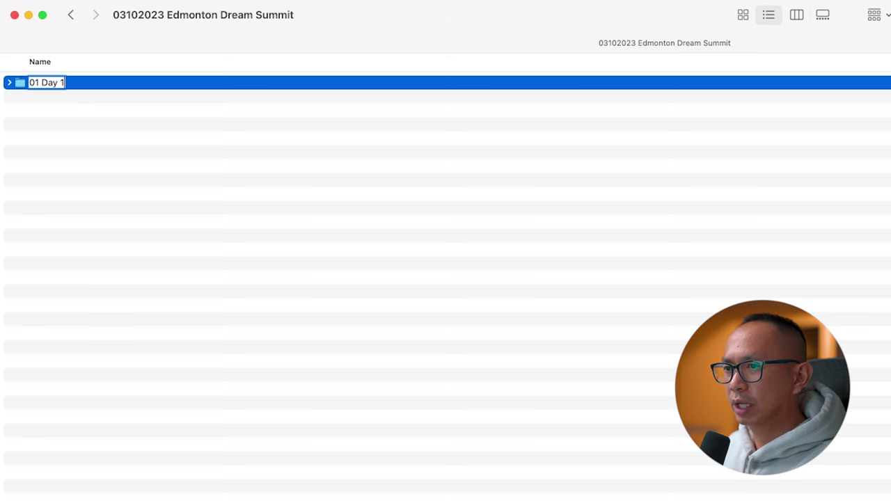
{"action": "key", "text": "Return"}
{"action": "right_click", "coordinate": [141, 167]}
{"action": "left_click", "coordinate": [171, 169]}
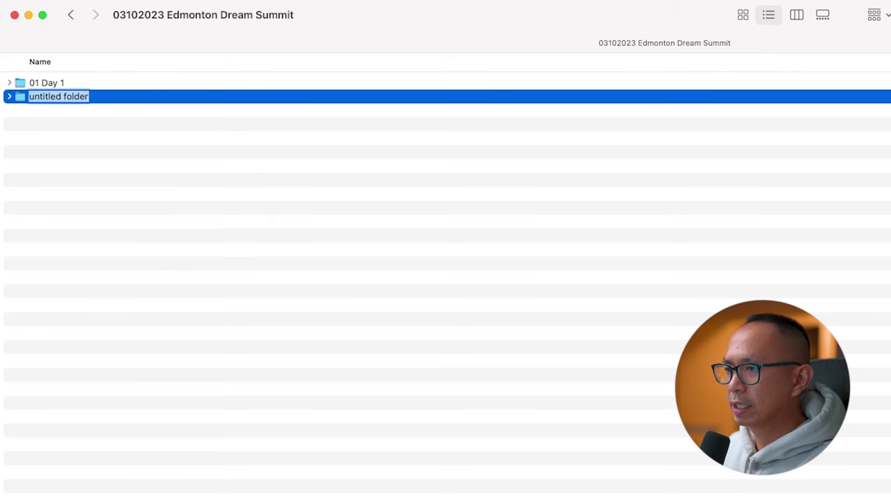
{"action": "type", "text": "02 Day 2"}
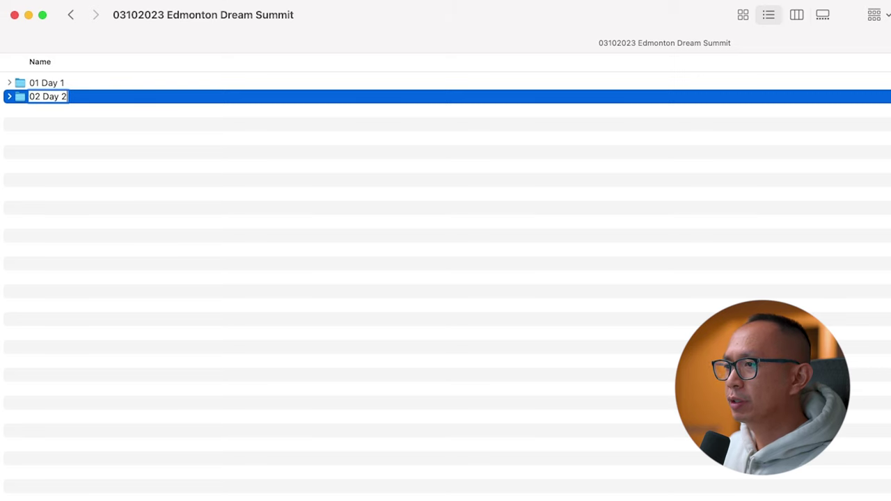
{"action": "key", "text": "Return"}
Add subfolders 03 Day 3 and 04 Adobe Project File.
{"action": "right_click", "coordinate": [69, 161]}
{"action": "left_click", "coordinate": [104, 171]}
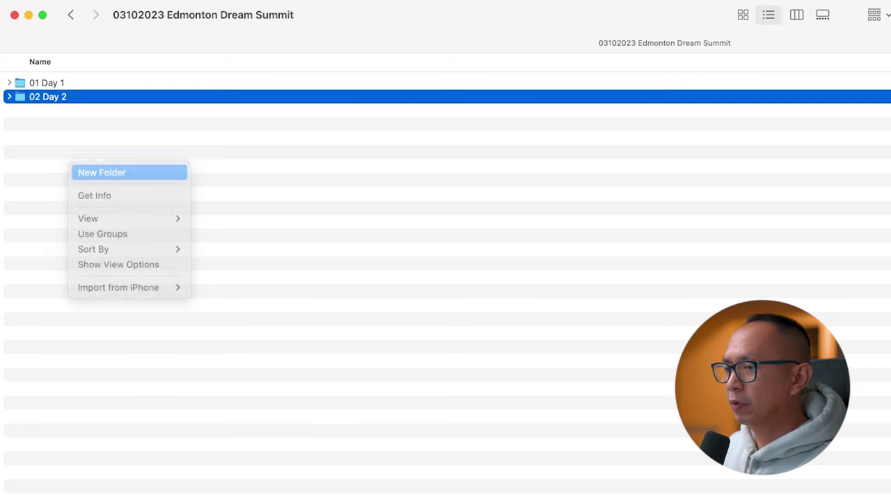
{"action": "type", "text": "03 Day "}
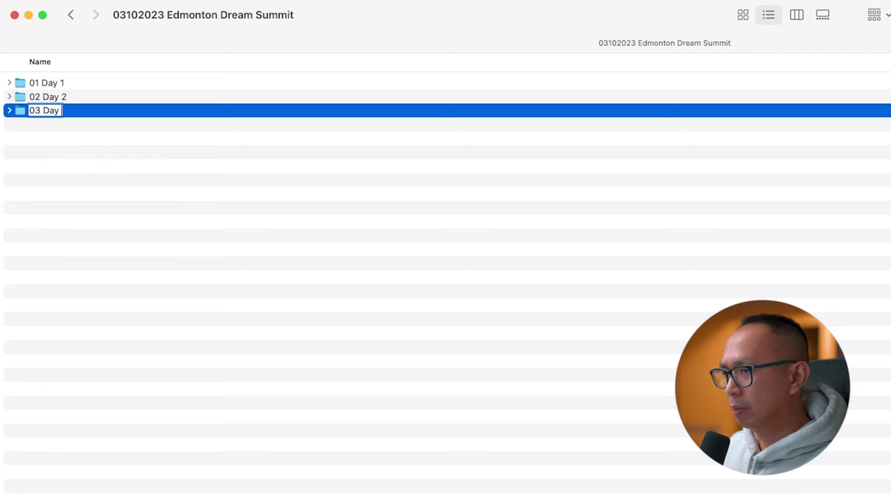
{"action": "type", "text": "3"}
{"action": "key", "text": "Return"}
{"action": "right_click", "coordinate": [78, 183]}
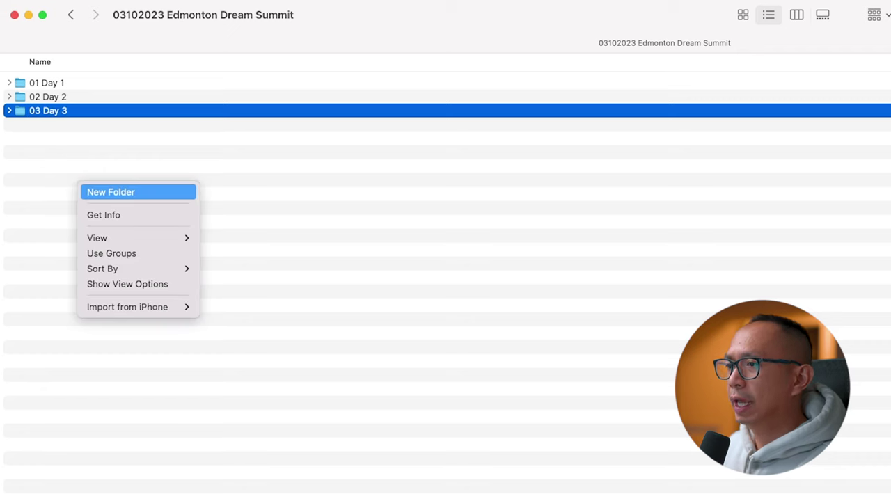
{"action": "left_click", "coordinate": [111, 192]}
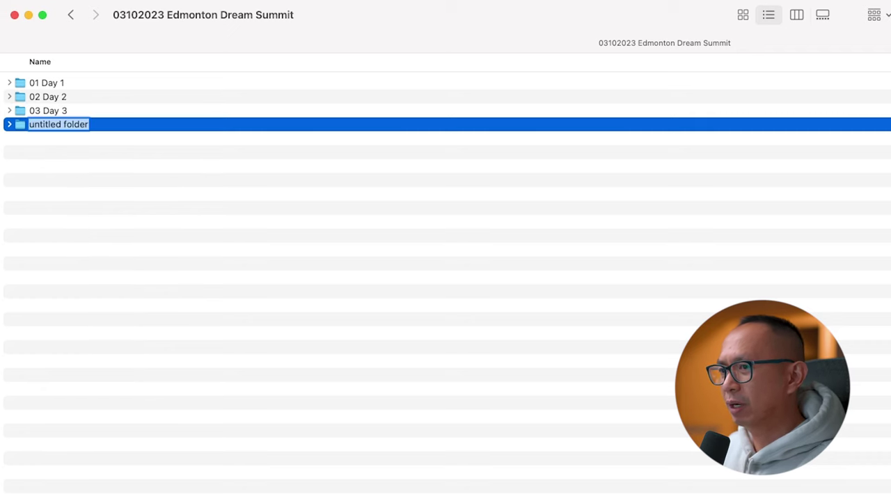
{"action": "type", "text": "04 Adobe"}
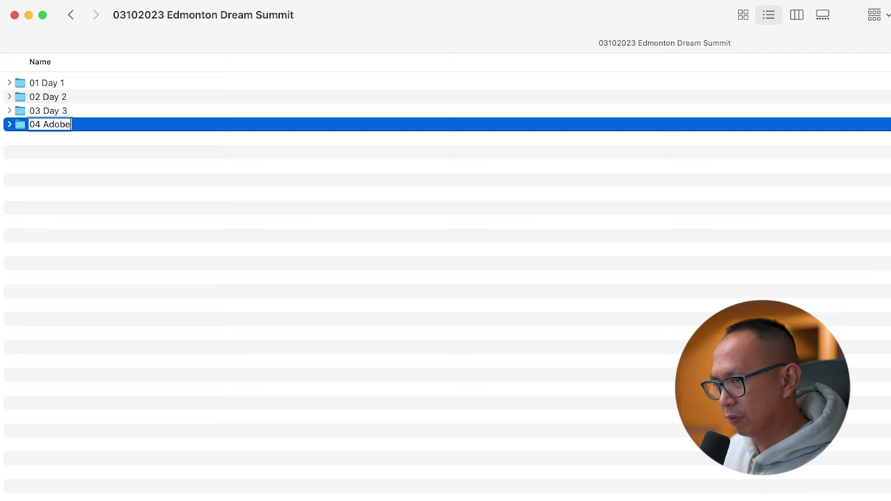
{"action": "type", "text": " Proje"}
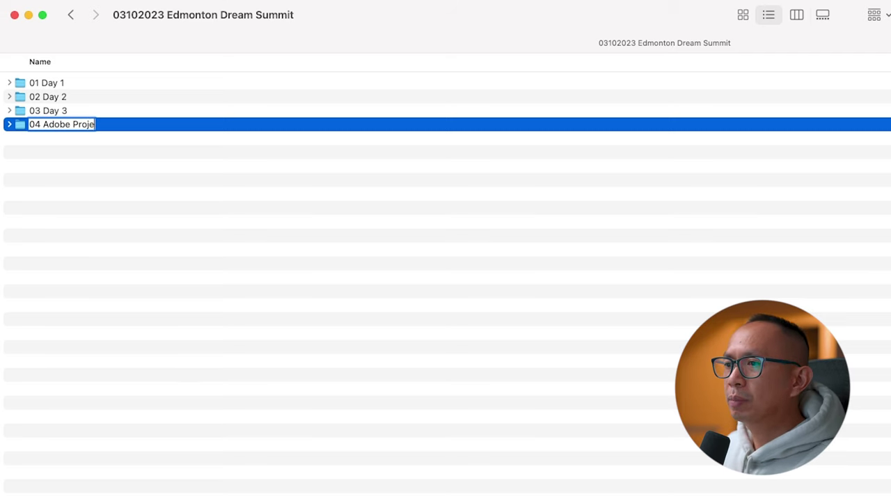
{"action": "type", "text": "ct File"}
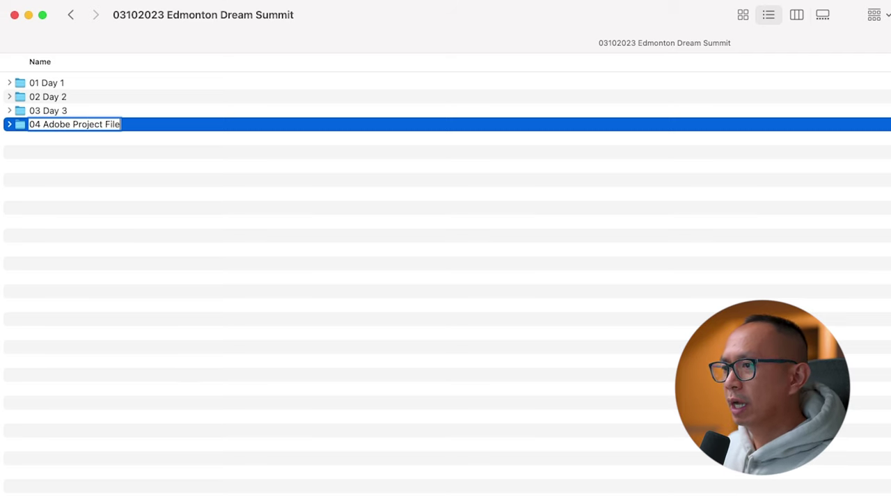
{"action": "key", "text": "Return"}
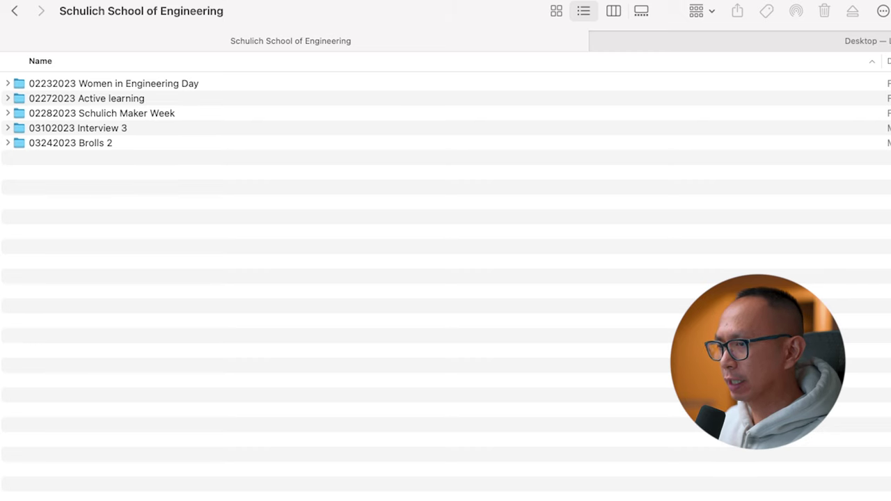
Go into the 02 Day 2 folder, look inside 01 Clips, then return to 02 Day 2.
{"action": "double_click", "coordinate": [113, 84]}
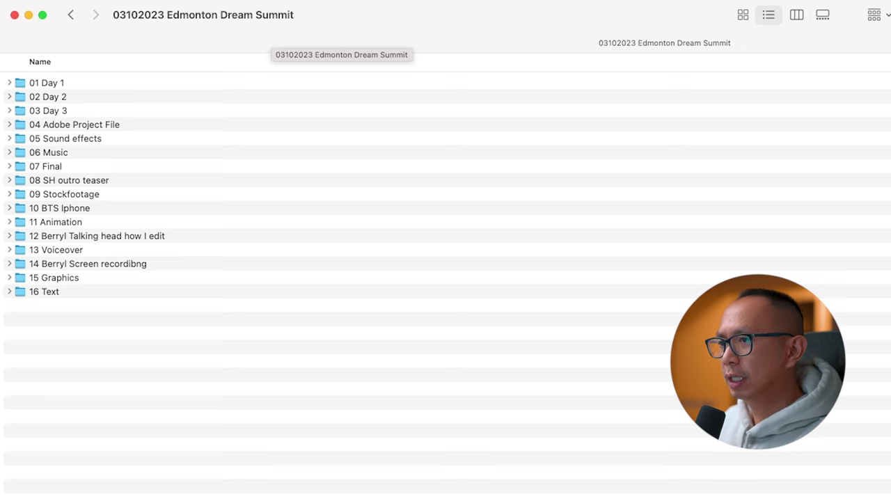
{"action": "left_click", "coordinate": [46, 83]}
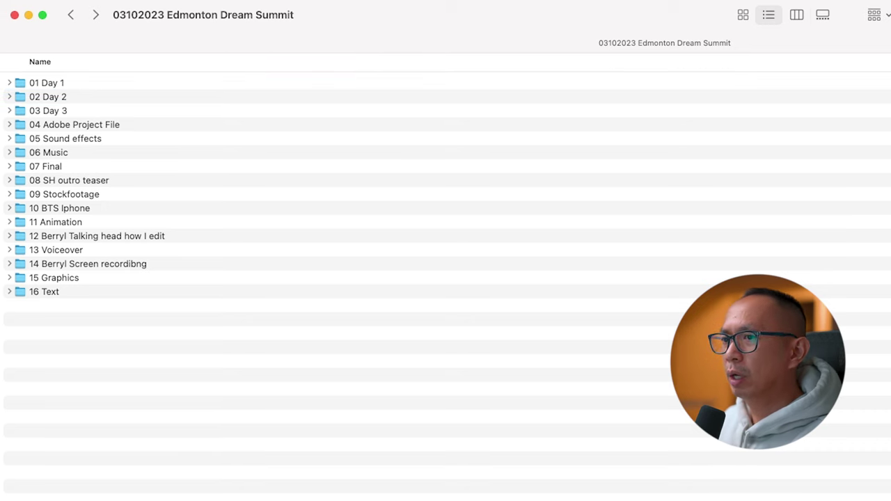
{"action": "double_click", "coordinate": [48, 97]}
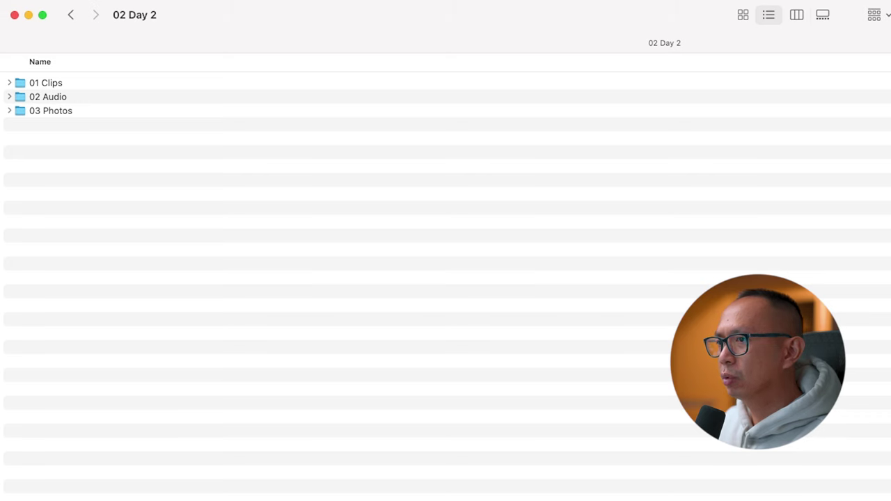
{"action": "left_click", "coordinate": [46, 83]}
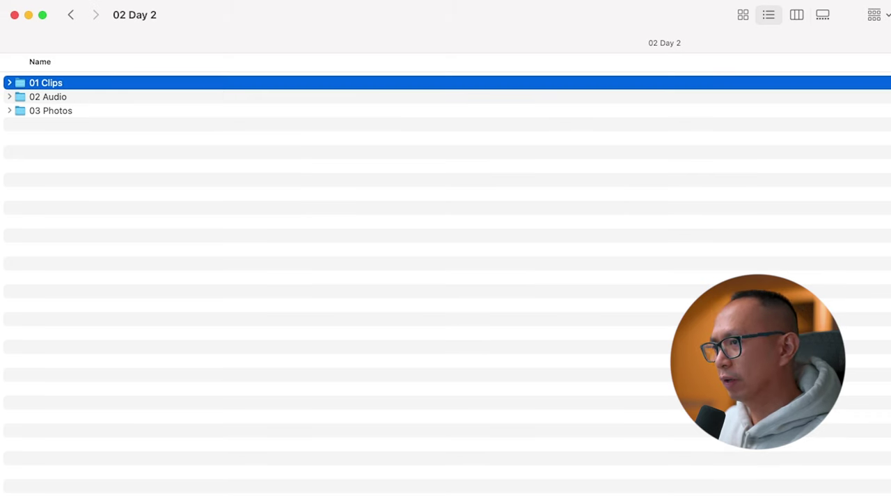
{"action": "key", "text": "super+Down"}
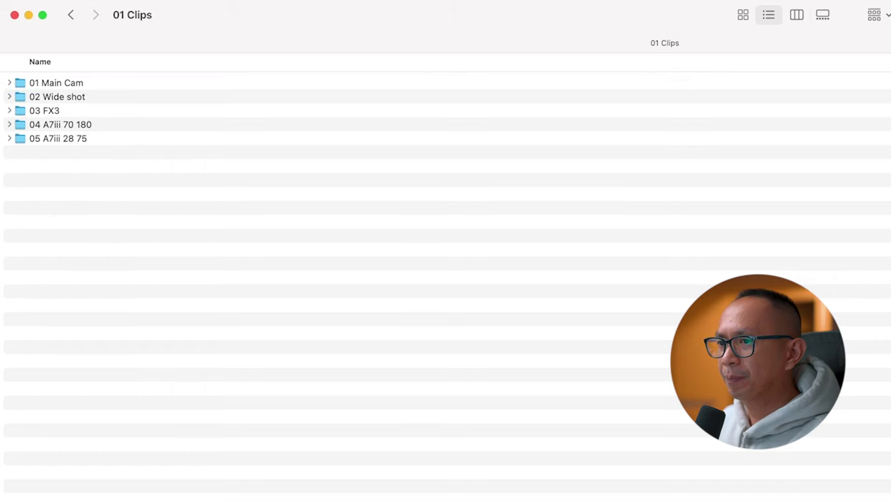
{"action": "key", "text": "super+bracketleft"}
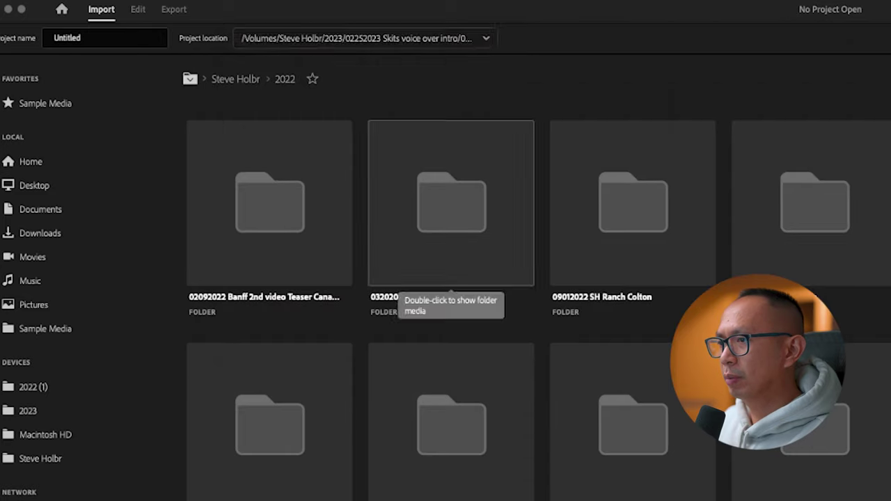
Name the new project 03102023 Edmonton Dream Summit and choose a custom save location.
{"action": "left_click", "coordinate": [105, 38]}
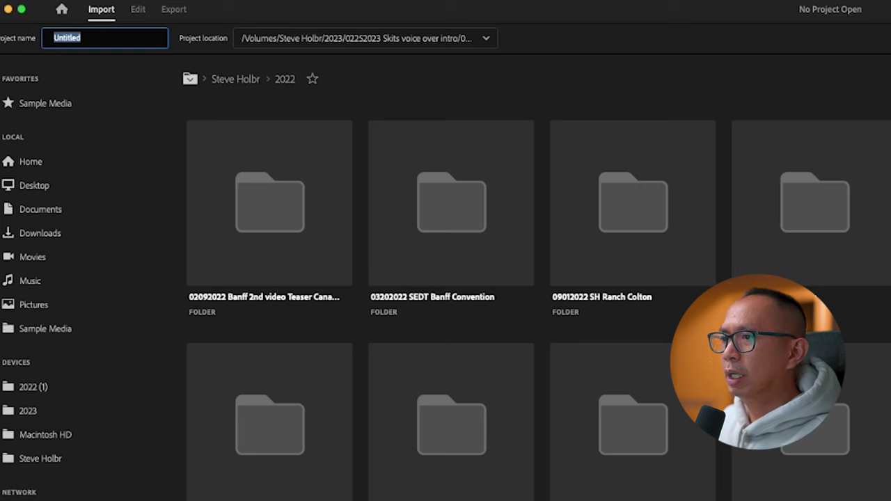
{"action": "type", "text": "2023 Edmonton Dream Summit"}
{"action": "key", "text": "super+a"}
{"action": "key", "text": "Right"}
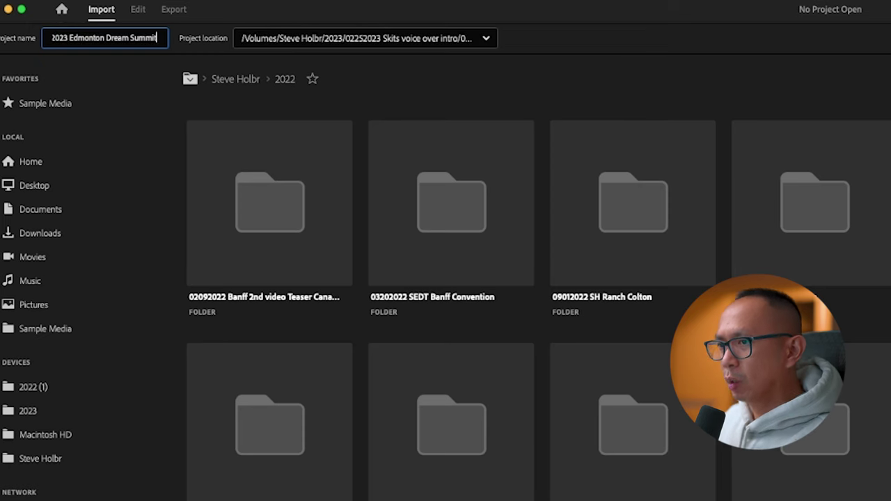
{"action": "left_click", "coordinate": [485, 38]}
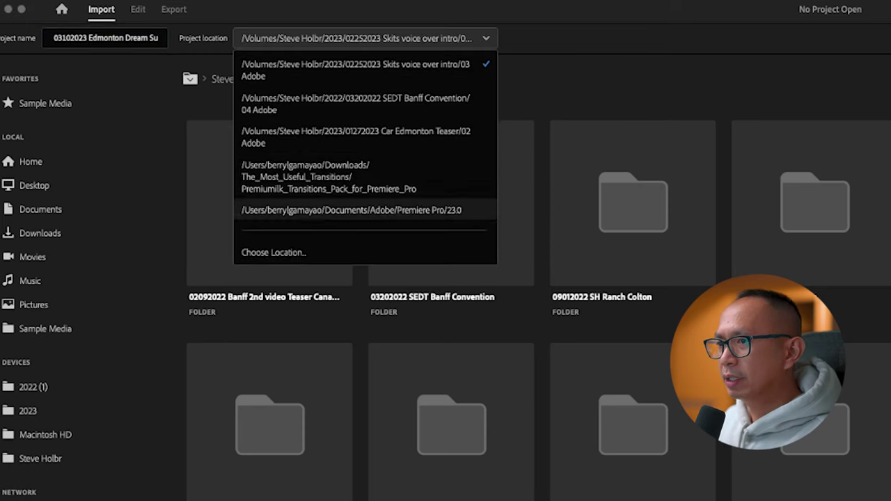
{"action": "left_click", "coordinate": [278, 252]}
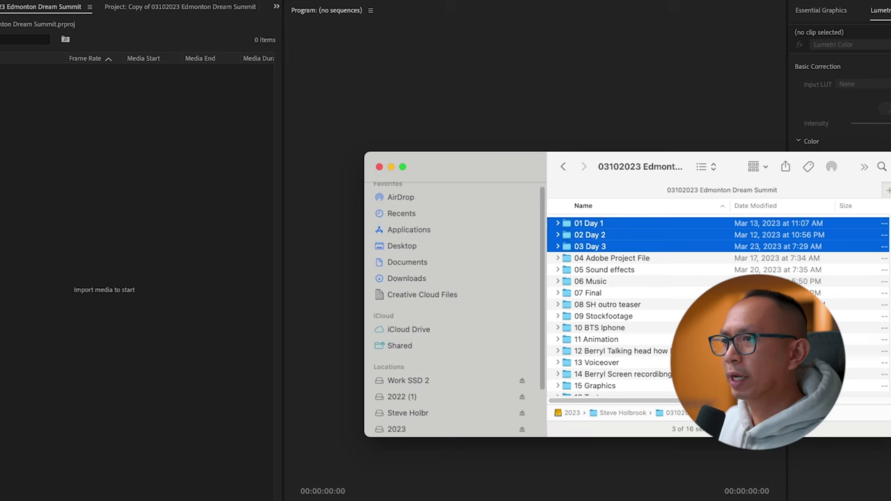
Import the Day 1–3 folders and add bins 04 Sequence, 05 Music, 06 Graphics, 07 Sound effects.
{"action": "left_click_drag", "start_coordinate": [589, 234], "coordinate": [122, 263]}
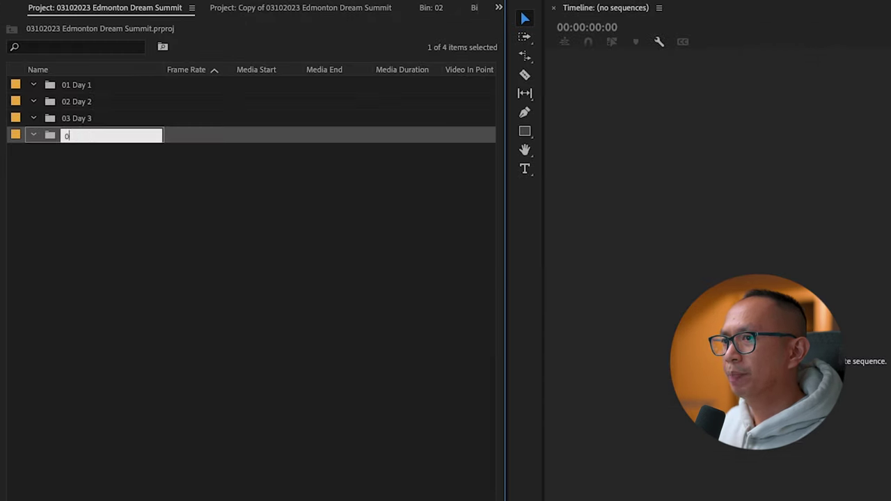
{"action": "type", "text": "04 Sequence"}
{"action": "right_click", "coordinate": [100, 197]}
{"action": "left_click", "coordinate": [124, 230]}
{"action": "type", "text": "05 Music"}
{"action": "right_click", "coordinate": [88, 218]}
{"action": "left_click", "coordinate": [113, 250]}
{"action": "type", "text": "06 Graph"}
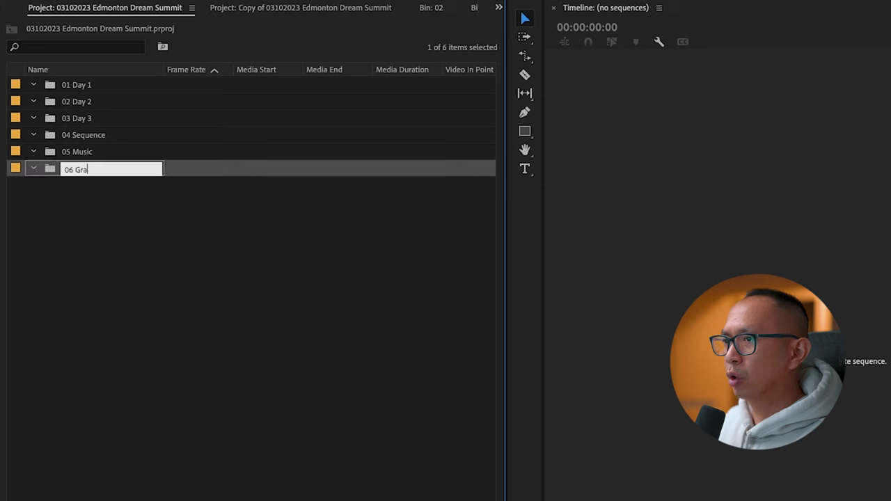
{"action": "type", "text": "ics"}
{"action": "right_click", "coordinate": [70, 233]}
{"action": "left_click", "coordinate": [95, 266]}
{"action": "type", "text": "07 Sound effects"}
{"action": "key", "text": "Return"}
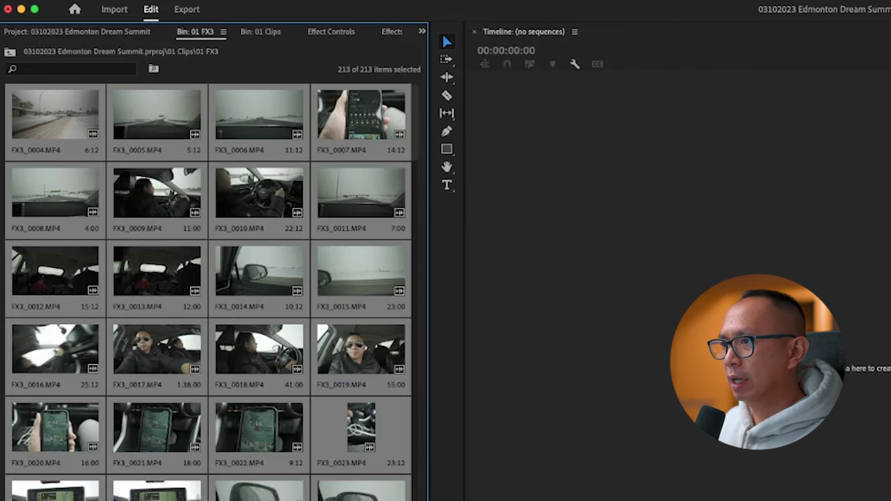
Interpret the FX3 clips with a Rec. 709 colour space override.
{"action": "right_click", "coordinate": [67, 128]}
{"action": "mouse_move", "coordinate": [139, 261]}
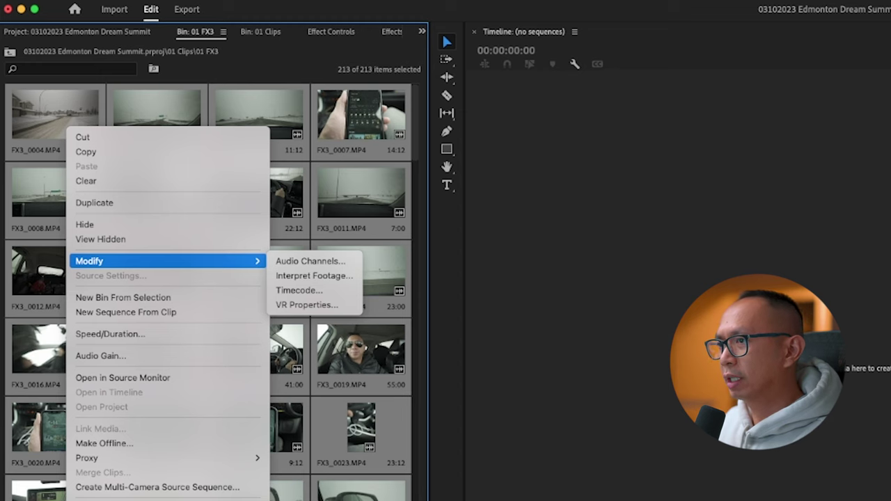
{"action": "left_click", "coordinate": [313, 276]}
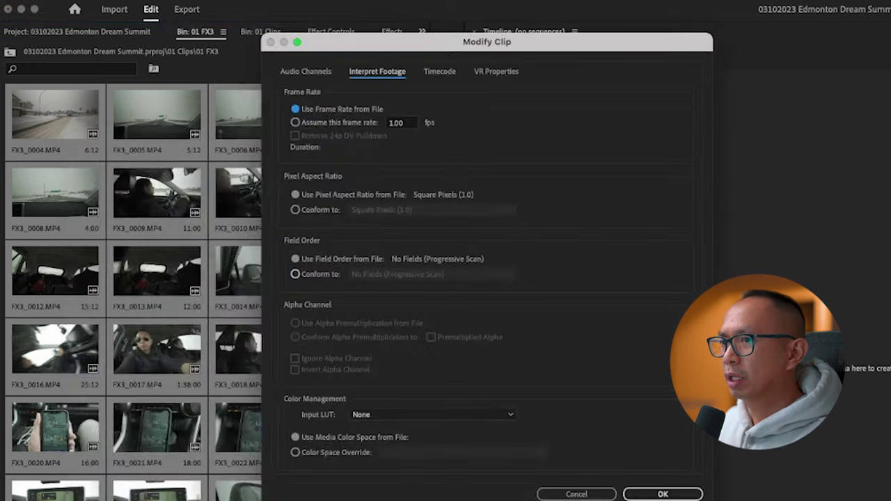
{"action": "left_click", "coordinate": [295, 451]}
{"action": "left_click", "coordinate": [462, 452]}
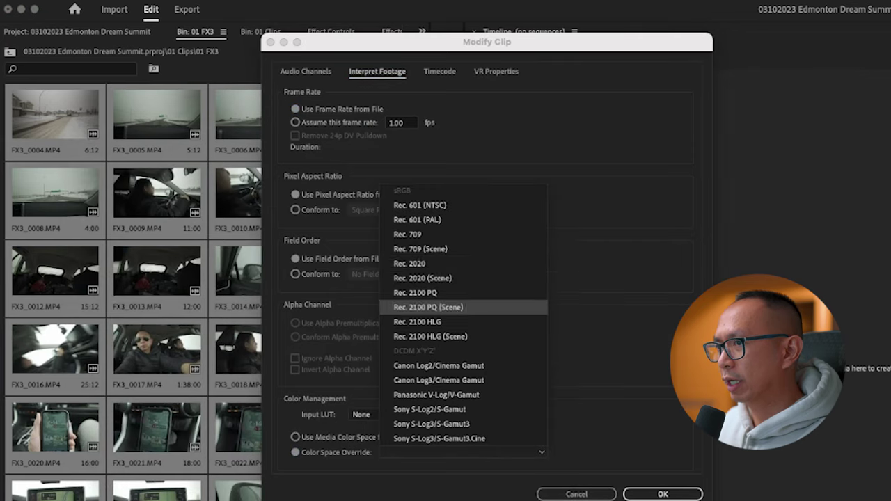
{"action": "left_click", "coordinate": [432, 237]}
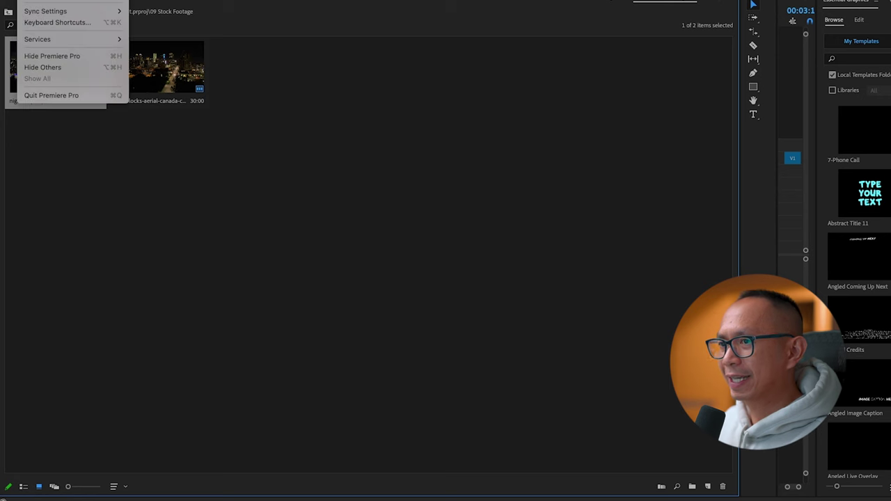
Create ProRes Low Resolution proxies for the night cityscape clip in 09 Stock Footage.
{"action": "left_click", "coordinate": [49, 0]}
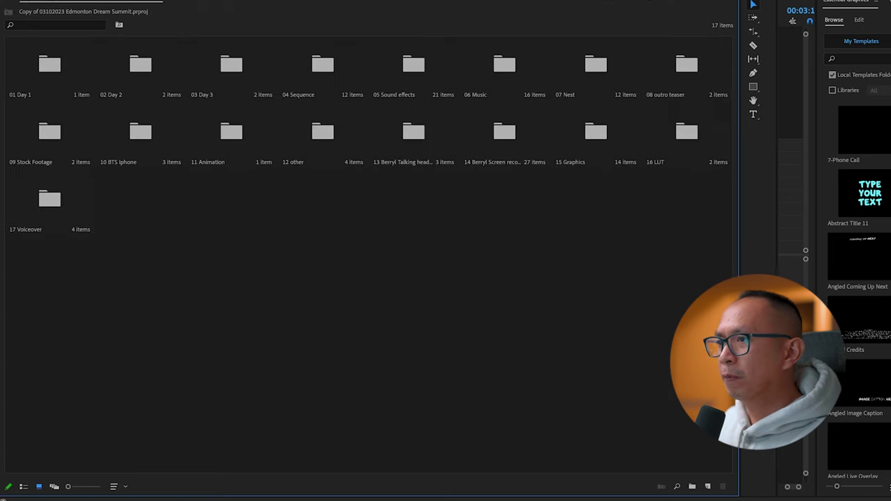
{"action": "double_click", "coordinate": [49, 129]}
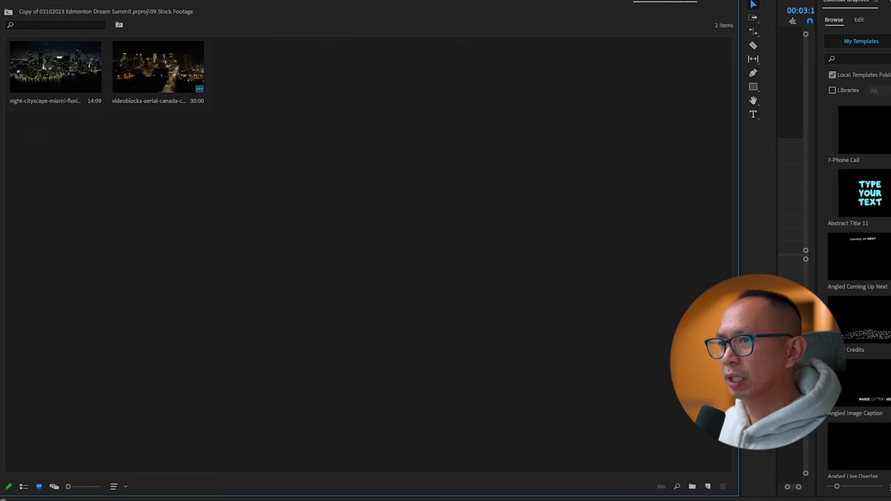
{"action": "right_click", "coordinate": [54, 82]}
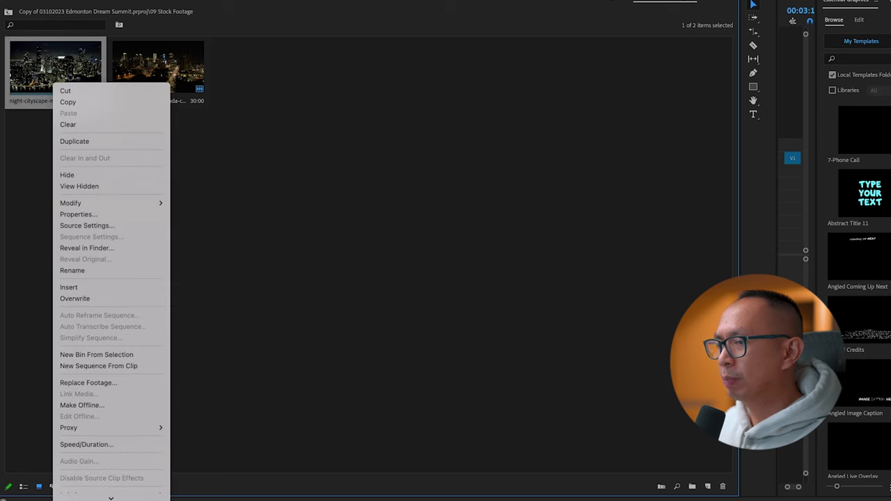
{"action": "mouse_move", "coordinate": [105, 427]}
{"action": "left_click", "coordinate": [200, 427]}
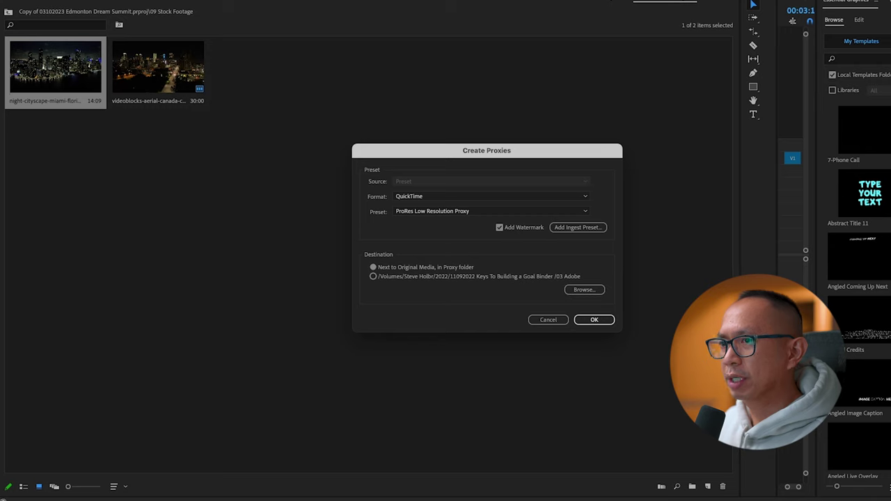
{"action": "left_click", "coordinate": [491, 211]}
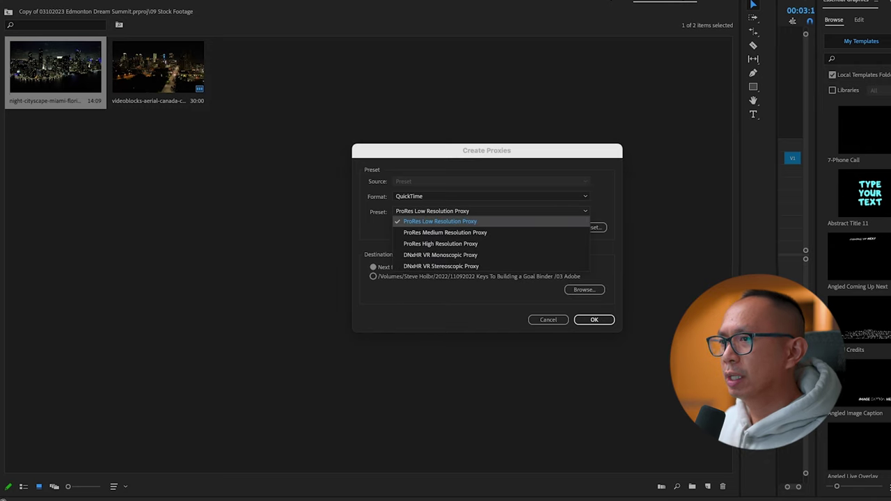
{"action": "key", "text": "Return"}
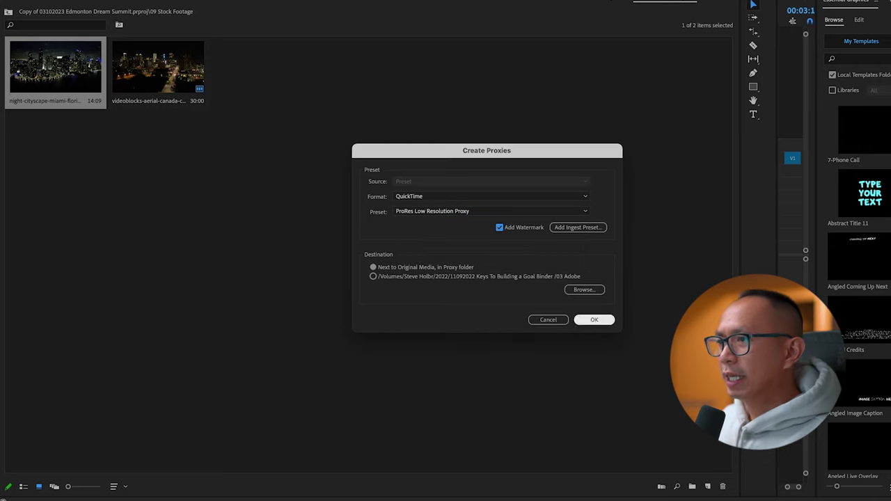
{"action": "key", "text": "Return"}
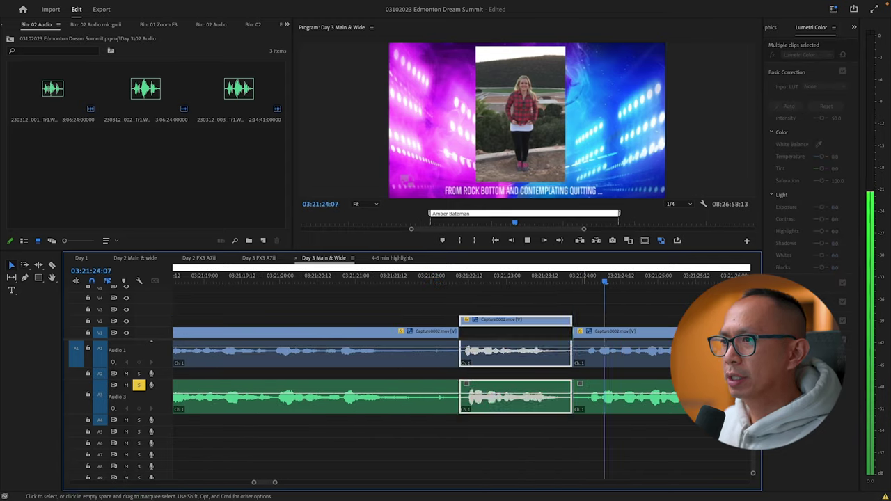
Review the Day 3 Main & Wide talks by playing, zooming the timeline and shuttling with J/L.
{"action": "key", "text": "space"}
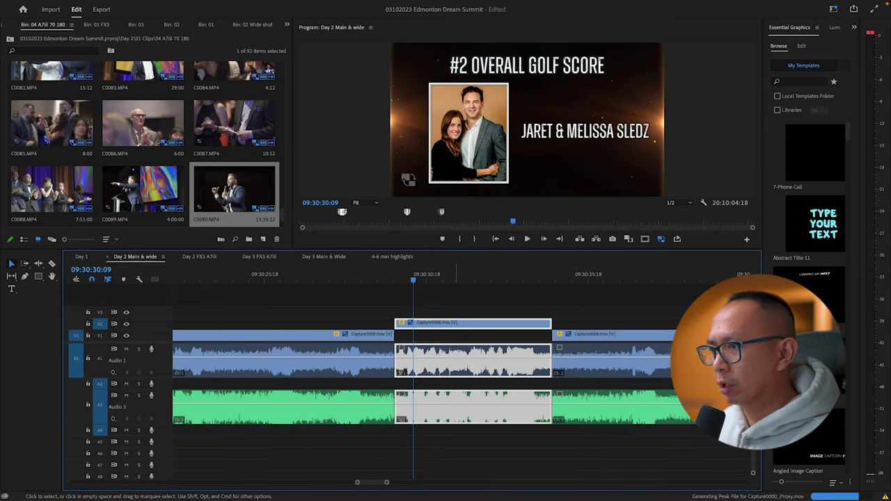
{"action": "key", "text": "space"}
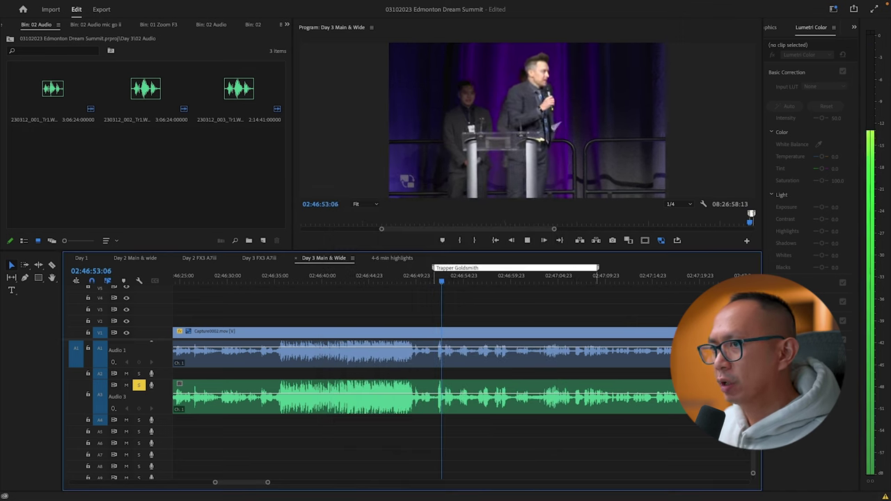
{"action": "key", "text": "minus"}
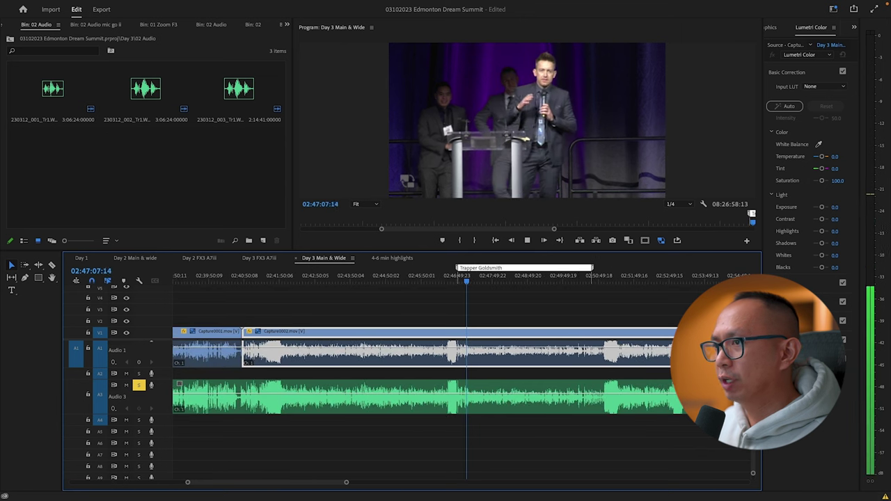
{"action": "key", "text": "equal"}
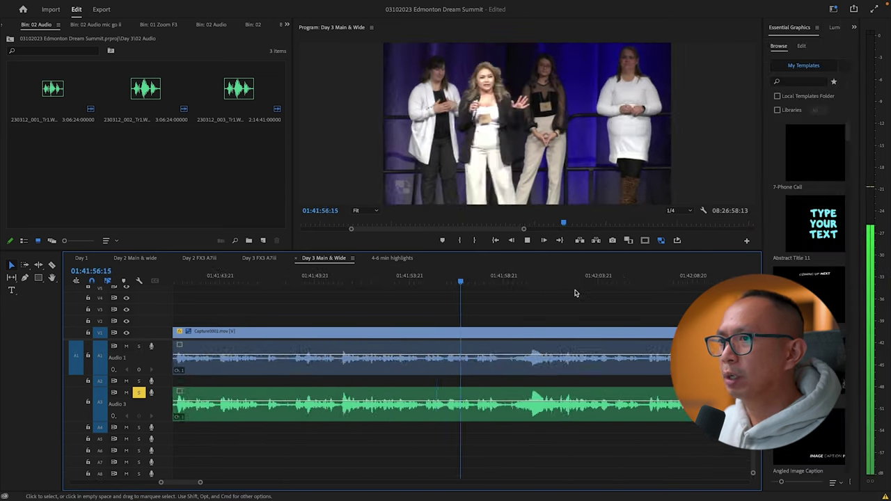
{"action": "key", "text": "minus"}
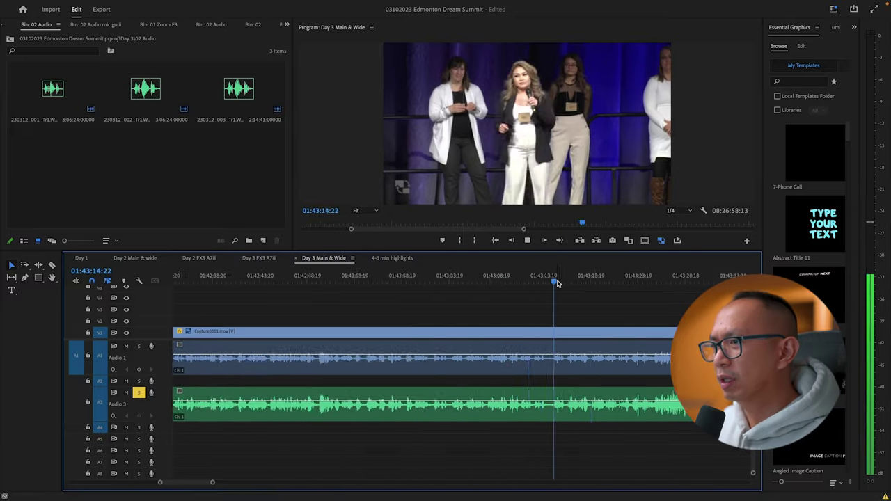
{"action": "key", "text": "equal"}
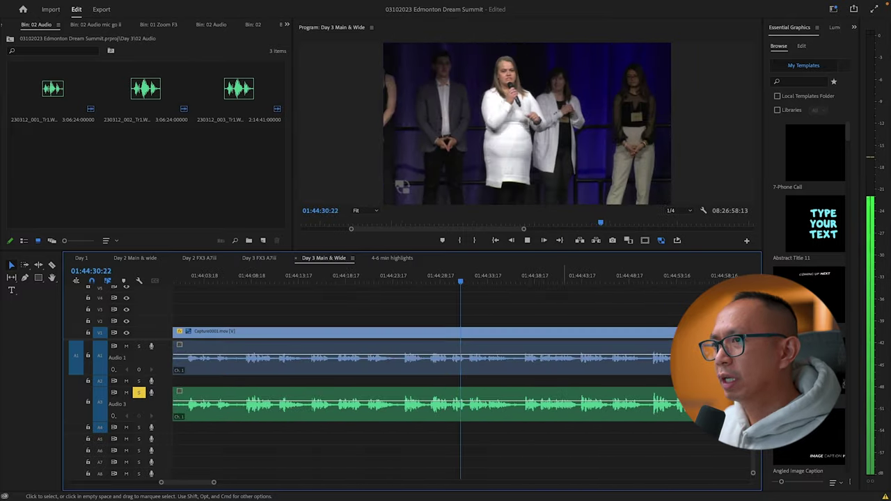
{"action": "key", "text": "j"}
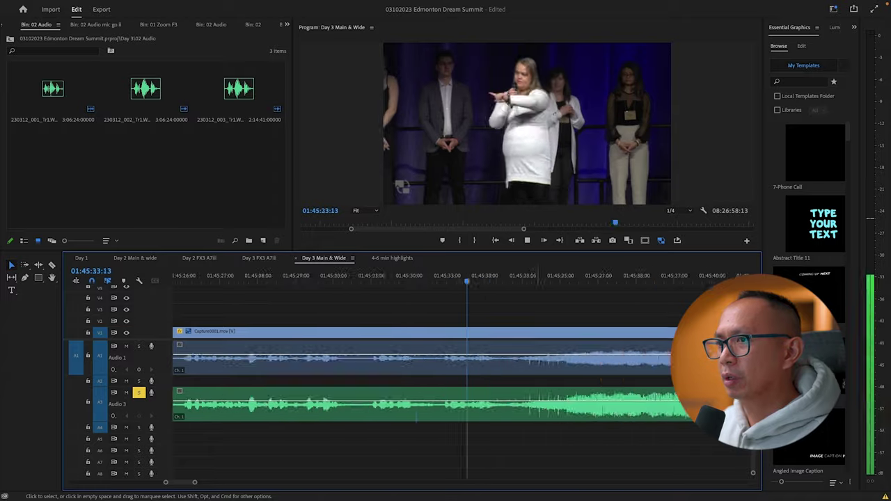
{"action": "key", "text": "l"}
{"action": "key", "text": "l"}
{"action": "key", "text": "l"}
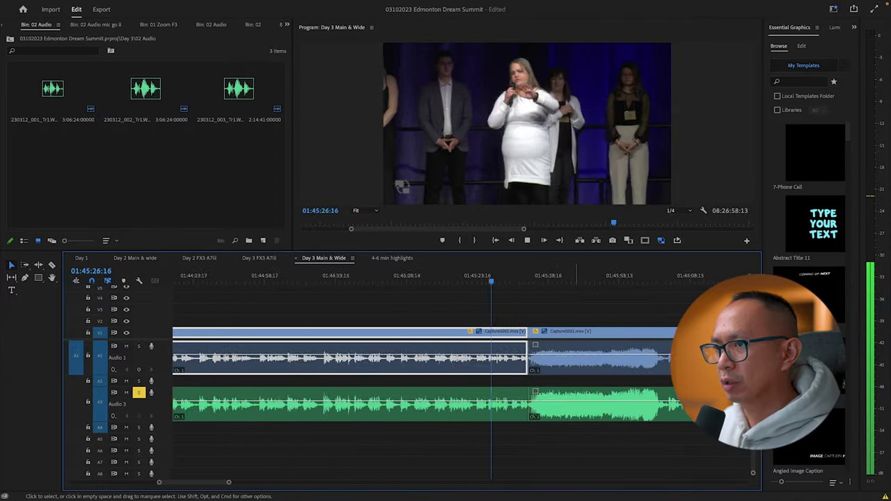
{"action": "key", "text": "minus"}
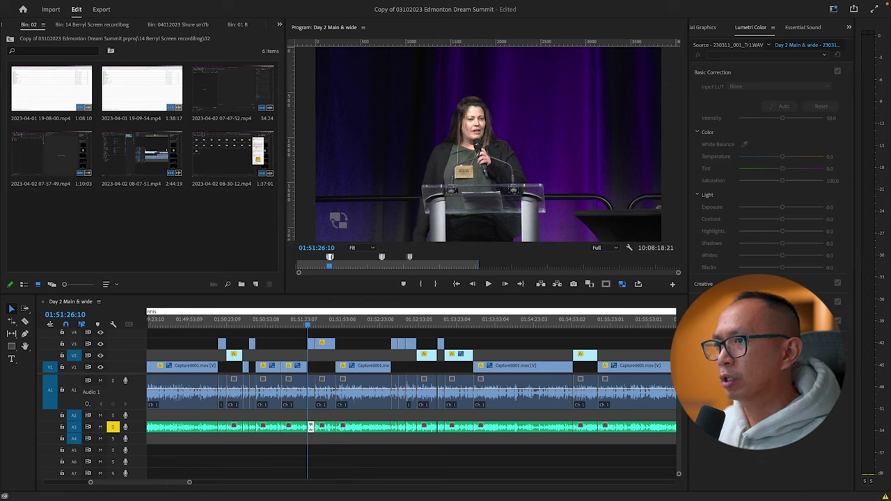
Focus the timeline and play the Day 2 Main & wide edit from the podium speaker.
{"action": "key", "text": "shift+3"}
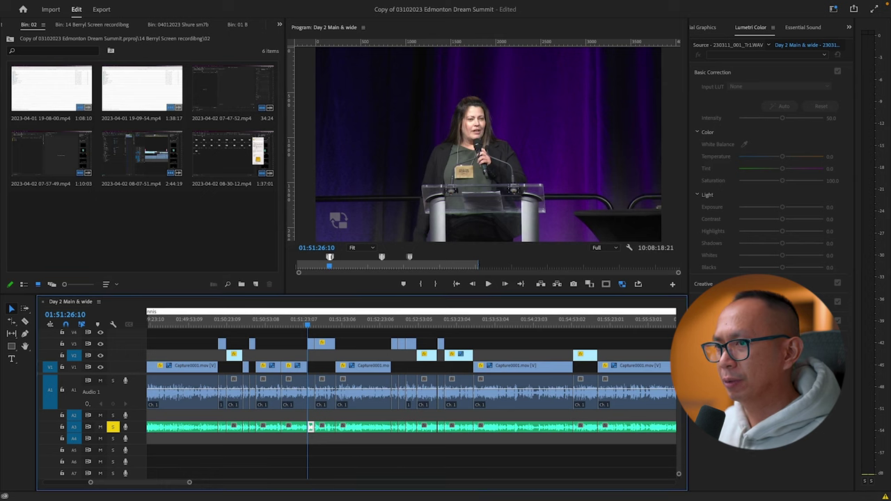
{"action": "key", "text": "space"}
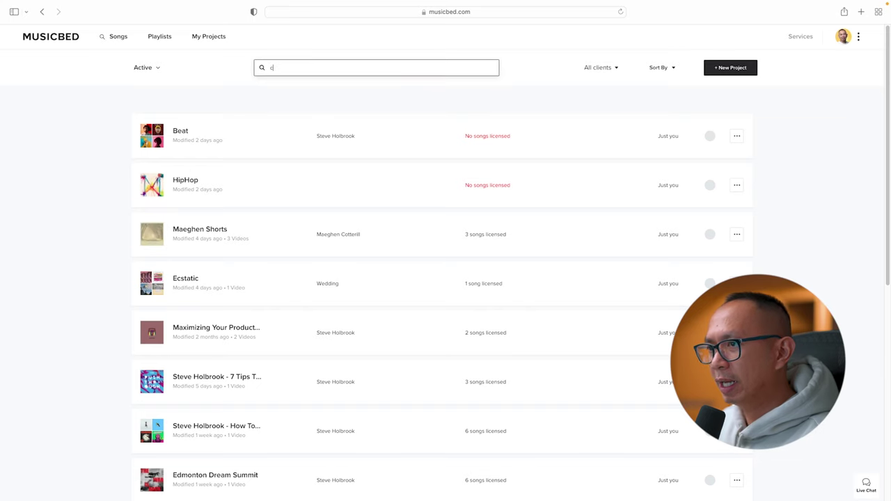
Search My Projects for Cheesy and Epic and scroll through their song lists.
{"action": "type", "text": "heesy"}
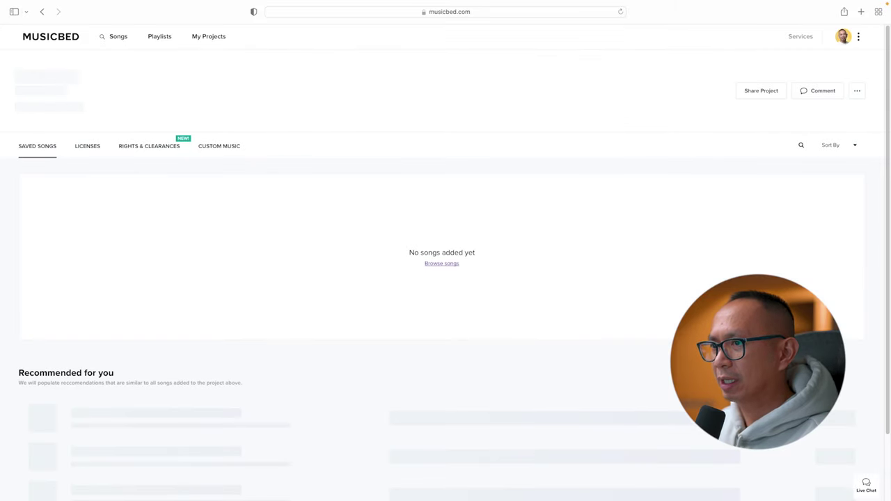
{"action": "scroll", "coordinate": [445, 279], "scroll_direction": "down", "scroll_amount": 5}
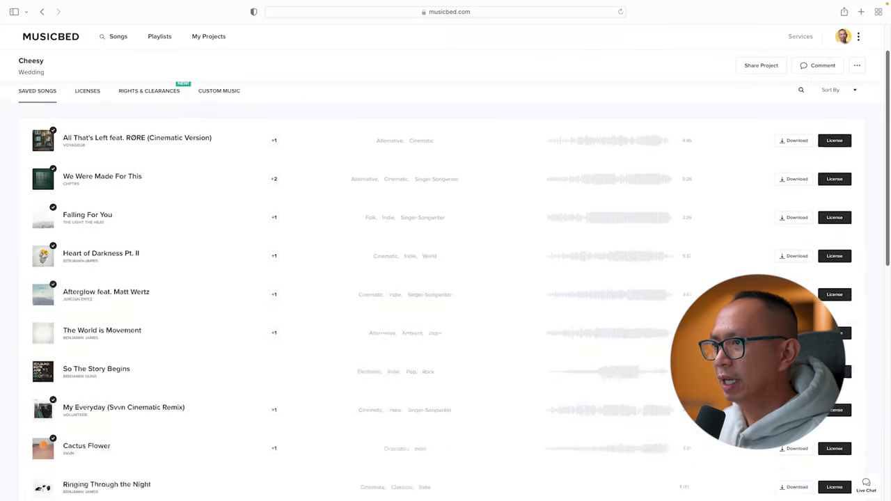
{"action": "scroll", "coordinate": [446, 279], "scroll_direction": "down", "scroll_amount": 6}
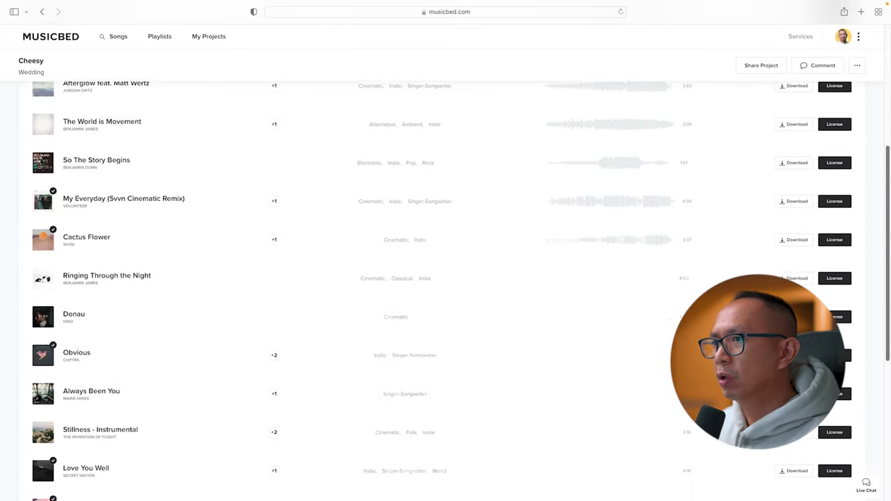
{"action": "scroll", "coordinate": [445, 279], "scroll_direction": "down", "scroll_amount": 3}
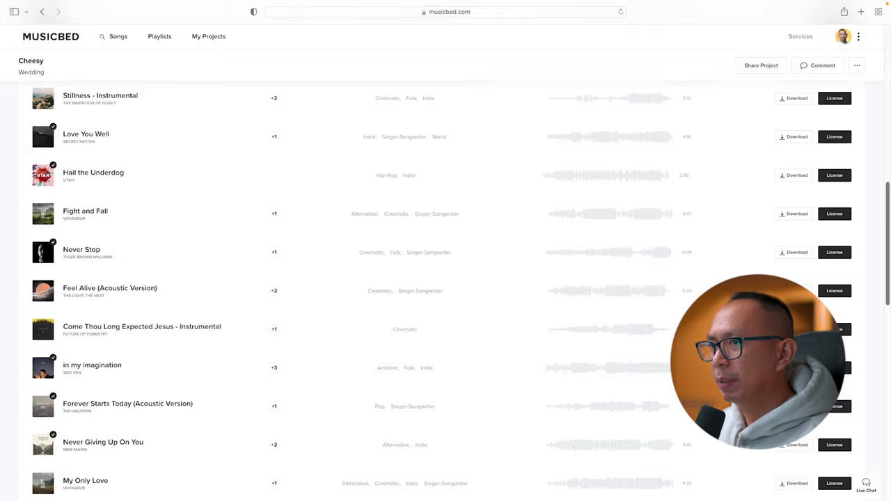
{"action": "scroll", "coordinate": [446, 278], "scroll_direction": "down", "scroll_amount": 4}
{"action": "type", "text": "ic"}
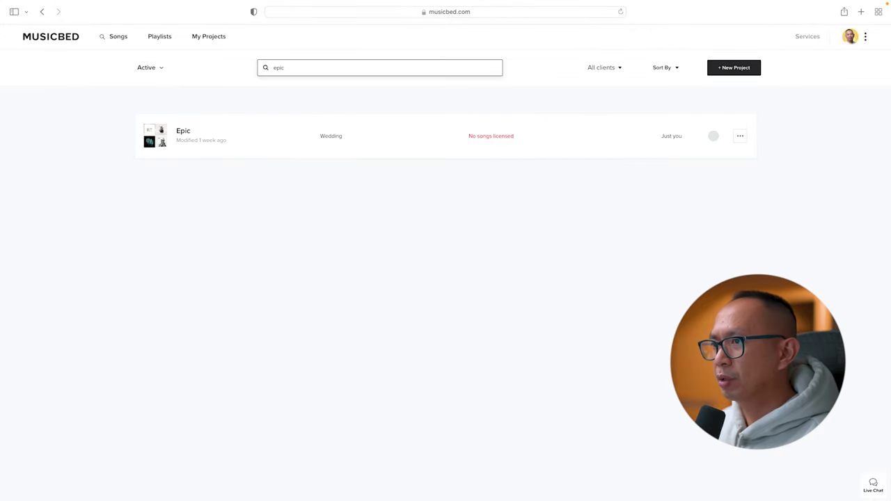
{"action": "key", "text": "Return"}
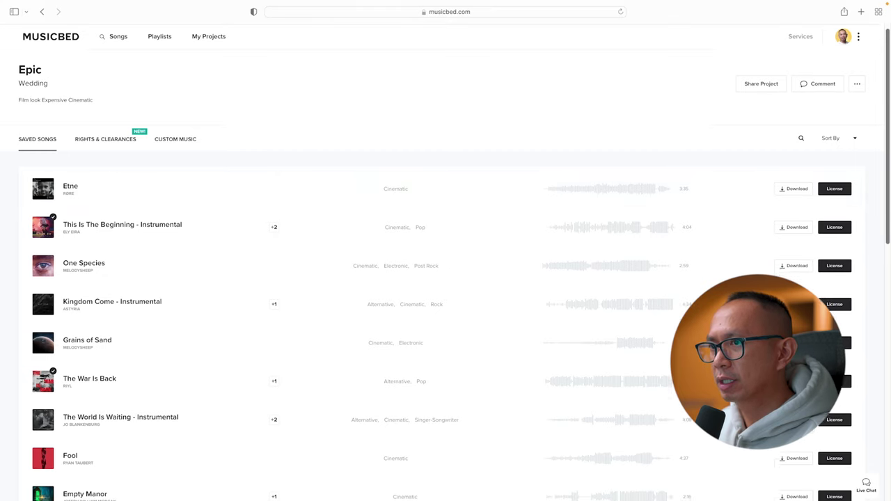
{"action": "scroll", "coordinate": [446, 279], "scroll_direction": "down", "scroll_amount": 3}
{"action": "scroll", "coordinate": [446, 278], "scroll_direction": "down", "scroll_amount": 3}
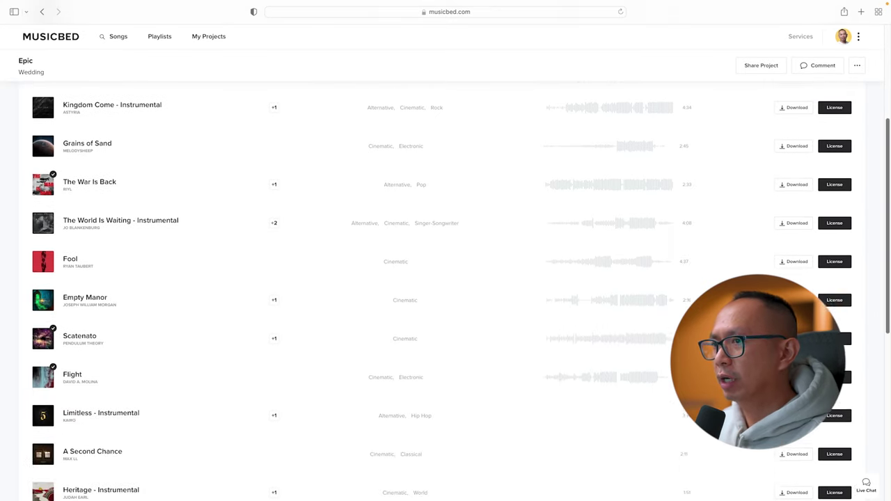
Search licenses for Banff, expand both Banff licenses and open the Die For You song.
{"action": "type", "text": "a"}
{"action": "type", "text": "nff"}
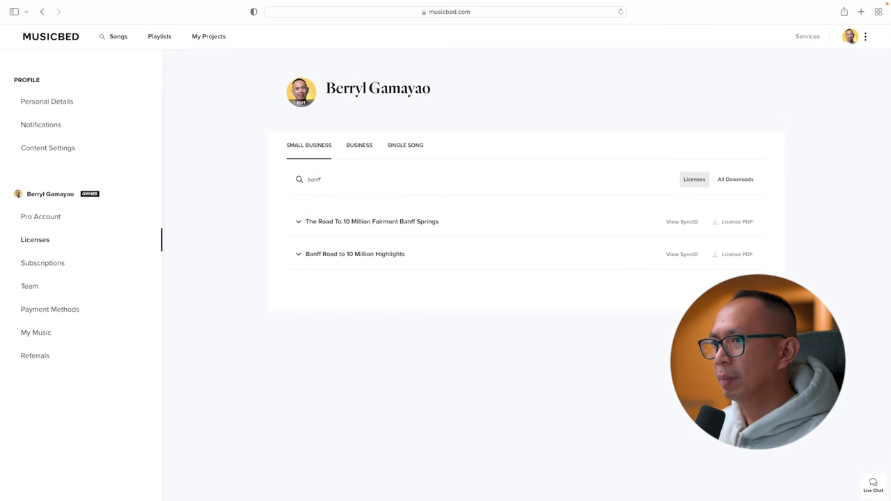
{"action": "left_click", "coordinate": [372, 221]}
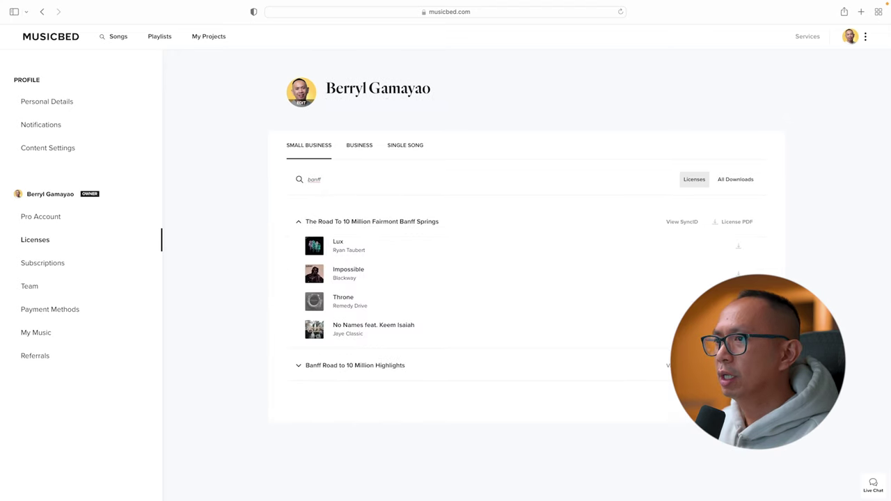
{"action": "left_click", "coordinate": [355, 365]}
{"action": "scroll", "coordinate": [355, 348], "scroll_direction": "down", "scroll_amount": 2}
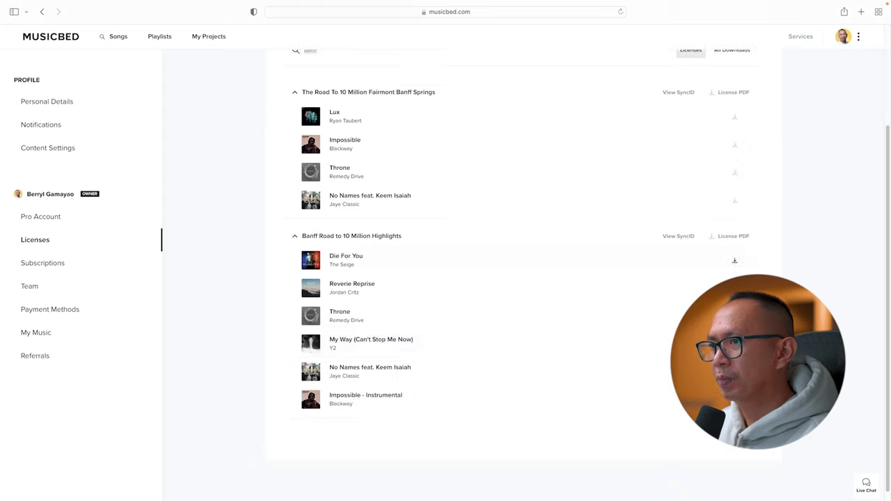
{"action": "left_click", "coordinate": [346, 258]}
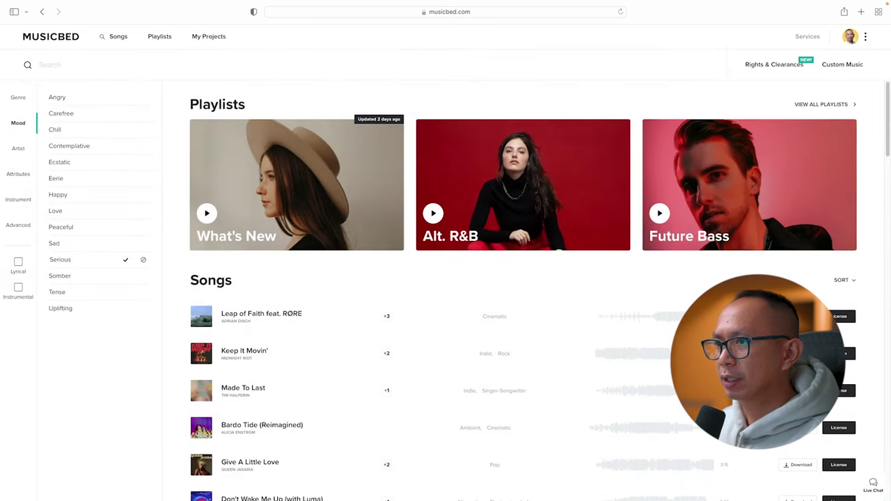
Filter songs by the Serious mood plus Aggressive and Dark attributes.
{"action": "left_click", "coordinate": [125, 259]}
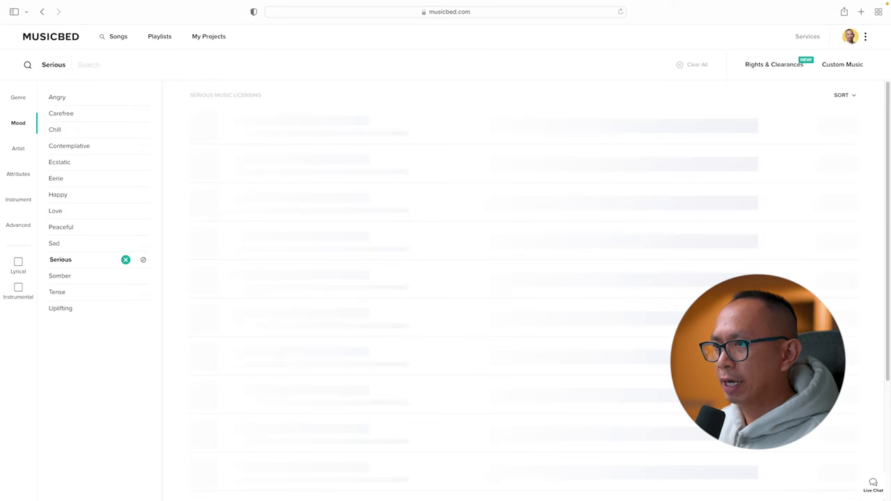
{"action": "left_click", "coordinate": [18, 174]}
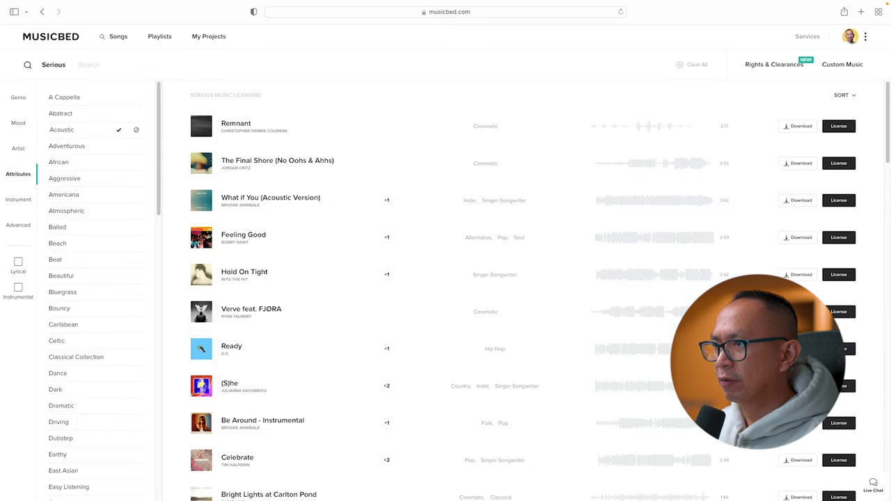
{"action": "left_click", "coordinate": [118, 178]}
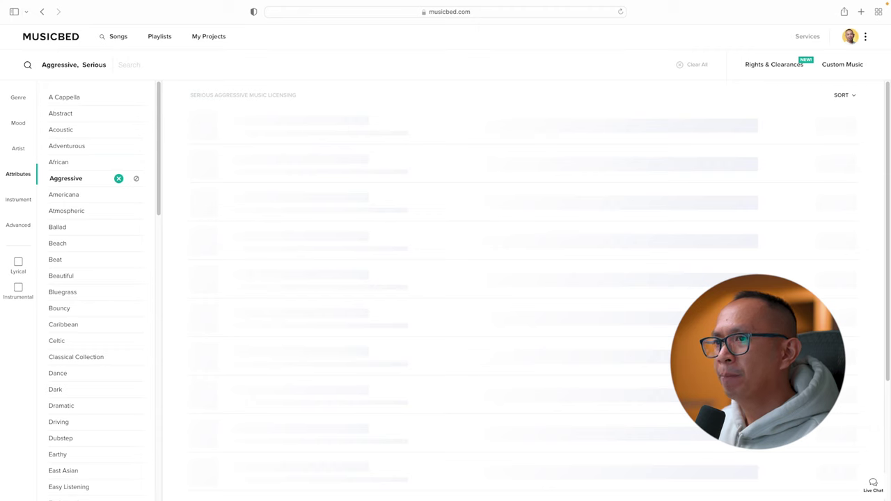
{"action": "left_click", "coordinate": [118, 389]}
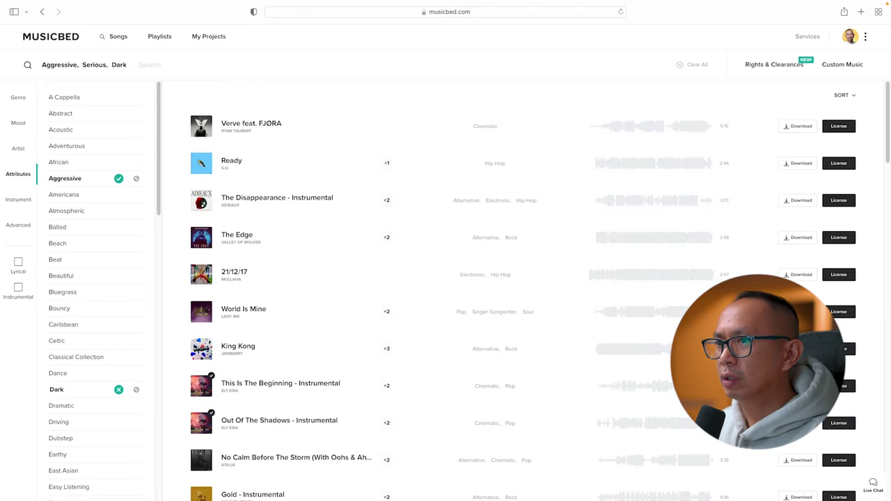
{"action": "scroll", "coordinate": [488, 293], "scroll_direction": "down", "scroll_amount": 1}
Preview A World of Our Own and Lust & Giants, then save A World of Our Own to HipHop.
{"action": "left_click", "coordinate": [619, 335]}
{"action": "left_click", "coordinate": [201, 297]}
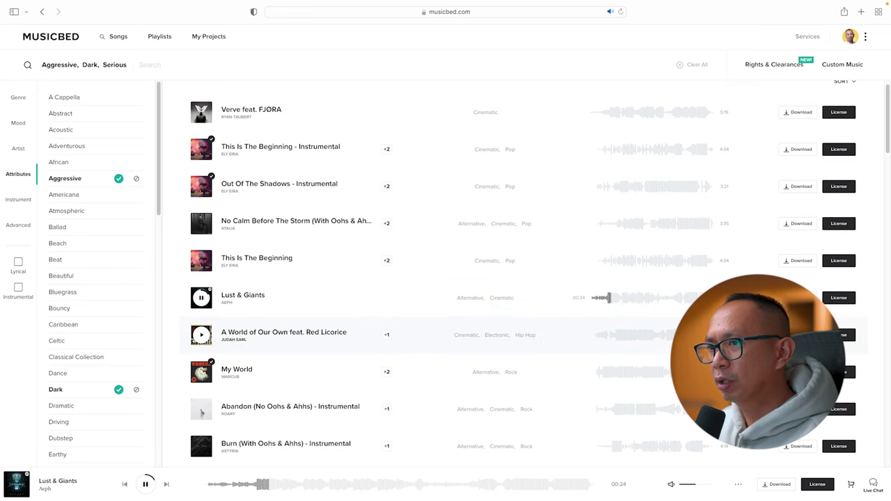
{"action": "left_click", "coordinate": [201, 334]}
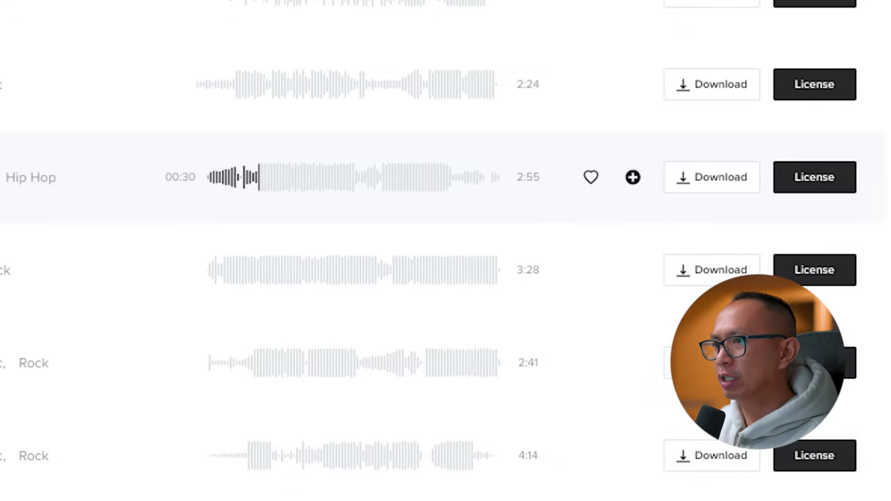
{"action": "left_click", "coordinate": [632, 177]}
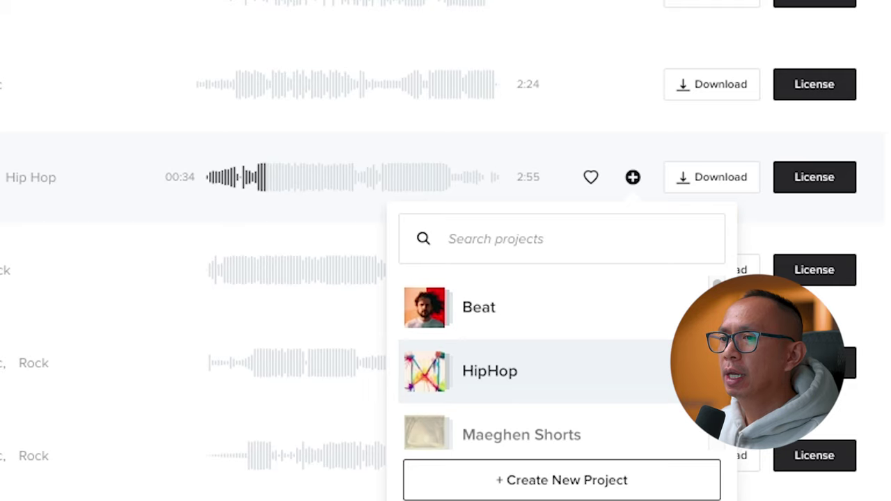
{"action": "left_click", "coordinate": [489, 371]}
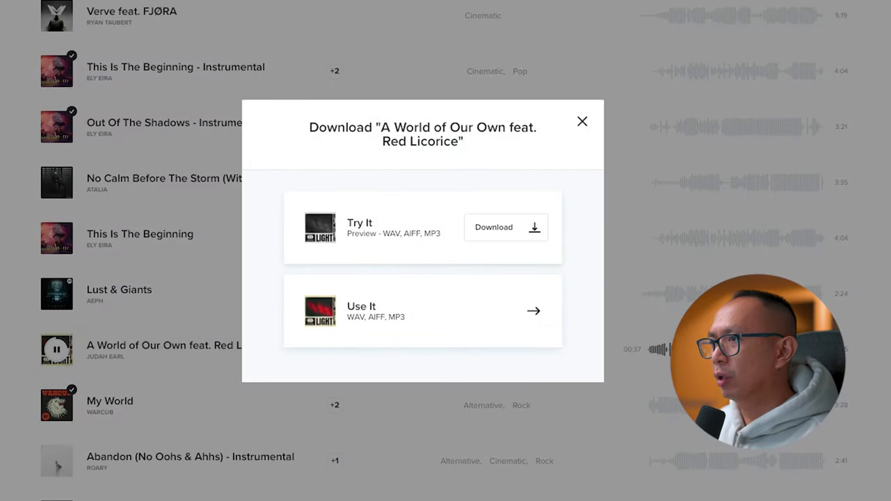
Download A World of Our Own as an unwatermarked 48kHz WAV preview.
{"action": "left_click", "coordinate": [506, 227]}
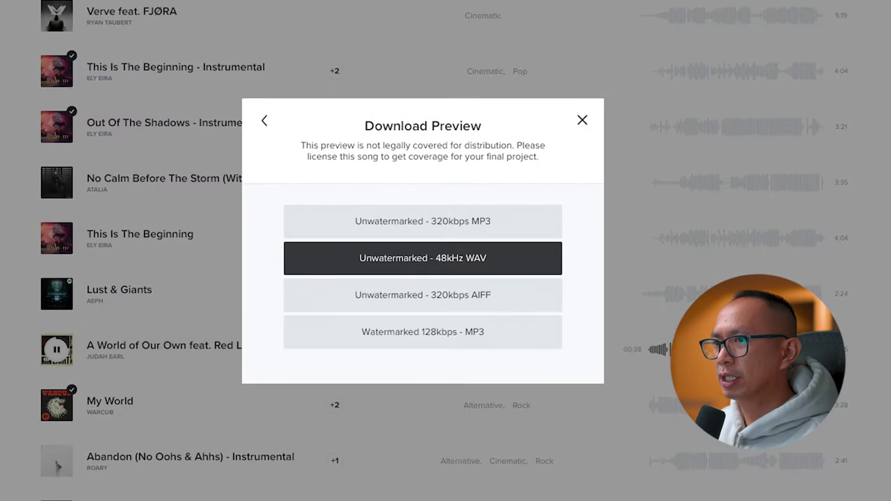
{"action": "left_click", "coordinate": [421, 257]}
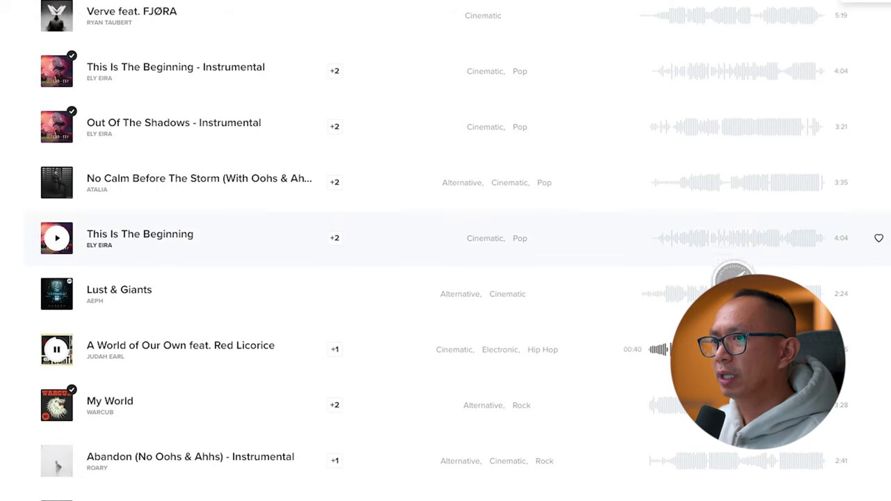
{"action": "scroll", "coordinate": [521, 183], "scroll_direction": "down", "scroll_amount": 10}
{"action": "scroll", "coordinate": [522, 278], "scroll_direction": "down", "scroll_amount": 15}
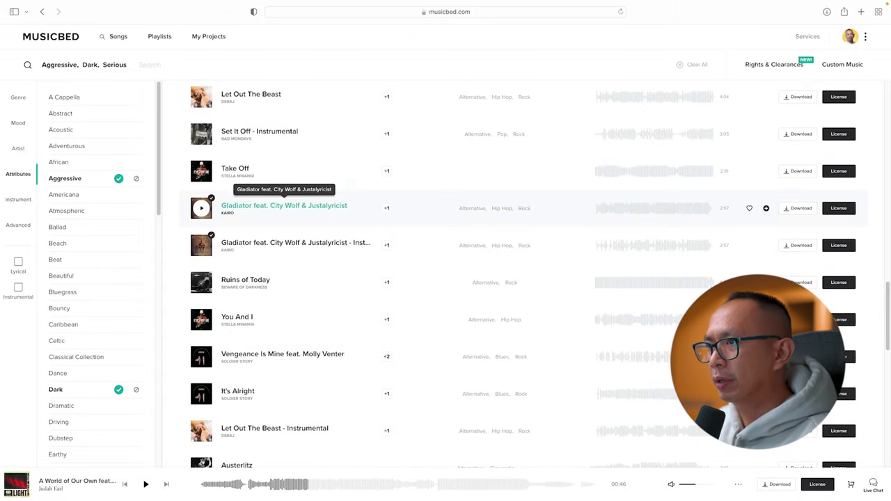
Check the Gladiator song page, then swap the Aggressive and Dark filters for Dramatic.
{"action": "left_click", "coordinate": [306, 206]}
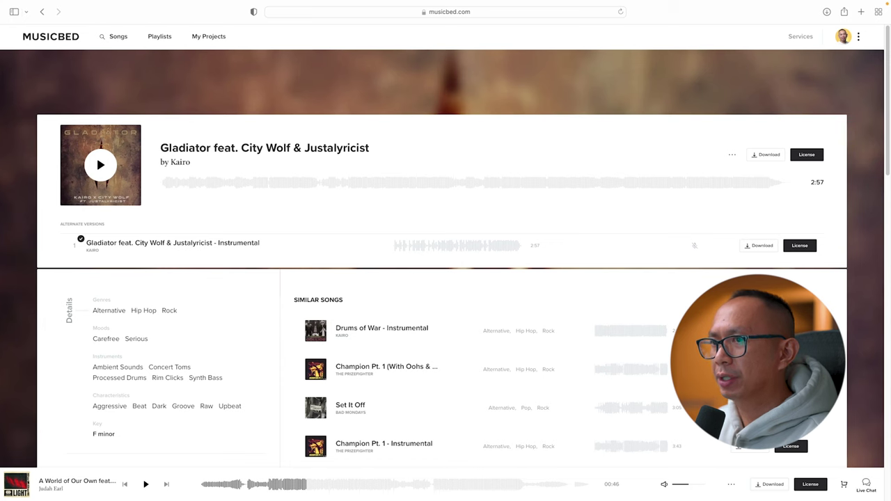
{"action": "key", "text": "super+bracketleft"}
{"action": "left_click", "coordinate": [119, 178]}
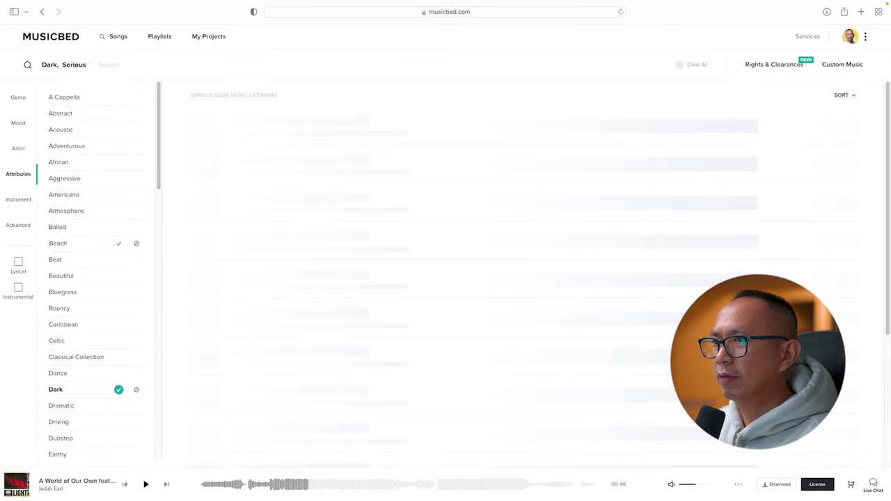
{"action": "left_click", "coordinate": [118, 389]}
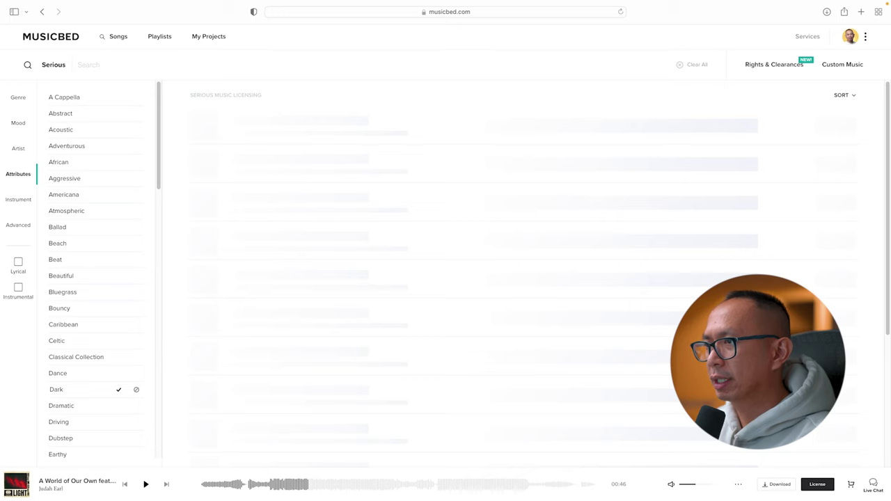
{"action": "left_click", "coordinate": [119, 405]}
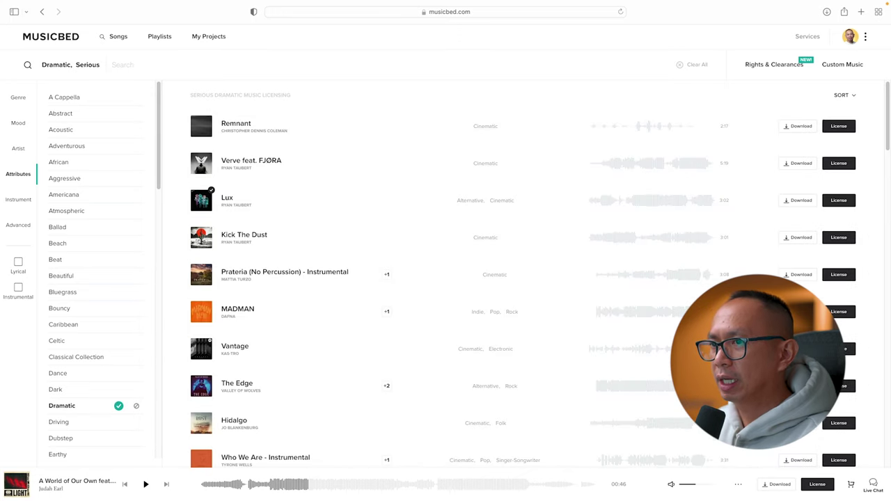
Limit results to songs with a build and view The War Is Back in a new tab.
{"action": "scroll", "coordinate": [446, 278], "scroll_direction": "down", "scroll_amount": 15}
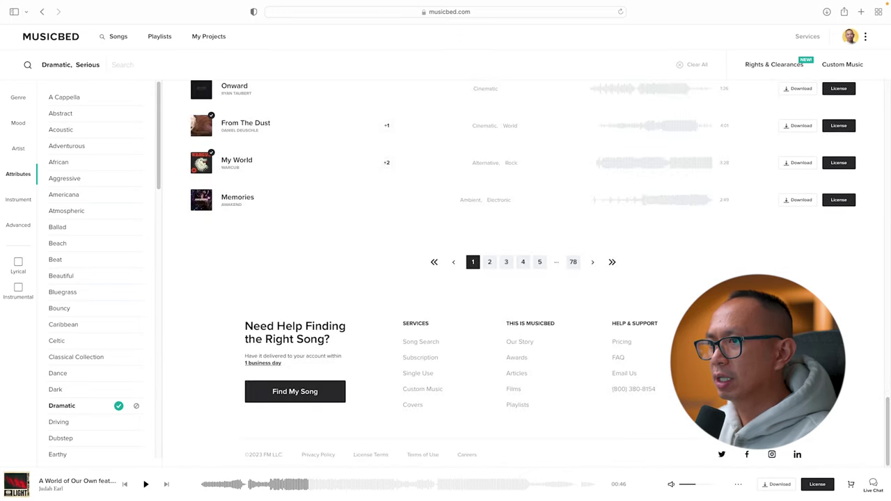
{"action": "left_click", "coordinate": [18, 225]}
{"action": "left_click", "coordinate": [51, 149]}
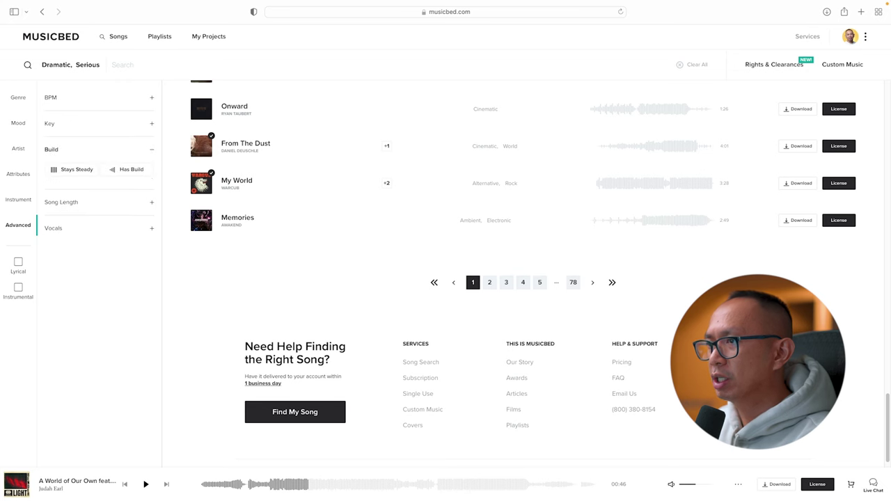
{"action": "left_click", "coordinate": [126, 169]}
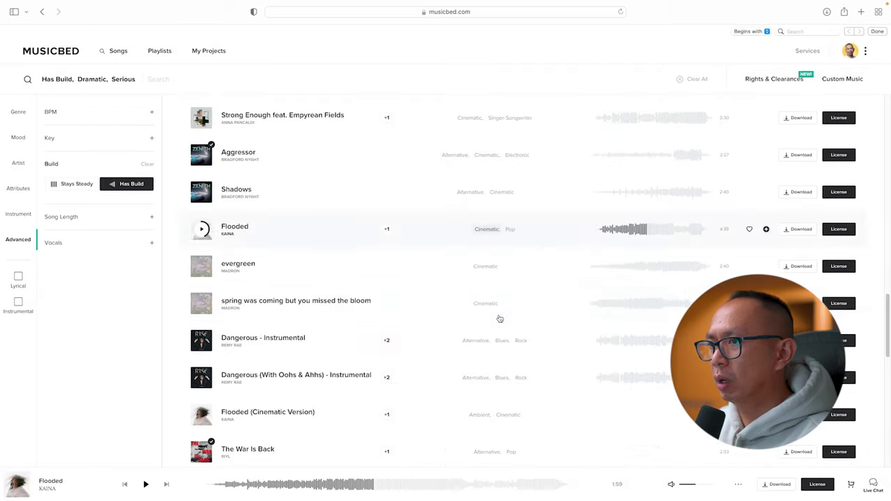
{"action": "scroll", "coordinate": [497, 318], "scroll_direction": "down", "scroll_amount": 3}
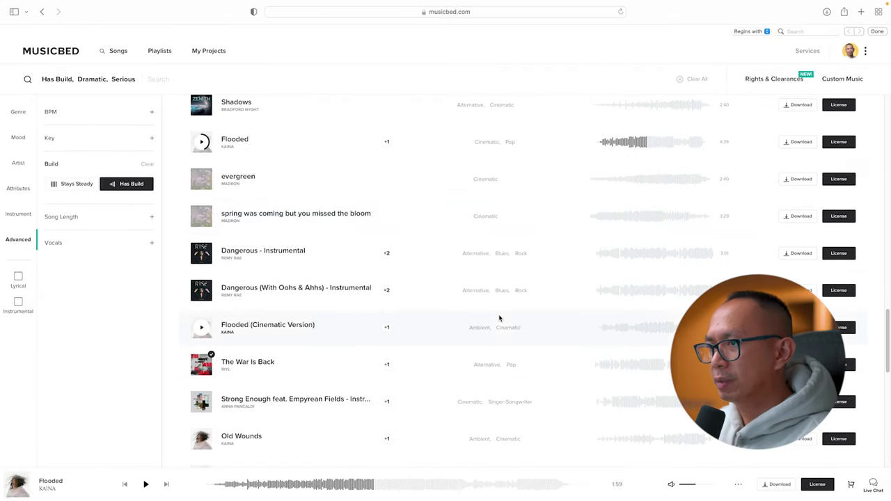
{"action": "left_click", "coordinate": [248, 348], "text": "super"}
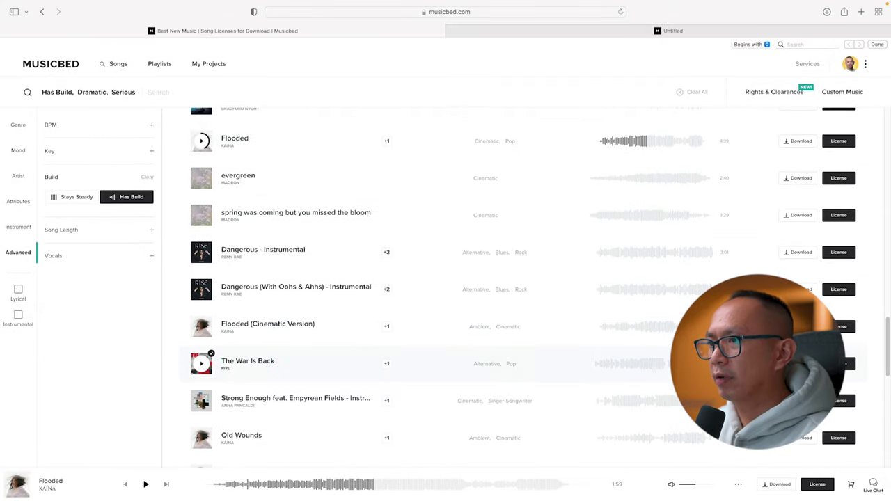
{"action": "key", "text": "ctrl+Tab"}
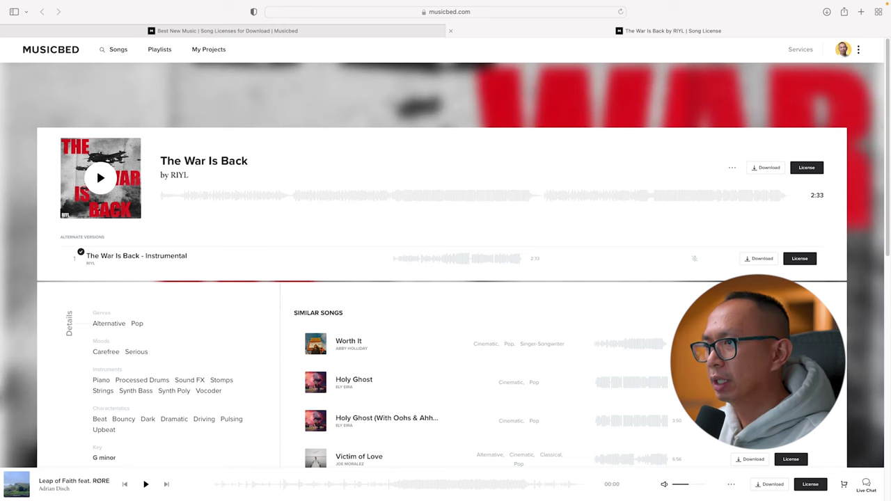
{"action": "key", "text": "ctrl+shift+Tab"}
{"action": "scroll", "coordinate": [522, 285], "scroll_direction": "down", "scroll_amount": 15}
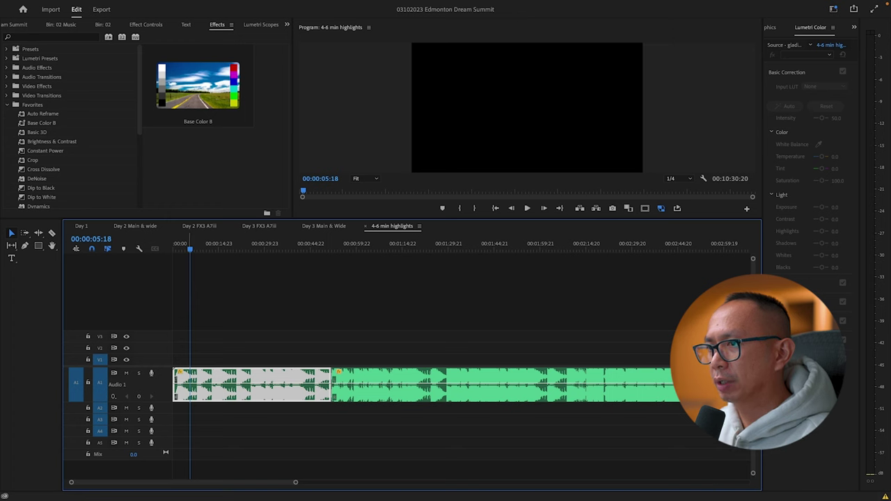
Play the highlights sequence from the start, zooming the timeline to find the unwanted music section.
{"action": "key", "text": "Home"}
{"action": "key", "text": "space"}
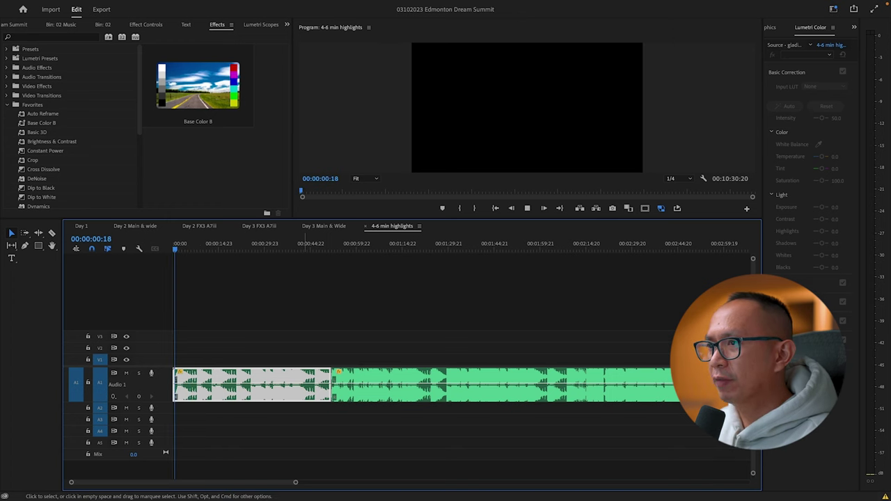
{"action": "key", "text": "equal"}
{"action": "key", "text": "equal"}
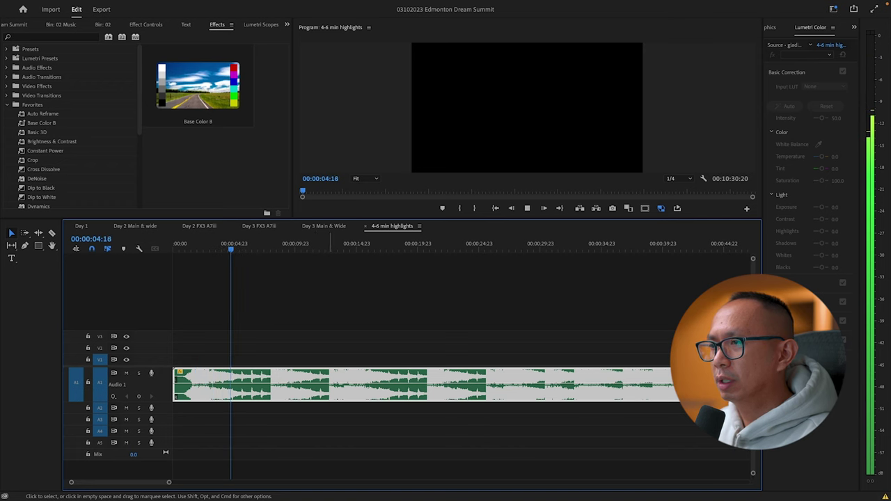
{"action": "key", "text": "minus"}
{"action": "key", "text": "equal"}
{"action": "key", "text": "equal"}
{"action": "key", "text": "minus"}
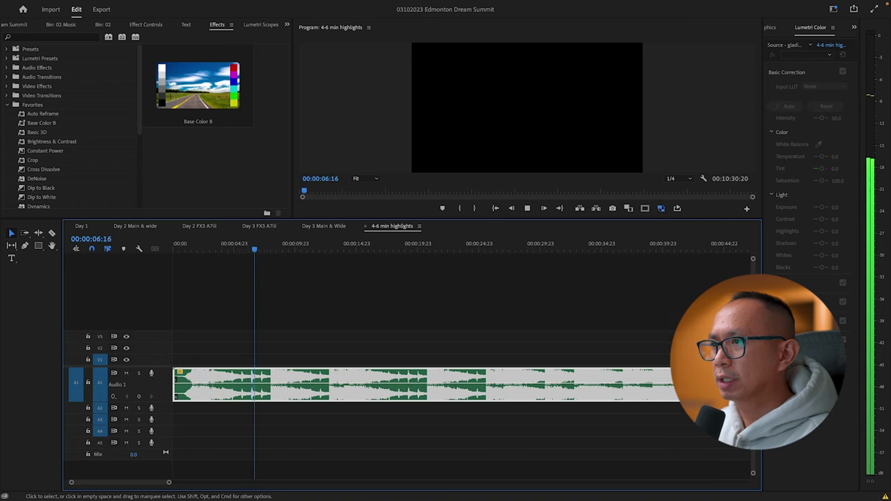
{"action": "key", "text": "minus"}
{"action": "key", "text": "minus"}
{"action": "key", "text": "equal"}
{"action": "key", "text": "minus"}
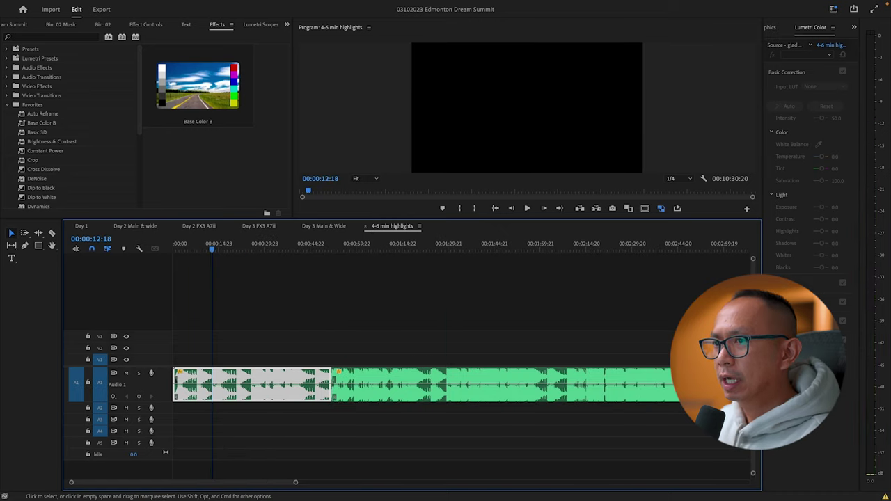
Ripple-delete the unwanted music clips and shift the Audio 2 clip about 22 seconds earlier.
{"action": "key", "text": "equal"}
{"action": "key", "text": "minus"}
{"action": "key", "text": "minus"}
{"action": "key", "text": "minus"}
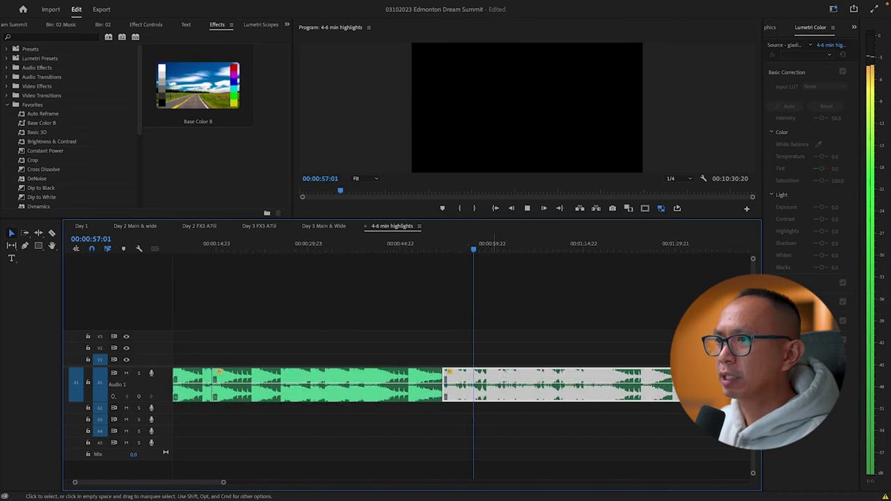
{"action": "key", "text": "space"}
{"action": "key", "text": "shift+Delete"}
{"action": "key", "text": "equal"}
{"action": "key", "text": "equal"}
{"action": "key", "text": "space"}
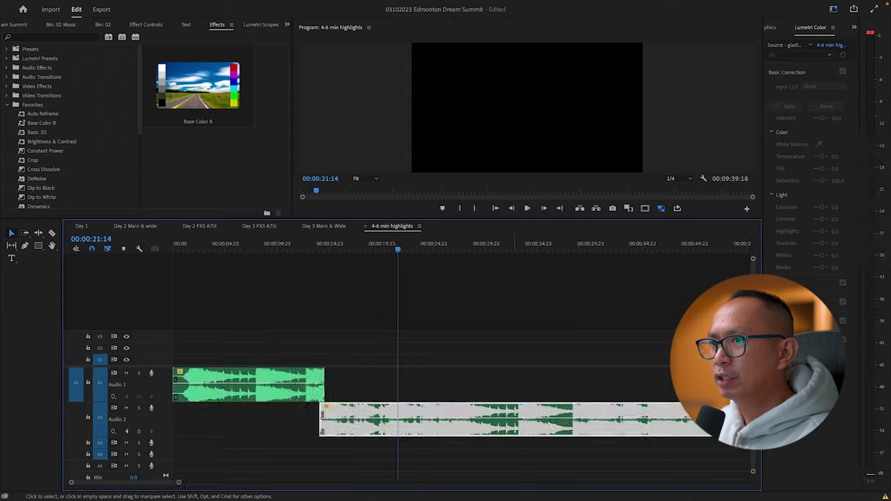
{"action": "key", "text": "minus"}
{"action": "key", "text": "minus"}
{"action": "key", "text": "minus"}
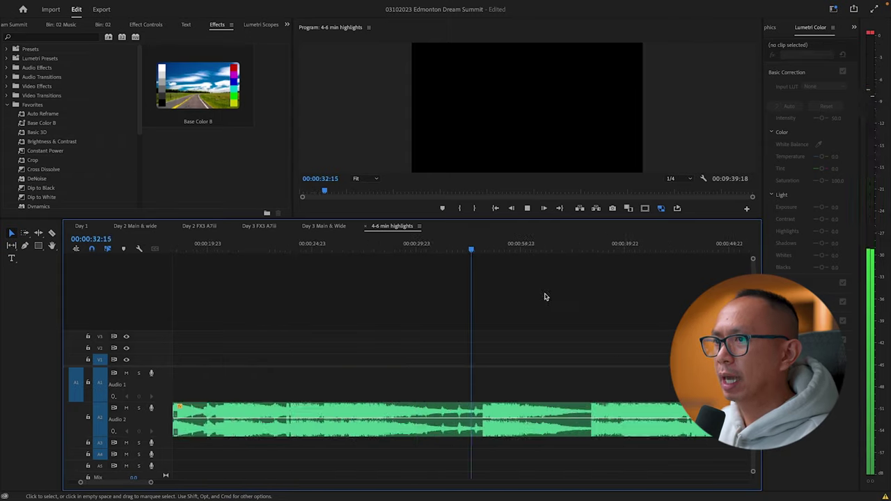
{"action": "key", "text": "equal"}
{"action": "key", "text": "equal"}
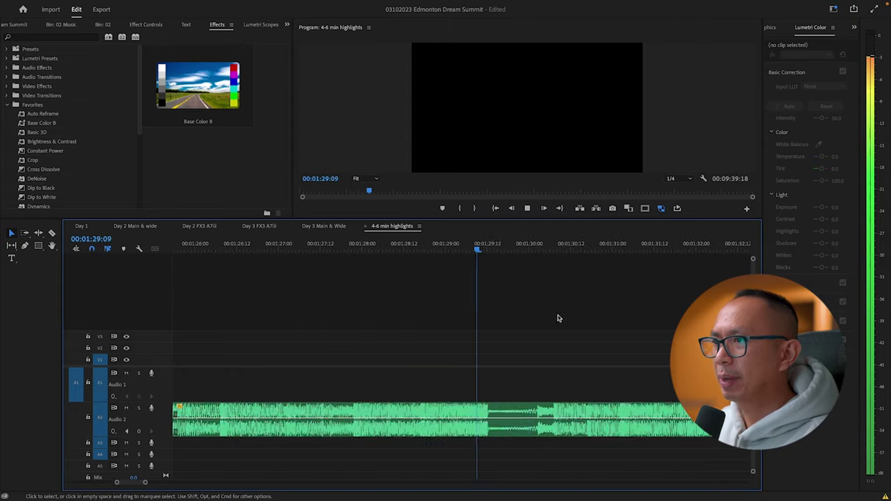
{"action": "left_click_drag", "start_coordinate": [443, 421], "coordinate": [630, 426]}
{"action": "key", "text": "equal"}
Play through the highlights timeline, zooming in and out to inspect the overlapping music crossfades.
{"action": "key", "text": "minus"}
{"action": "key", "text": "minus"}
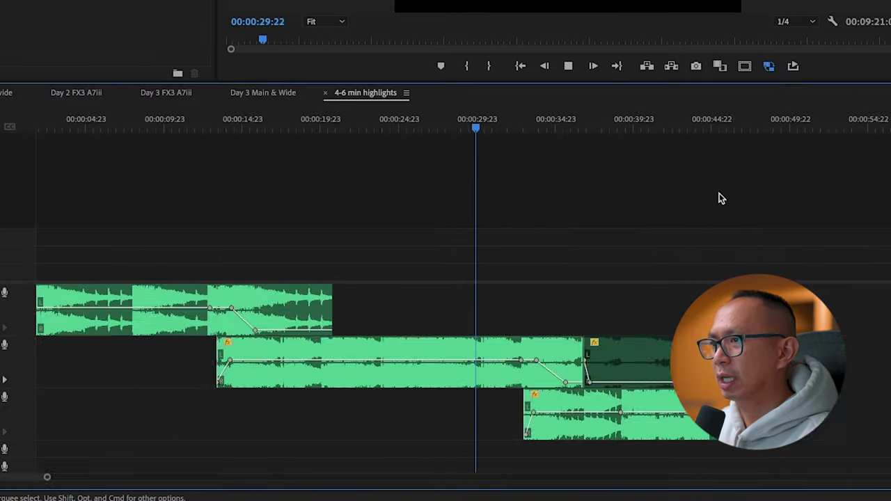
{"action": "key", "text": "minus"}
{"action": "key", "text": "equal"}
{"action": "key", "text": "equal"}
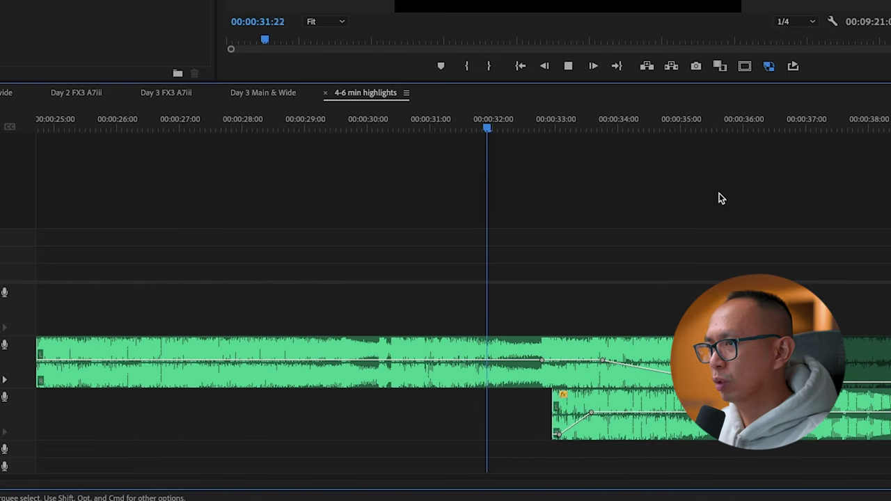
{"action": "key", "text": "equal"}
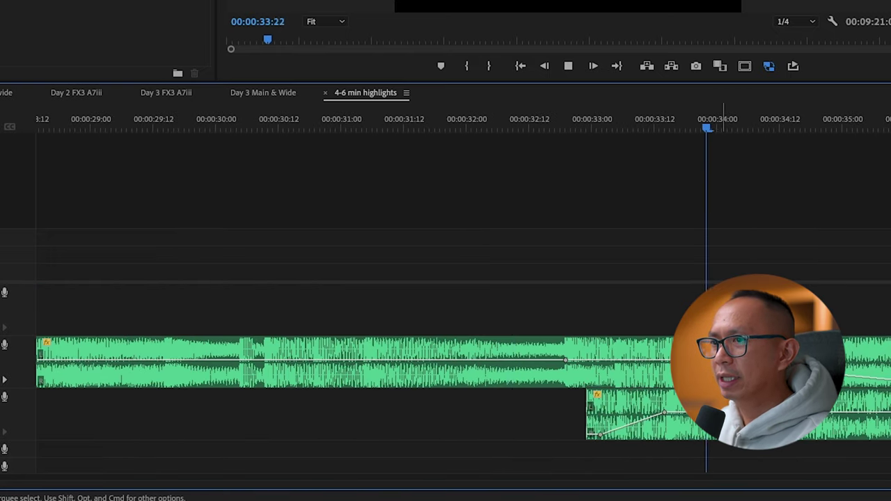
{"action": "key", "text": "minus"}
{"action": "key", "text": "minus"}
{"action": "key", "text": "minus"}
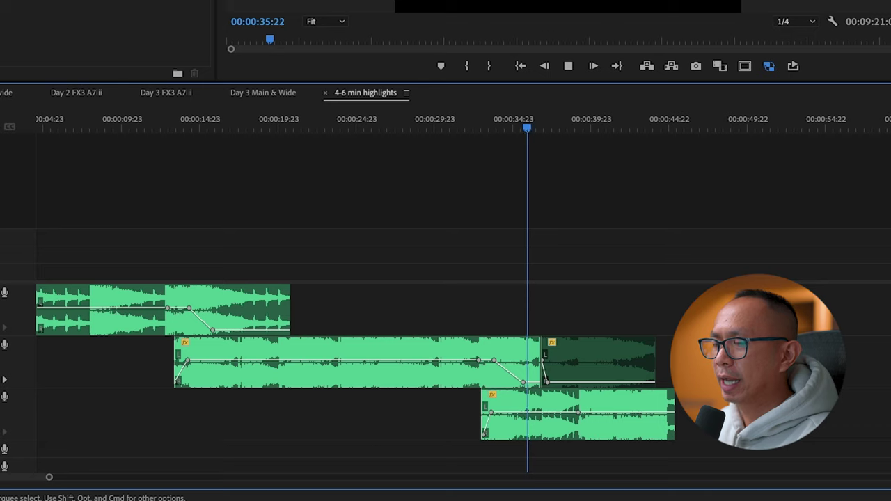
{"action": "key", "text": "equal"}
{"action": "key", "text": "minus"}
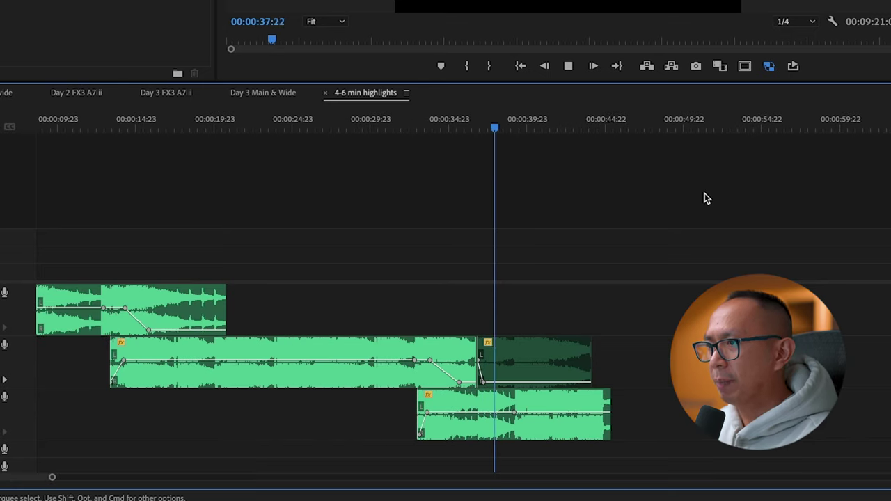
{"action": "key", "text": "equal"}
{"action": "key", "text": "equal"}
{"action": "key", "text": "minus"}
{"action": "key", "text": "minus"}
{"action": "key", "text": "minus"}
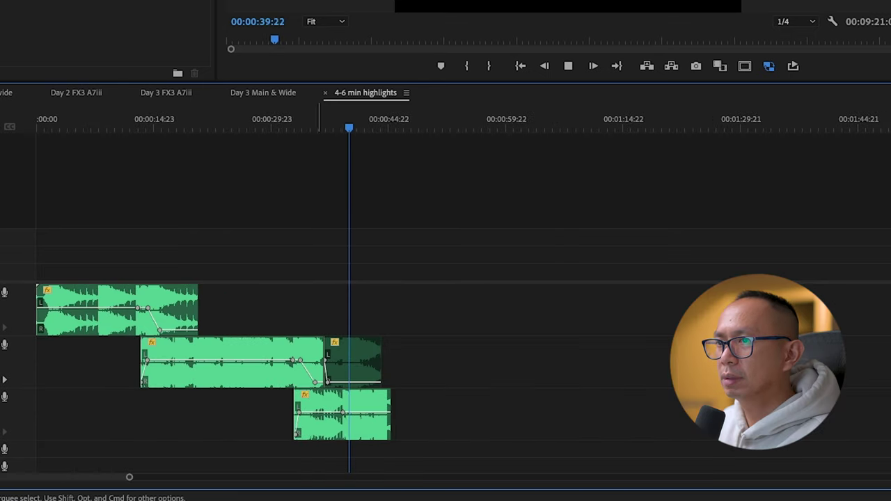
{"action": "key", "text": "equal"}
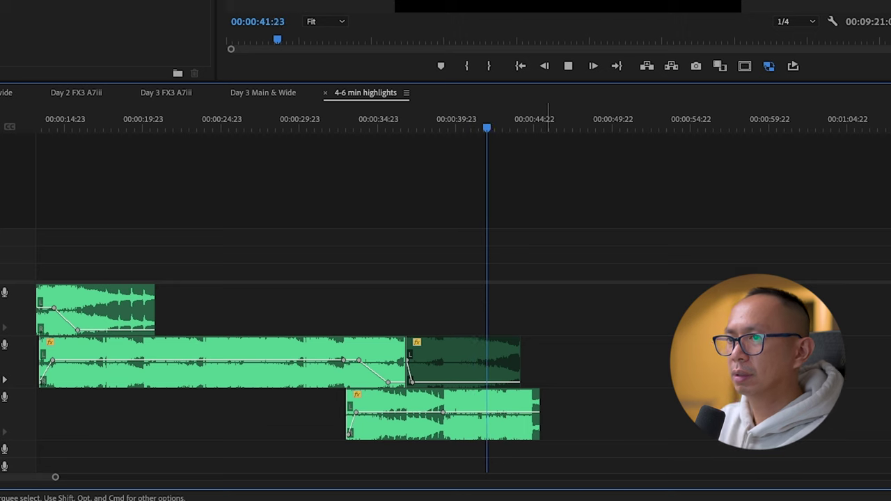
{"action": "key", "text": "equal"}
{"action": "key", "text": "equal"}
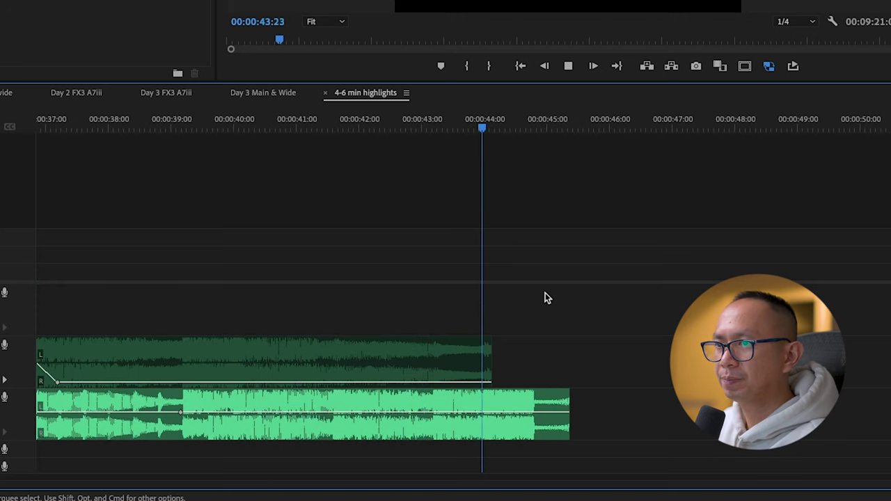
{"action": "key", "text": "equal"}
{"action": "key", "text": "minus"}
{"action": "key", "text": "minus"}
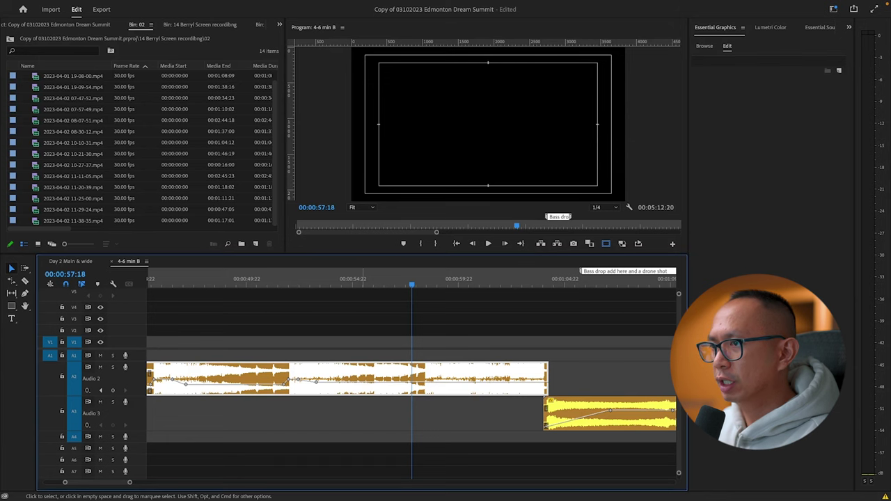
Audition the transition from the Audio 2 music clip into the Audio 3 clip at the Bass drop marker.
{"action": "key", "text": "space"}
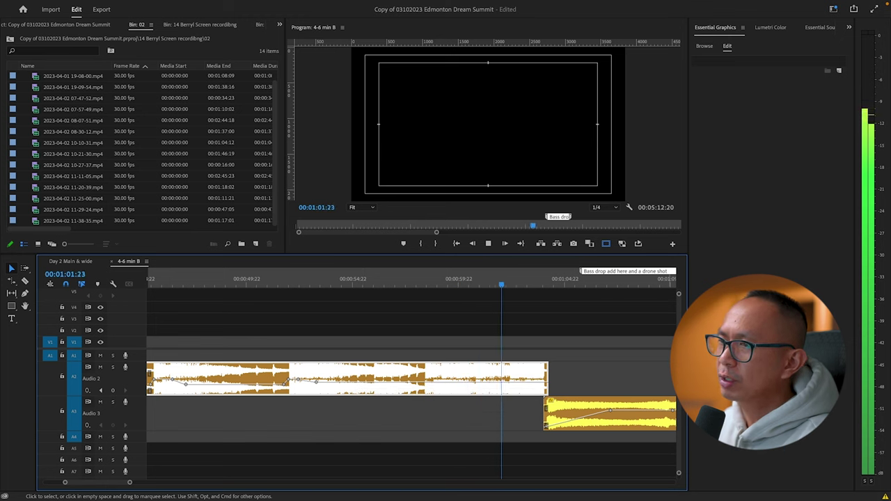
{"action": "left_click", "coordinate": [622, 419]}
{"action": "key", "text": "minus"}
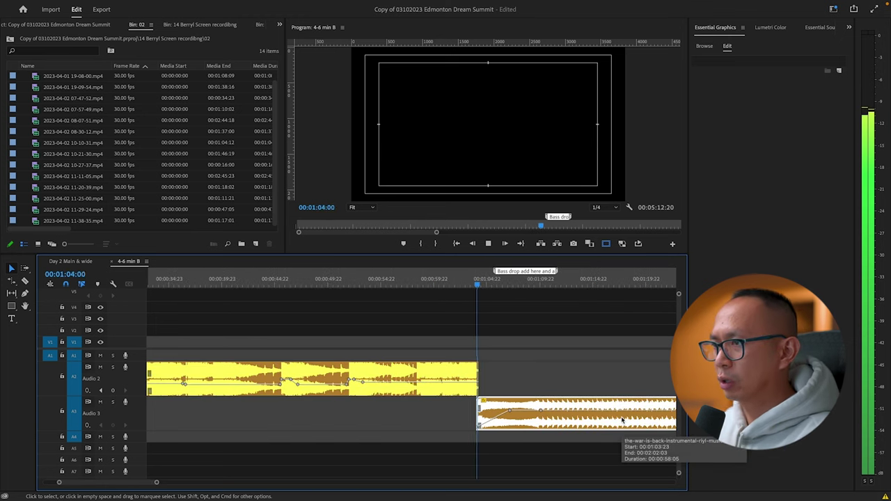
{"action": "key", "text": "space"}
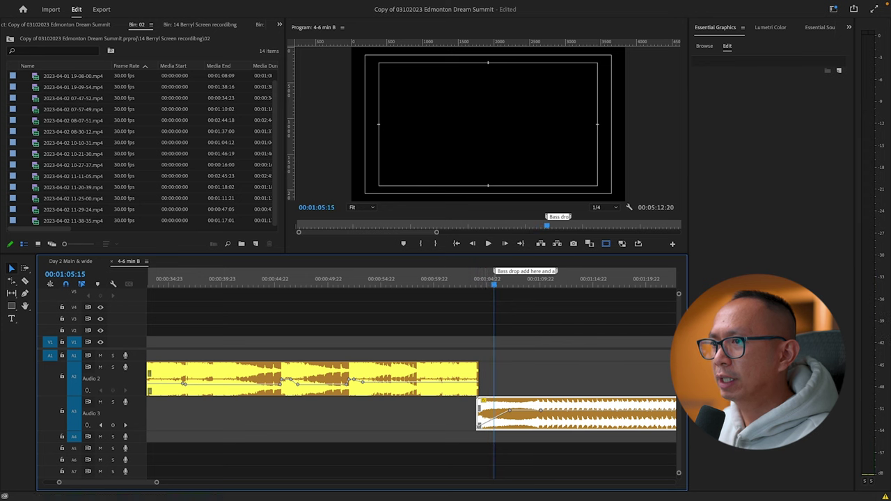
{"action": "key", "text": "minus"}
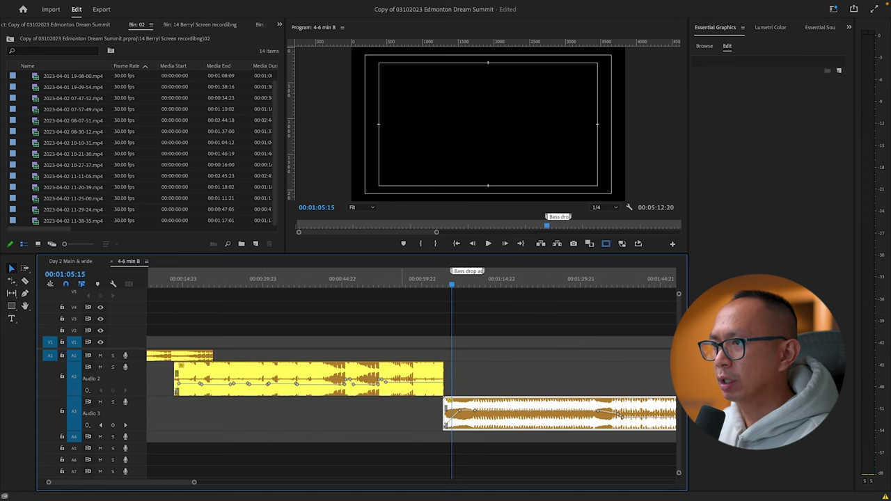
{"action": "left_click", "coordinate": [406, 379]}
{"action": "key", "text": "equal"}
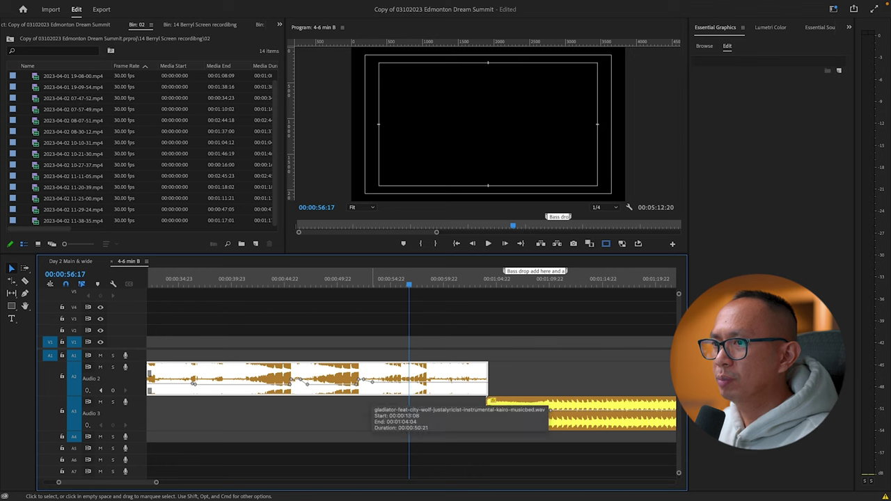
{"action": "key", "text": "space"}
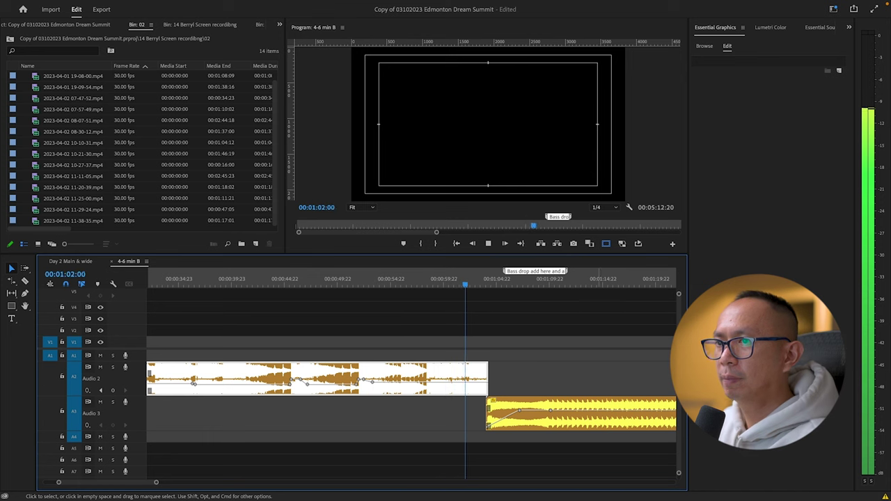
{"action": "left_click", "coordinate": [313, 378]}
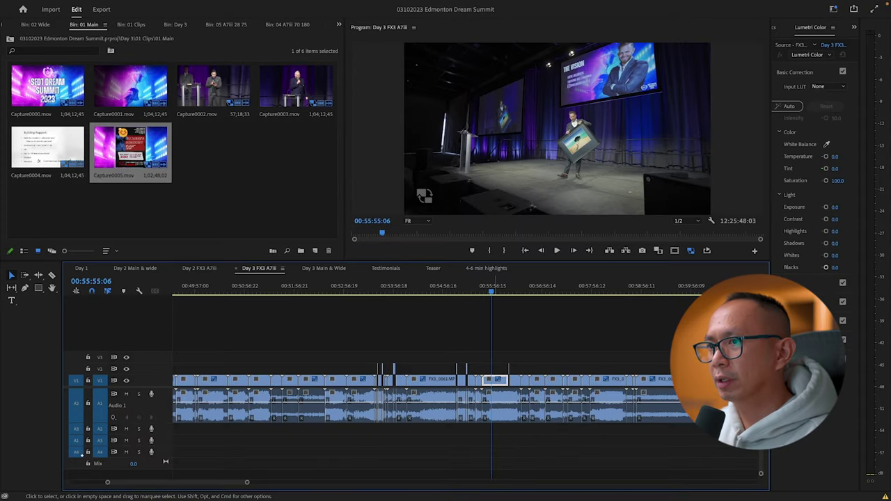
Switch to 4-6 min highlights and play it from the start, zooming around the playhead.
{"action": "left_click", "coordinate": [491, 269]}
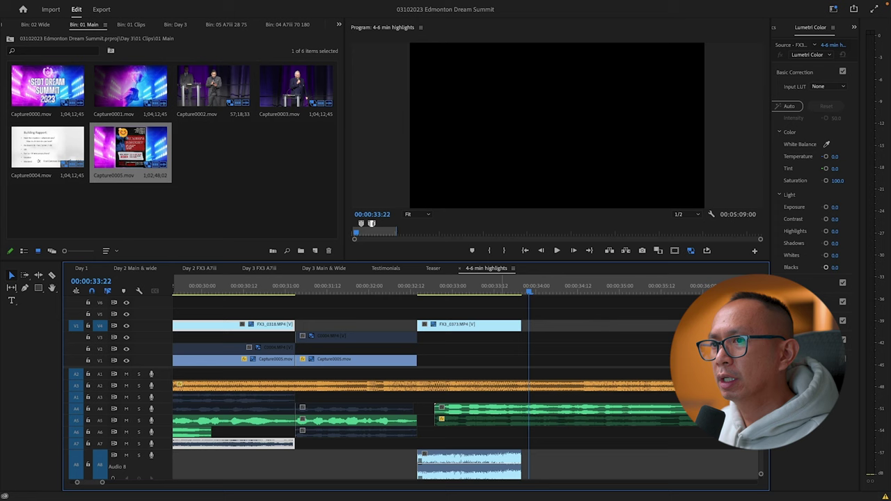
{"action": "key", "text": "space"}
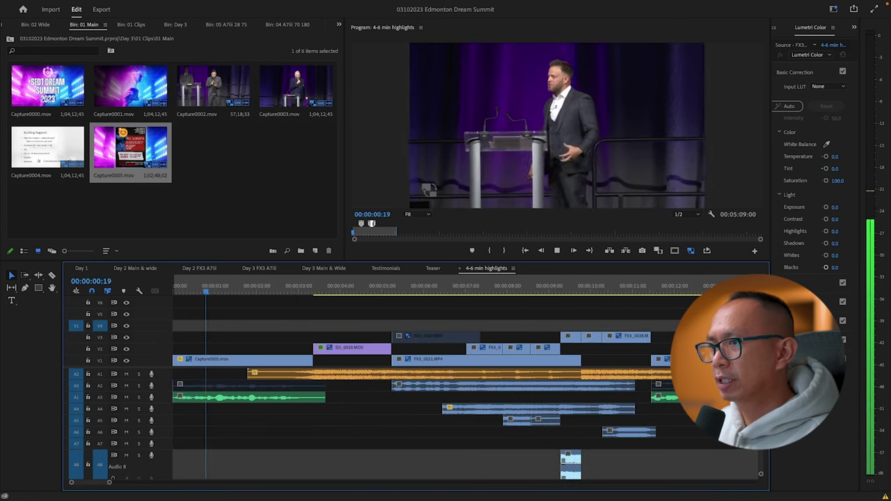
{"action": "key", "text": "minus"}
{"action": "key", "text": "minus"}
{"action": "key", "text": "minus"}
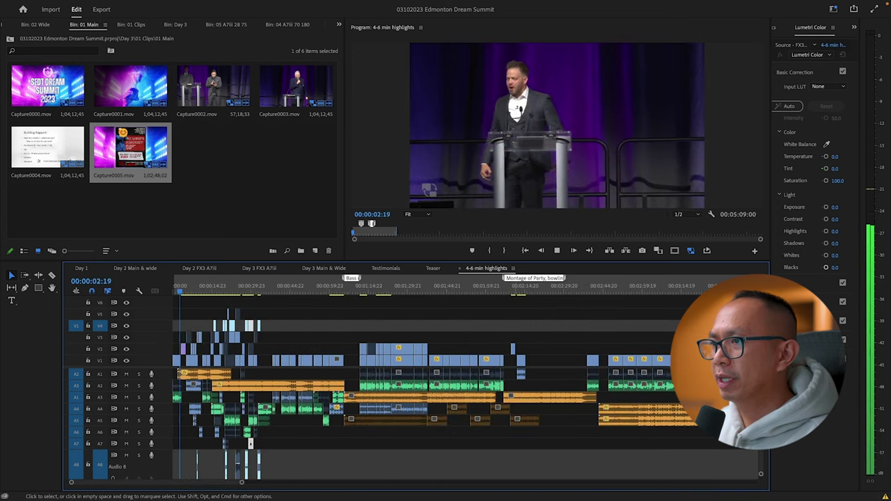
{"action": "key", "text": "equal"}
{"action": "key", "text": "equal"}
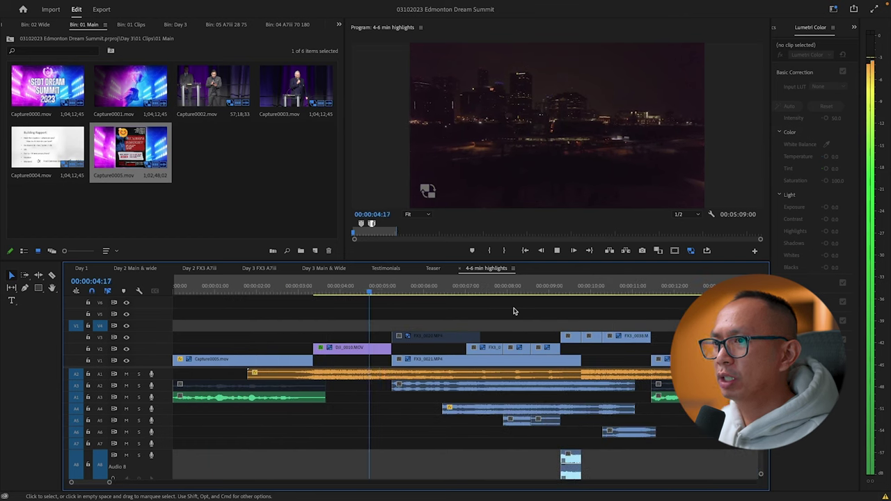
{"action": "key", "text": "equal"}
{"action": "scroll", "coordinate": [513, 311], "scroll_direction": "down", "scroll_amount": 2}
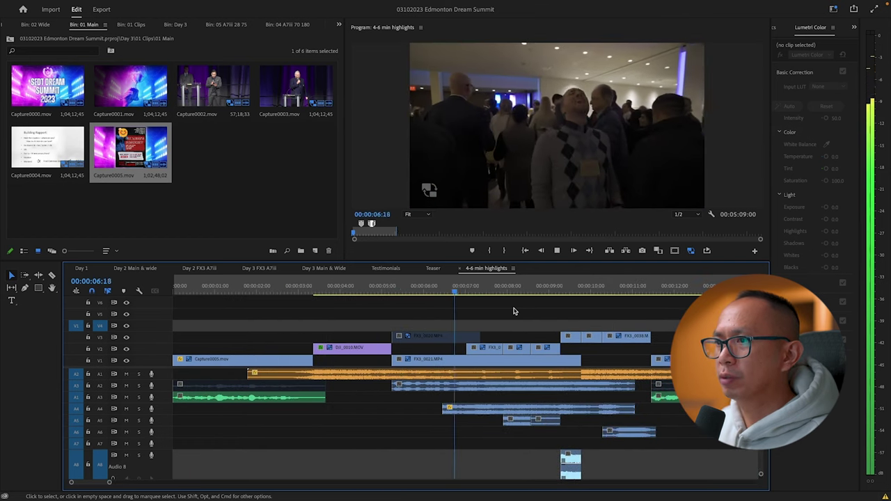
{"action": "key", "text": "equal"}
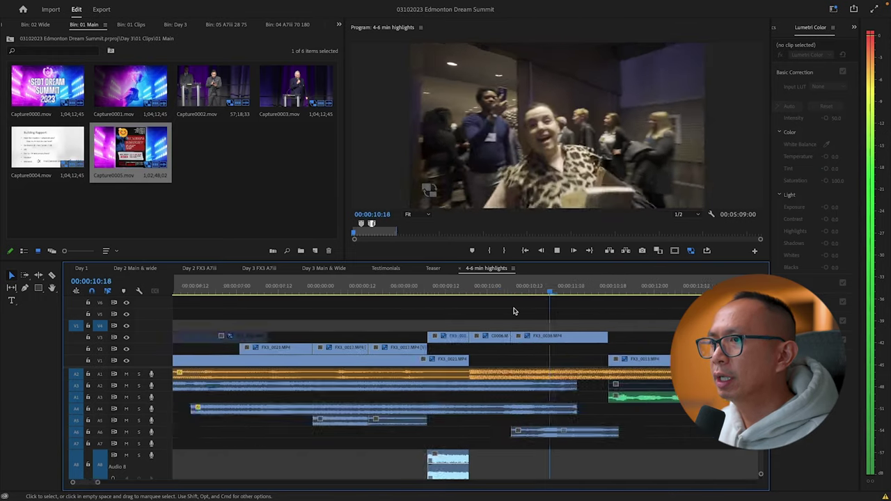
{"action": "key", "text": "minus"}
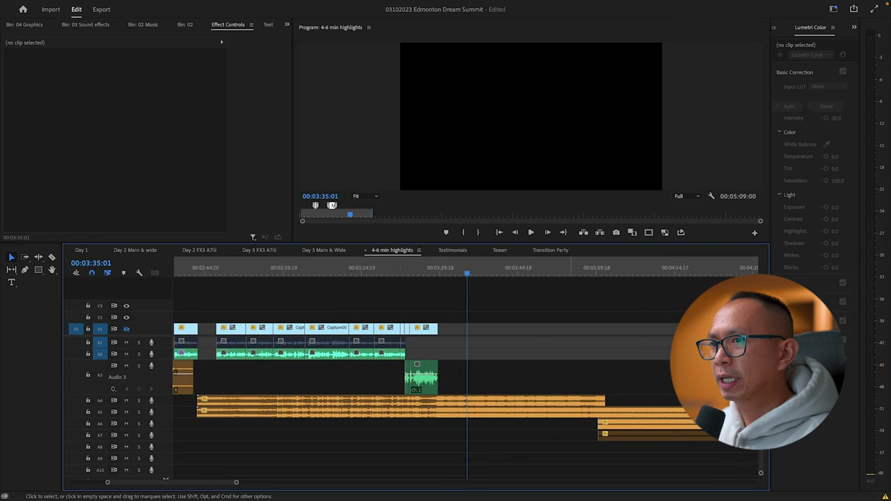
Save the Edmonton Dream Summit project and fit the sequence to review the ending.
{"action": "key", "text": "super+s"}
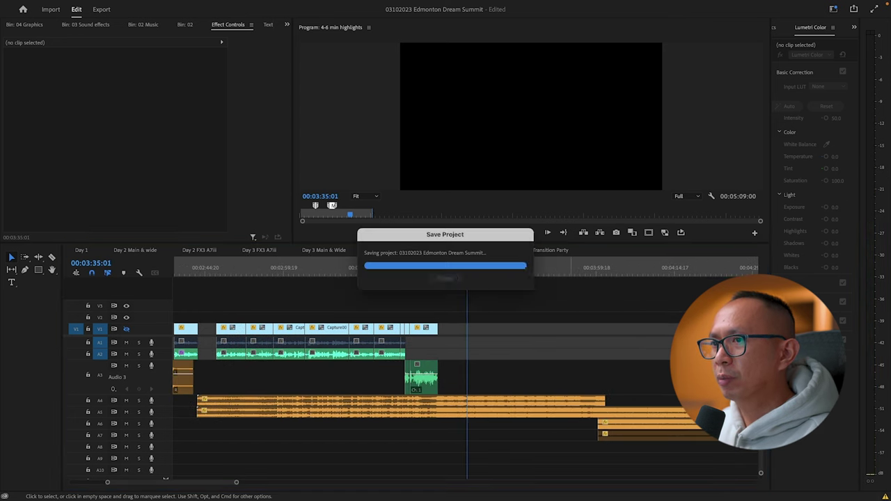
{"action": "key", "text": "backslash"}
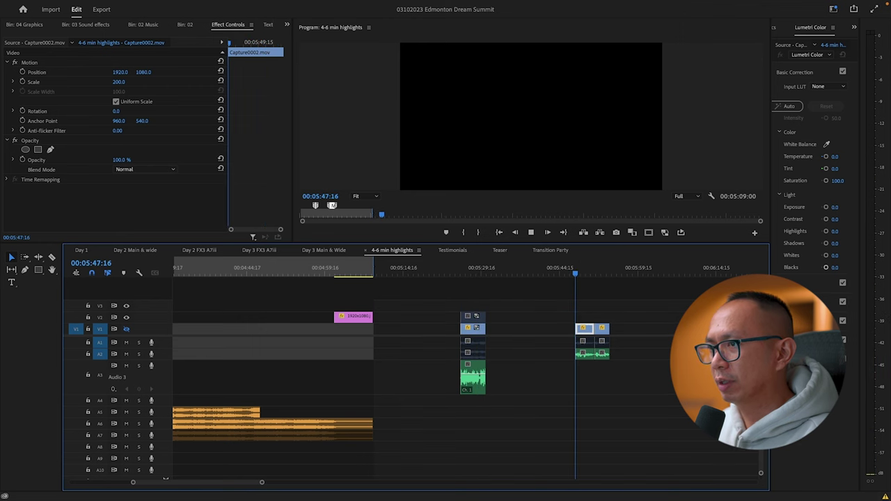
{"action": "key", "text": "minus"}
{"action": "key", "text": "minus"}
{"action": "key", "text": "minus"}
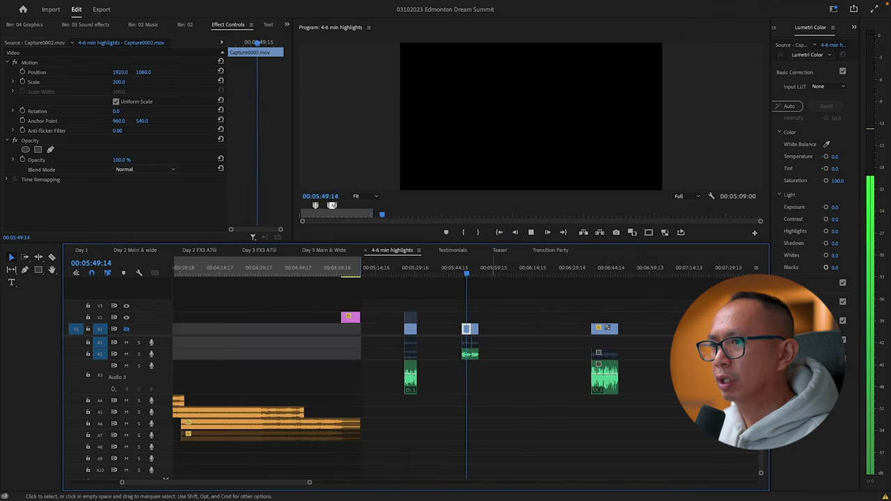
{"action": "key", "text": "equal"}
{"action": "key", "text": "equal"}
{"action": "key", "text": "equal"}
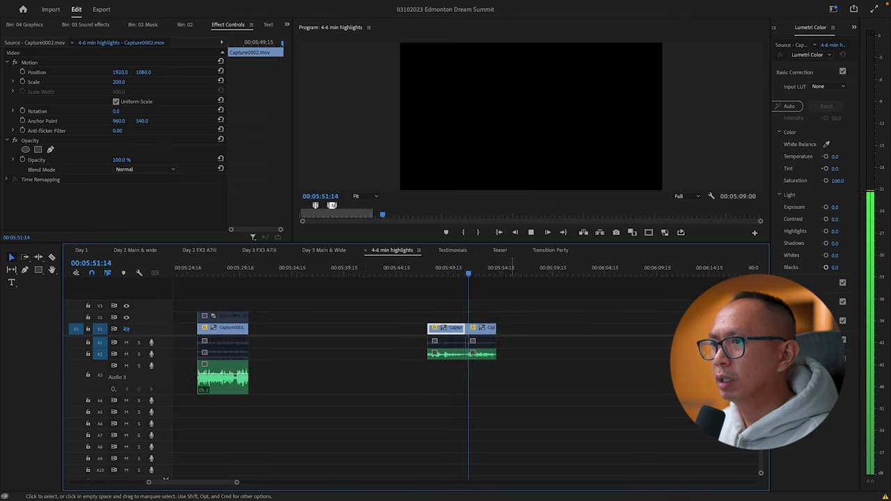
{"action": "key", "text": "minus"}
{"action": "key", "text": "minus"}
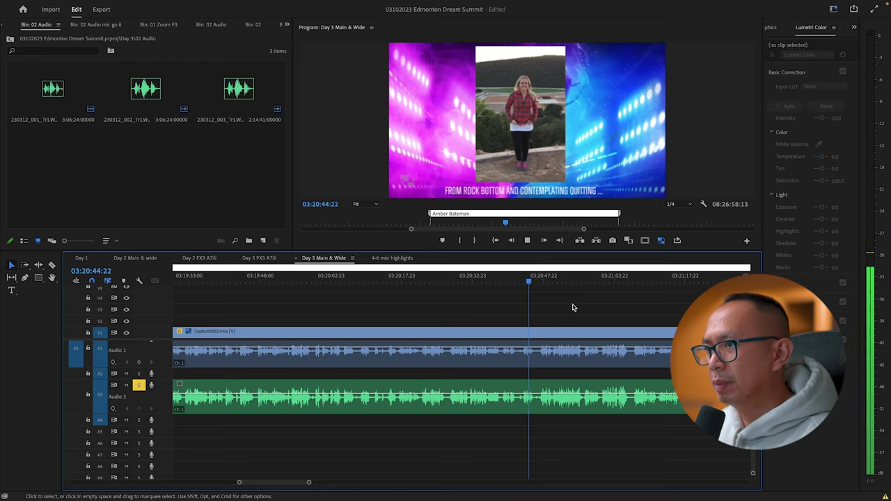
Zoom into the Day 2 Main & wide speech waveforms and scroll through them to find the unwanted stretch.
{"action": "key", "text": "="}
{"action": "key", "text": "="}
{"action": "key", "text": "-"}
{"action": "key", "text": "-"}
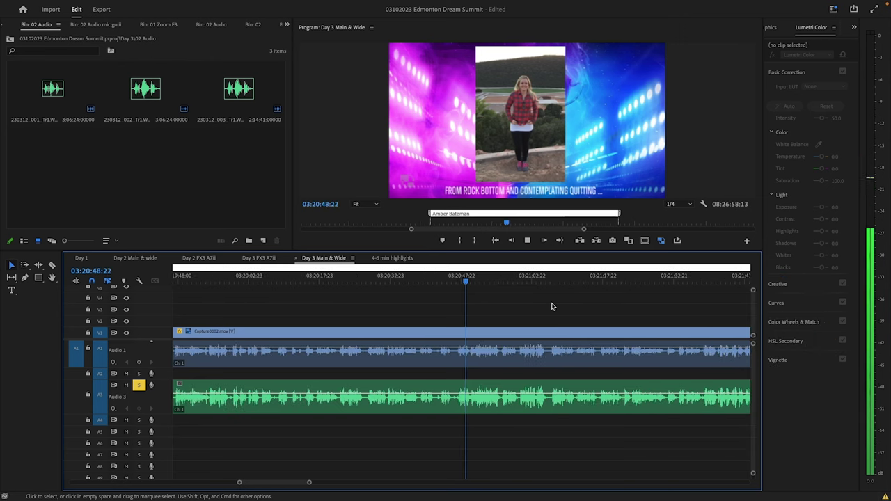
{"action": "key", "text": "="}
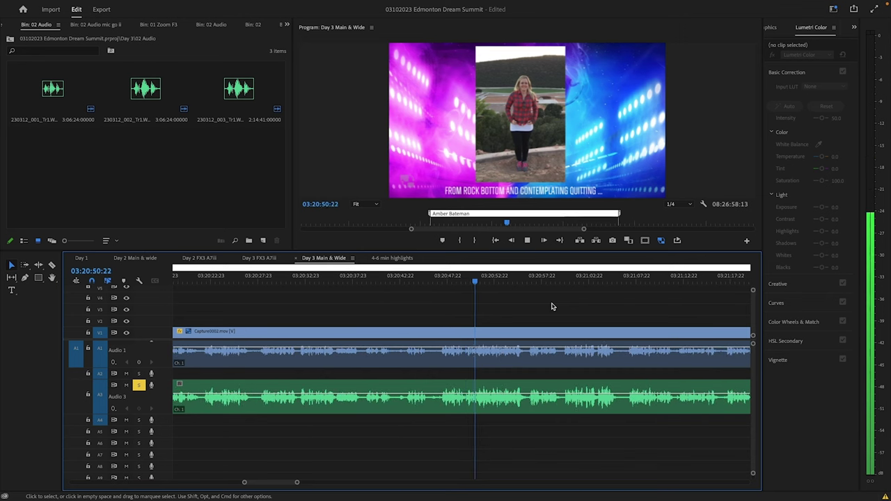
{"action": "key", "text": "="}
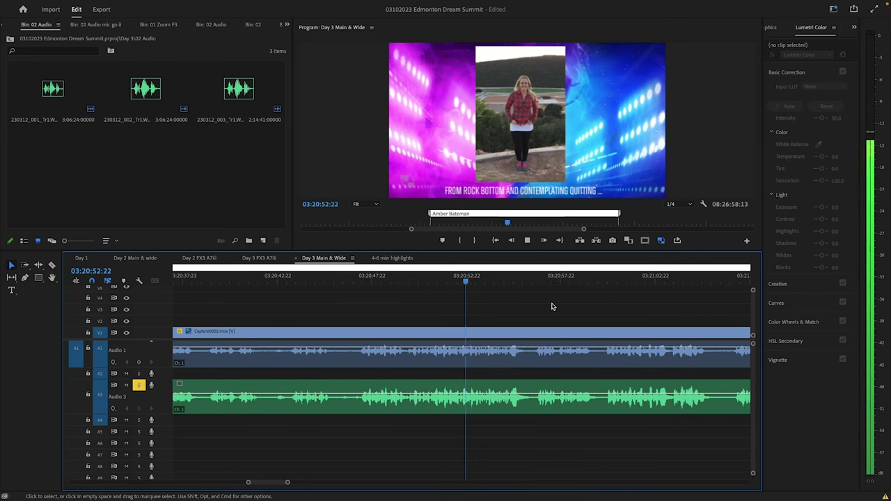
{"action": "key", "text": "="}
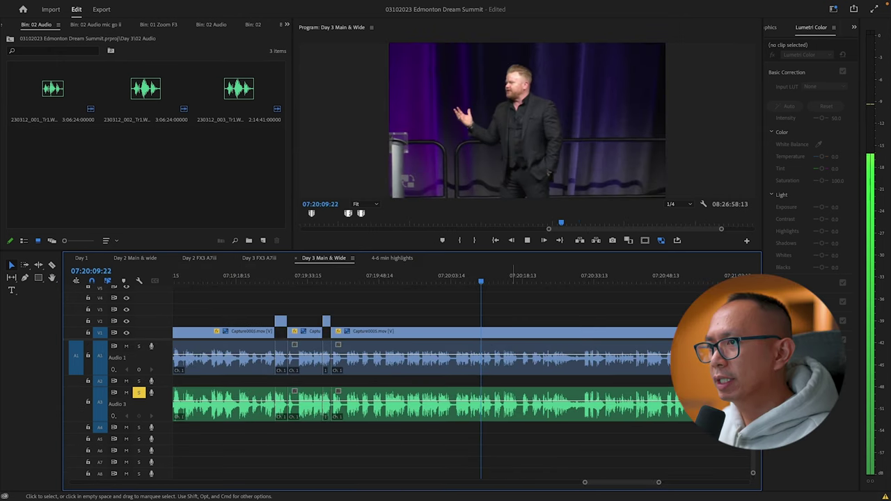
{"action": "scroll", "coordinate": [511, 293], "scroll_direction": "up", "scroll_amount": 3}
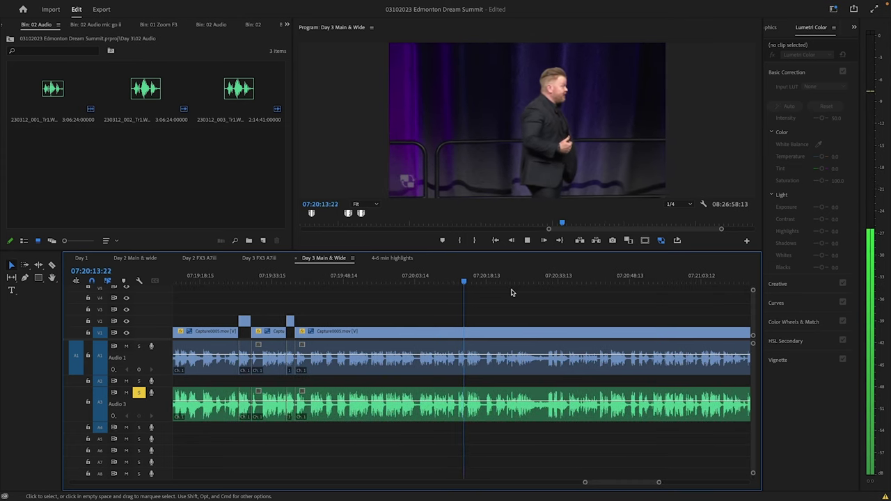
{"action": "scroll", "coordinate": [512, 293], "scroll_direction": "down", "scroll_amount": 3}
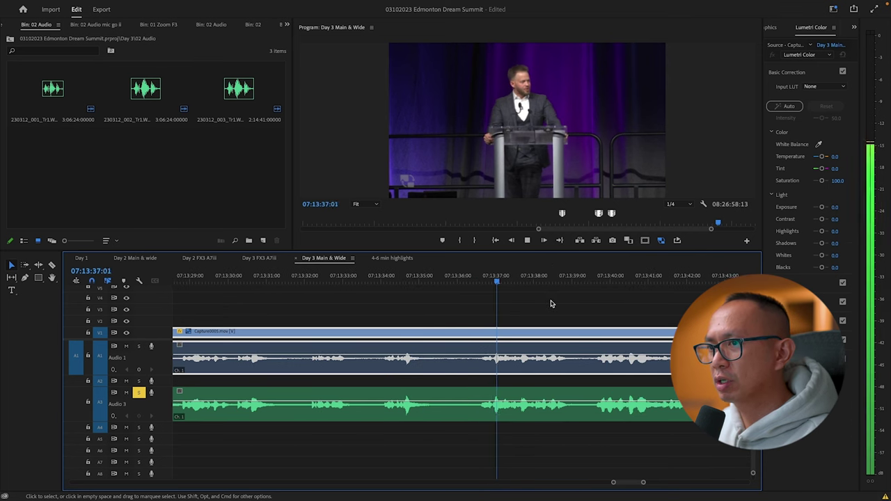
{"action": "scroll", "coordinate": [550, 304], "scroll_direction": "down", "scroll_amount": 3}
{"action": "scroll", "coordinate": [550, 303], "scroll_direction": "up", "scroll_amount": 3}
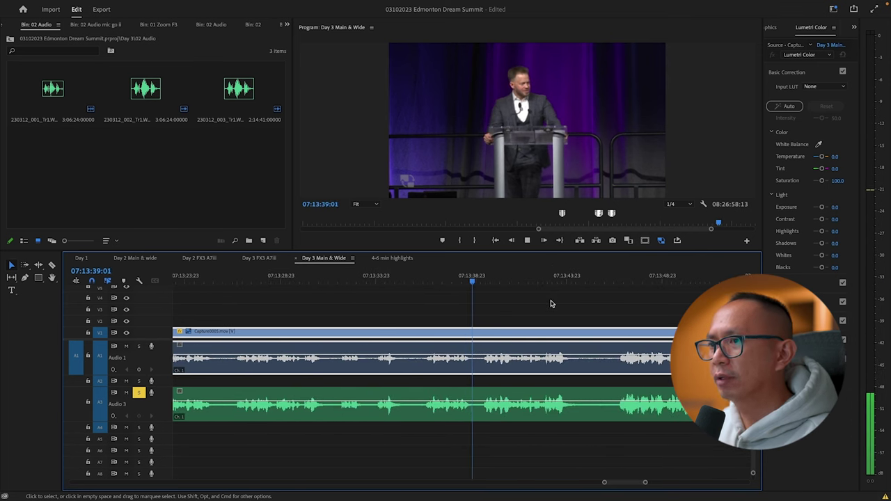
{"action": "scroll", "coordinate": [549, 303], "scroll_direction": "down", "scroll_amount": 3}
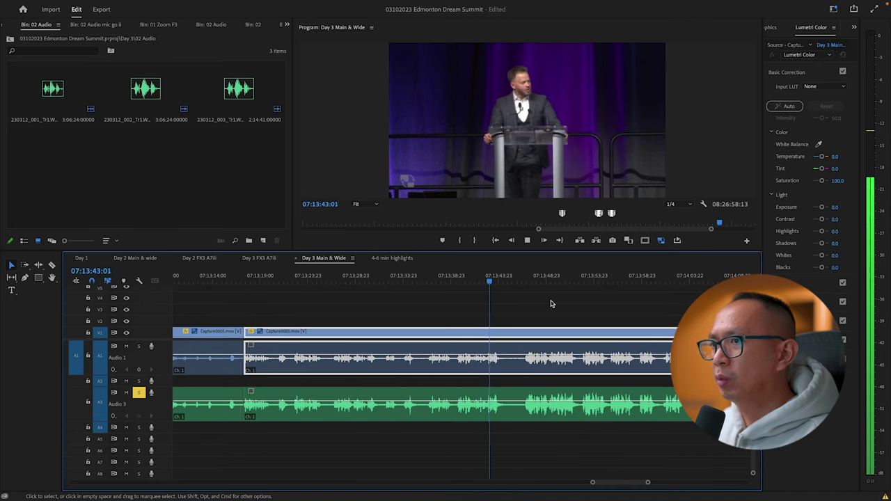
{"action": "scroll", "coordinate": [550, 303], "scroll_direction": "up", "scroll_amount": 3}
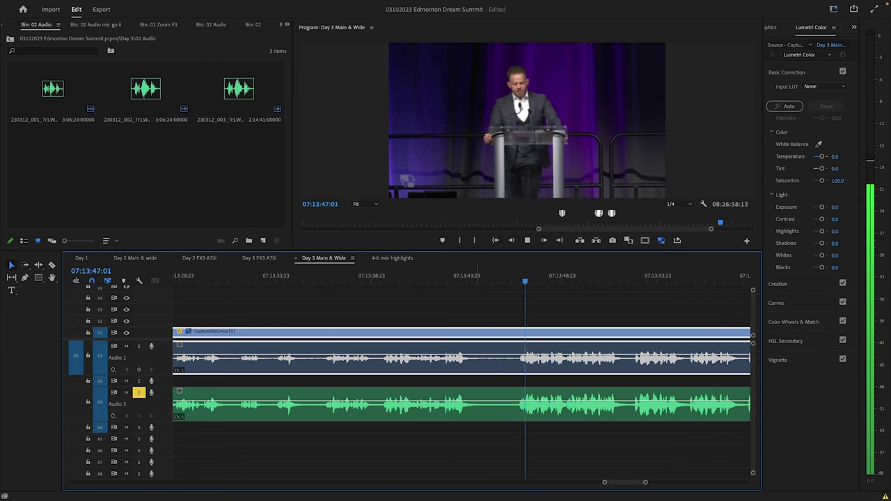
{"action": "scroll", "coordinate": [550, 304], "scroll_direction": "down", "scroll_amount": 6}
{"action": "scroll", "coordinate": [550, 303], "scroll_direction": "up", "scroll_amount": 4}
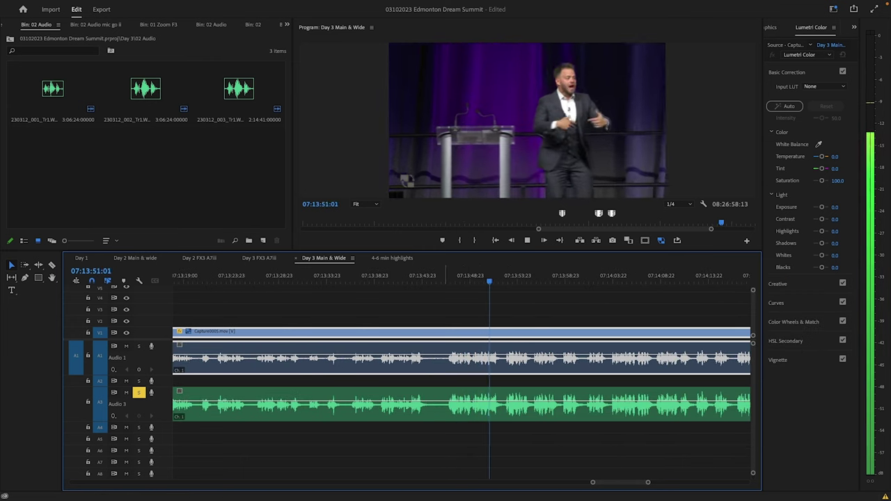
{"action": "scroll", "coordinate": [550, 304], "scroll_direction": "down", "scroll_amount": 5}
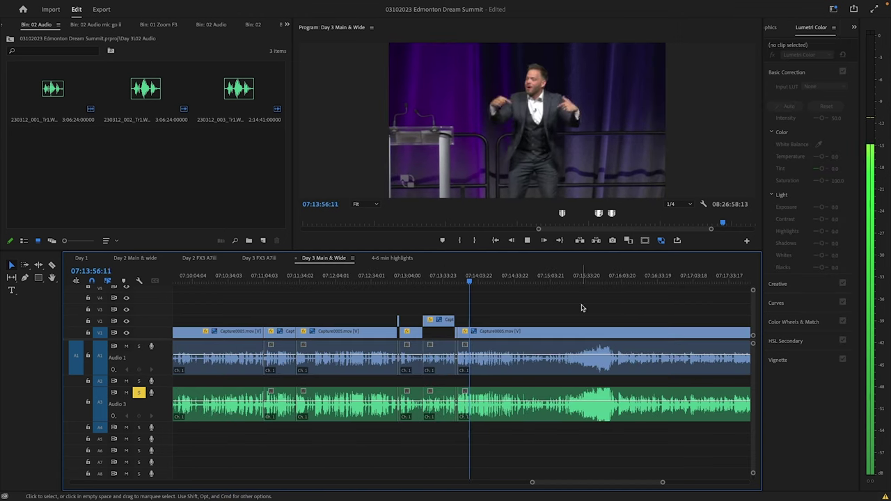
{"action": "scroll", "coordinate": [581, 306], "scroll_direction": "up", "scroll_amount": 5}
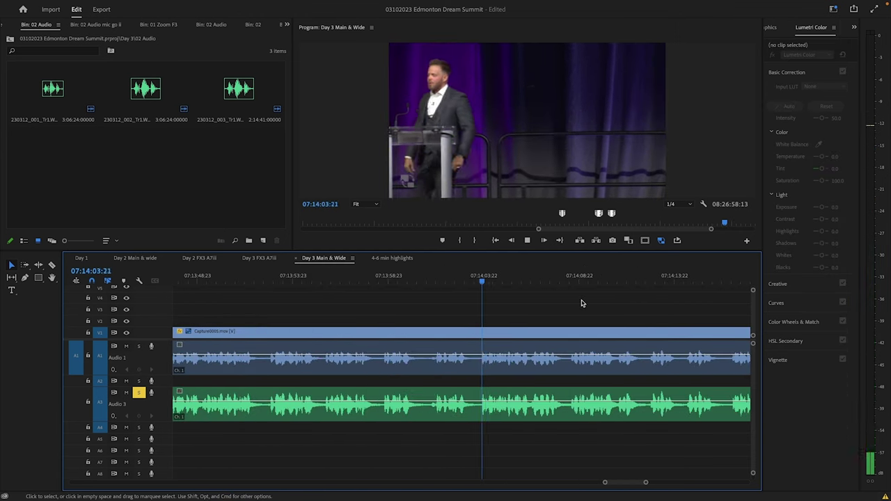
{"action": "scroll", "coordinate": [582, 303], "scroll_direction": "down", "scroll_amount": 2}
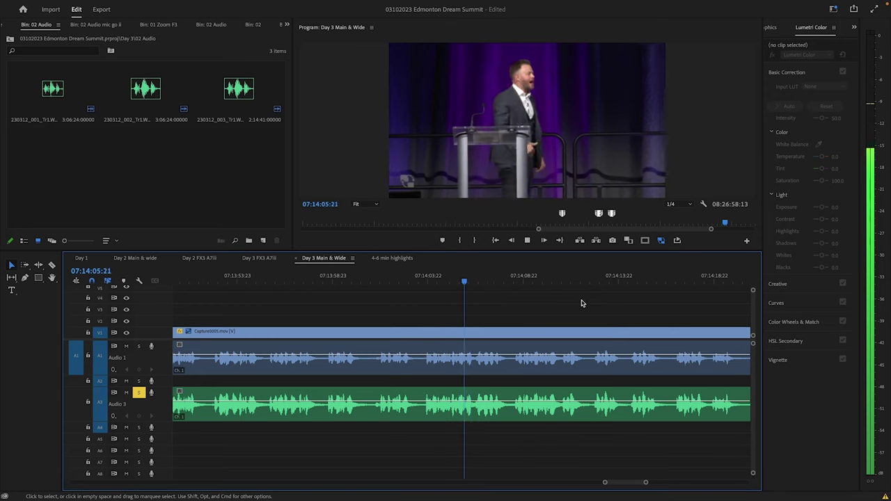
{"action": "scroll", "coordinate": [582, 303], "scroll_direction": "down", "scroll_amount": 2}
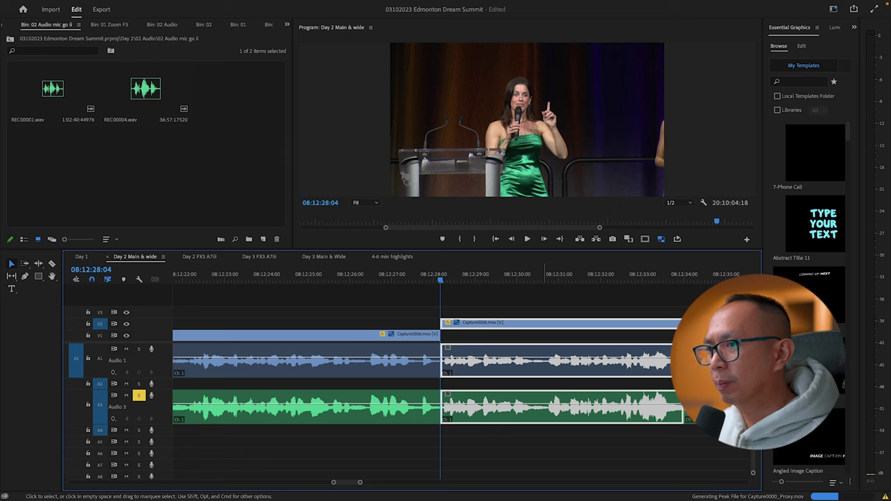
Play from the upper speaker clip and stop at the cut point 08:12:38:18.
{"action": "left_click", "coordinate": [550, 321]}
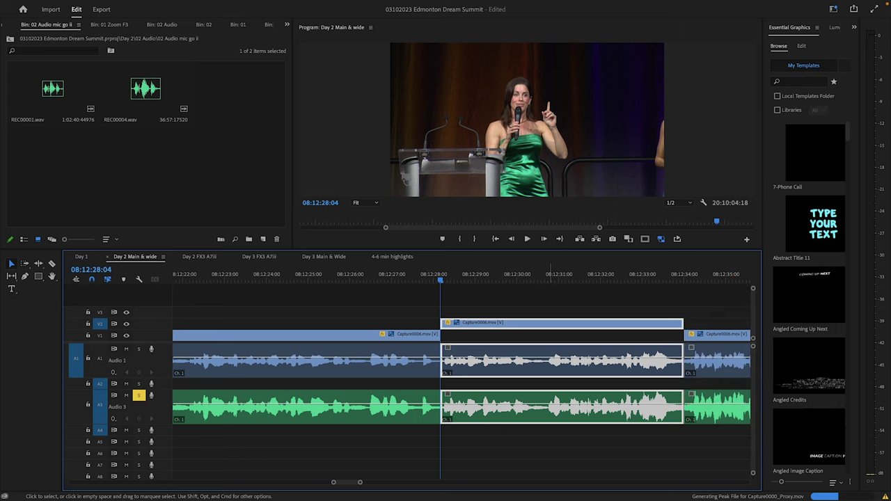
{"action": "key", "text": "space"}
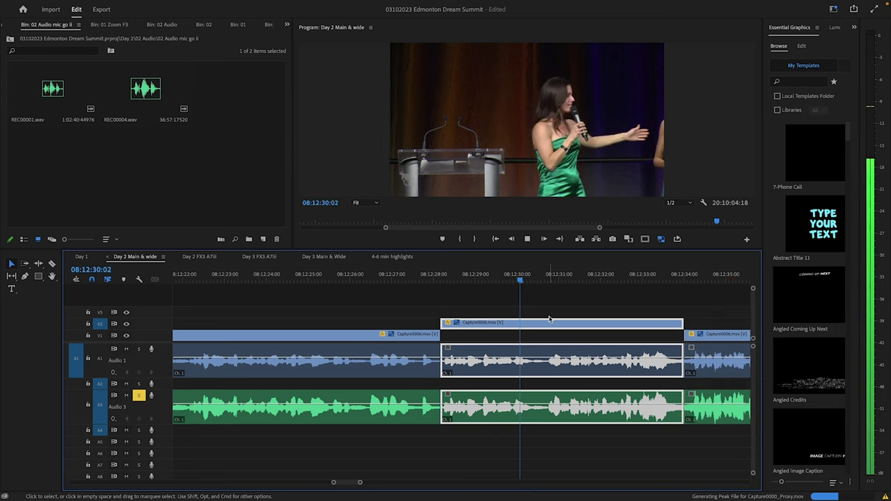
{"action": "key", "text": "equal"}
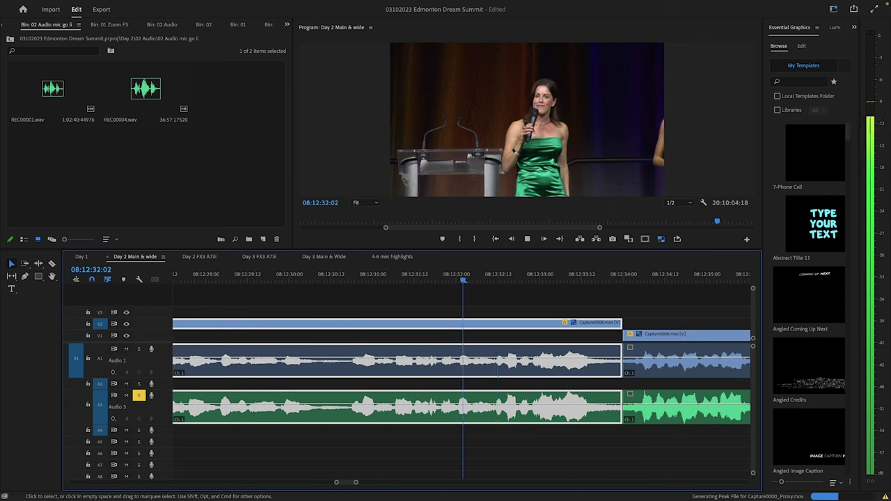
{"action": "key", "text": "minus"}
{"action": "key", "text": "equal"}
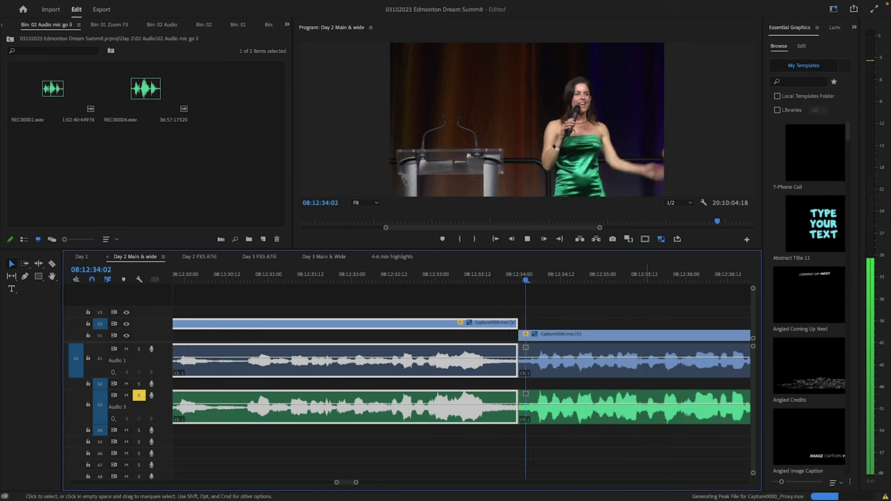
{"action": "key", "text": "minus"}
{"action": "key", "text": "minus"}
{"action": "key", "text": "minus"}
{"action": "key", "text": "equal"}
{"action": "key", "text": "equal"}
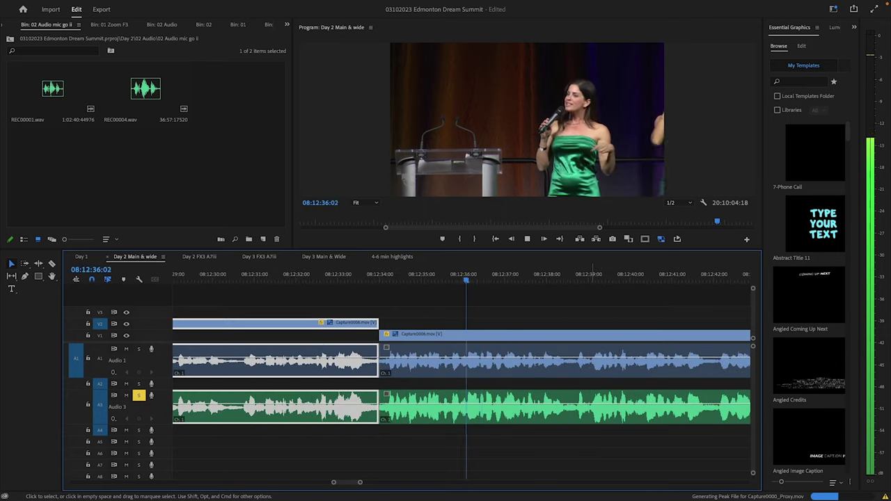
{"action": "key", "text": "minus"}
{"action": "key", "text": "equal"}
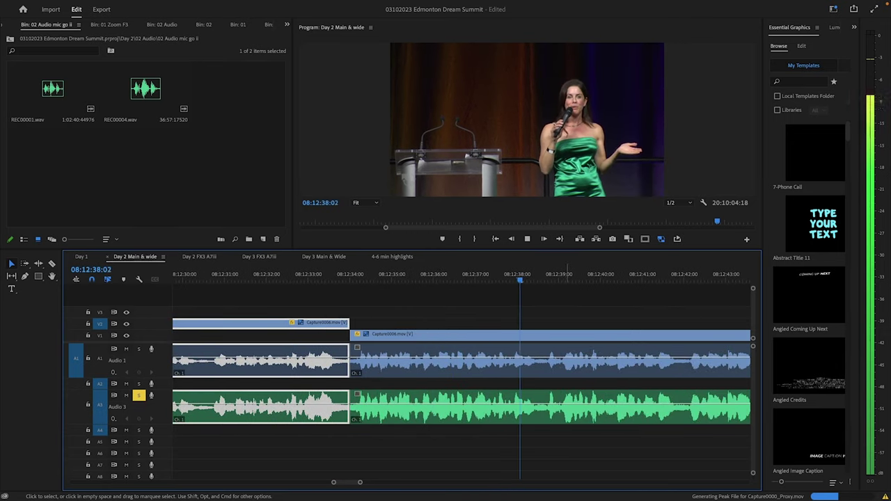
{"action": "key", "text": "space"}
Split at 08:12:38:18, delete the middle section and trim the clips so the gap closes.
{"action": "key", "text": "d"}
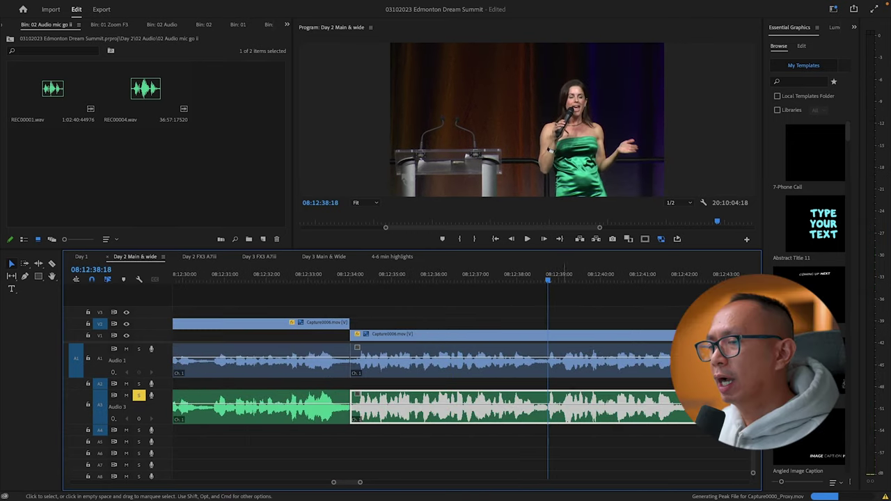
{"action": "key", "text": "super+k"}
{"action": "key", "text": "Delete"}
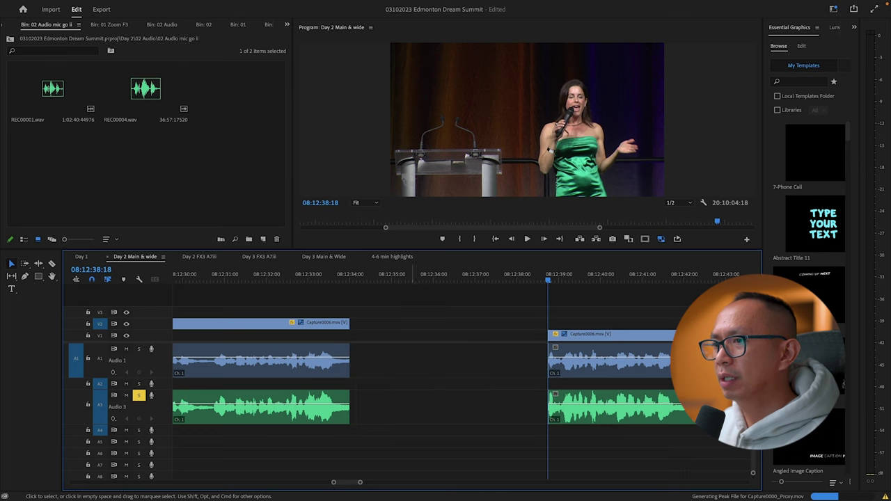
{"action": "left_click_drag", "start_coordinate": [412, 426], "coordinate": [547, 362]}
{"action": "key", "text": "minus"}
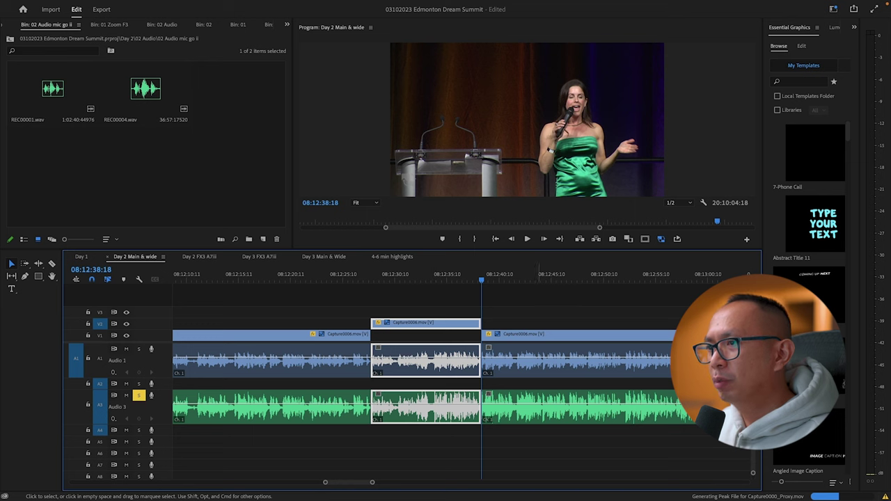
{"action": "left_click", "coordinate": [428, 360]}
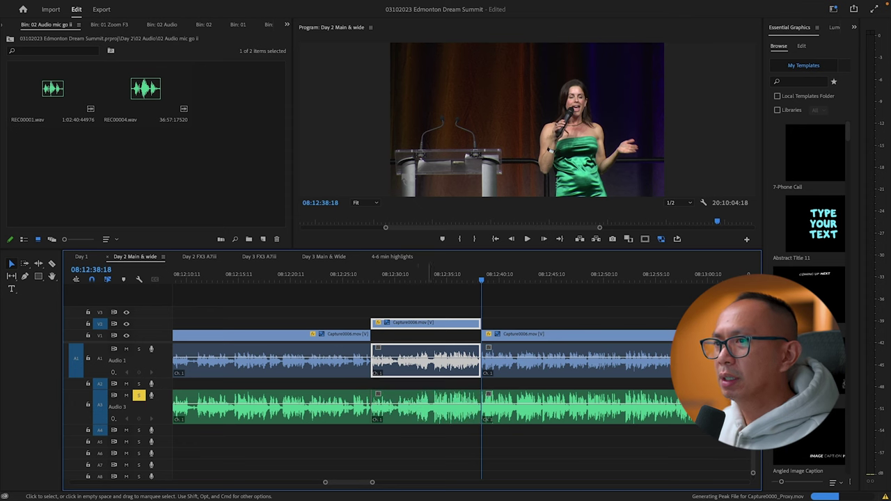
{"action": "left_click", "coordinate": [410, 407], "text": "shift"}
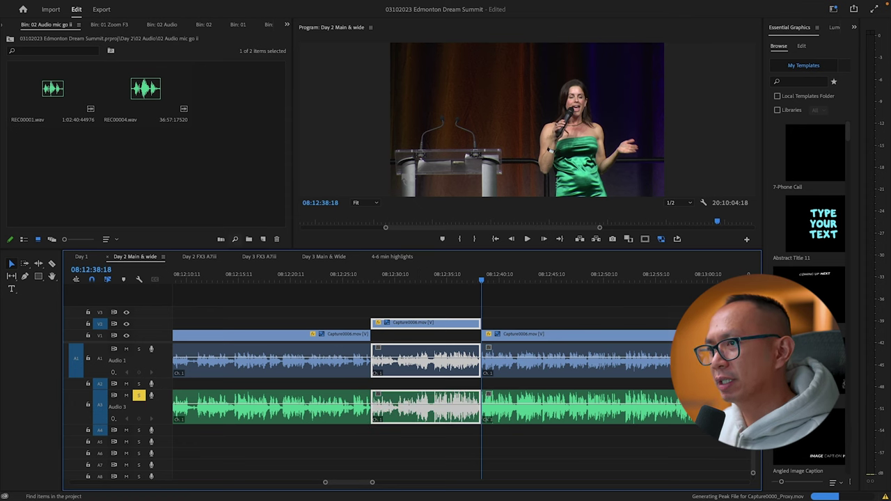
{"action": "left_click", "coordinate": [392, 256]}
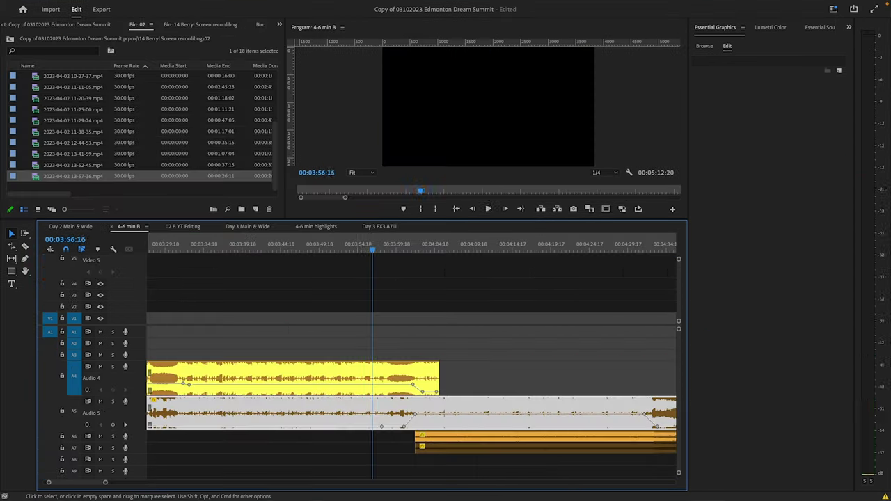
Inspect the music clips on Audio 4 and Audio 5.
{"action": "left_click", "coordinate": [358, 375]}
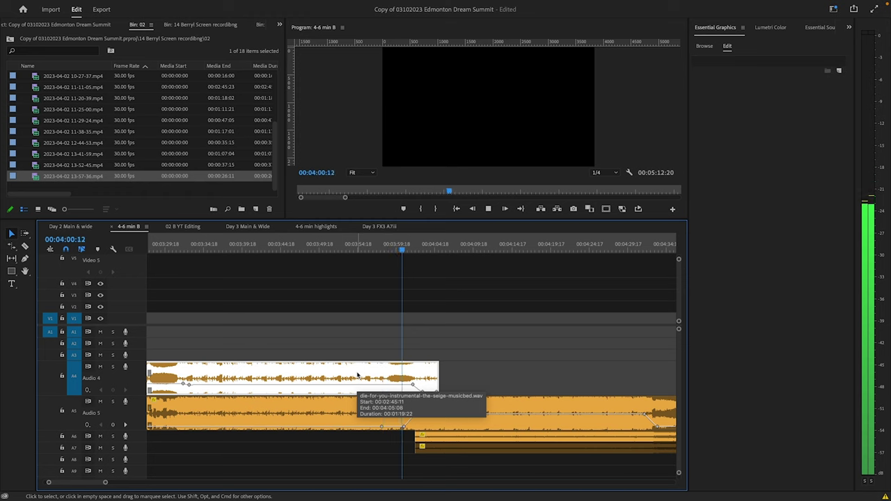
{"action": "left_click", "coordinate": [357, 414]}
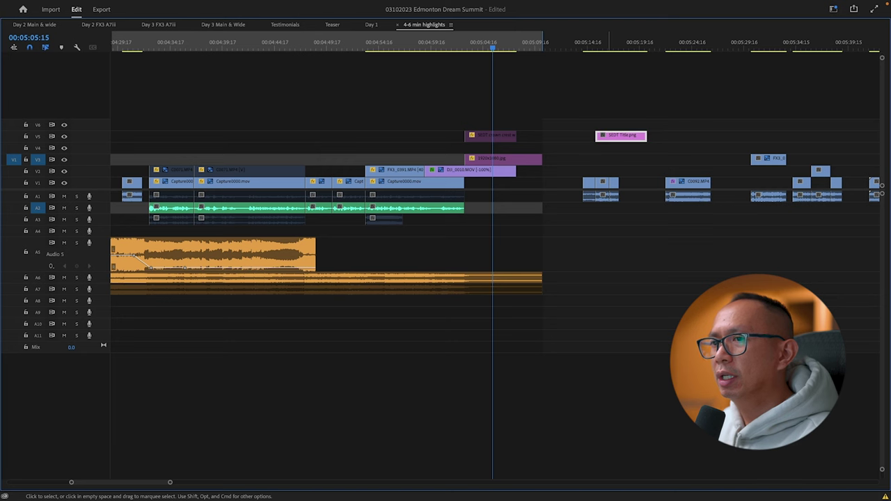
Shift the SEDT title about two seconds later on V4, delete the clip above, and preview the ending.
{"action": "left_click_drag", "start_coordinate": [622, 135], "coordinate": [541, 147]}
{"action": "key", "text": "BackSpace"}
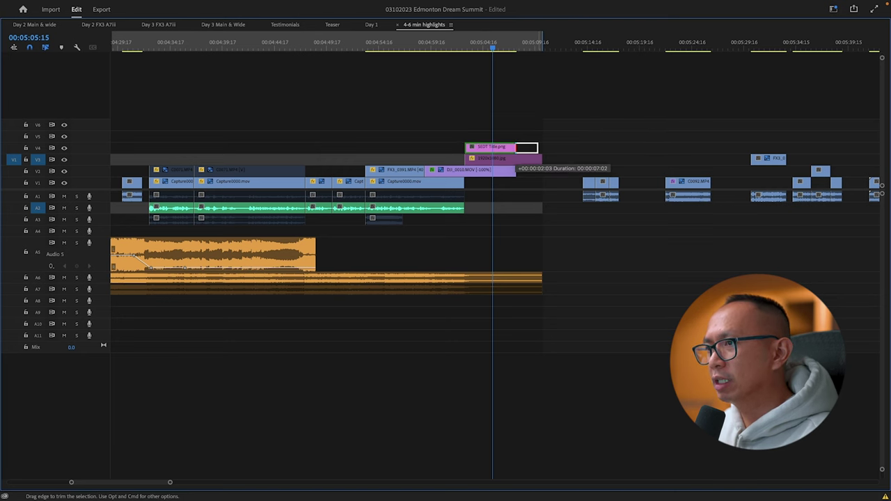
{"action": "left_click", "coordinate": [457, 208]}
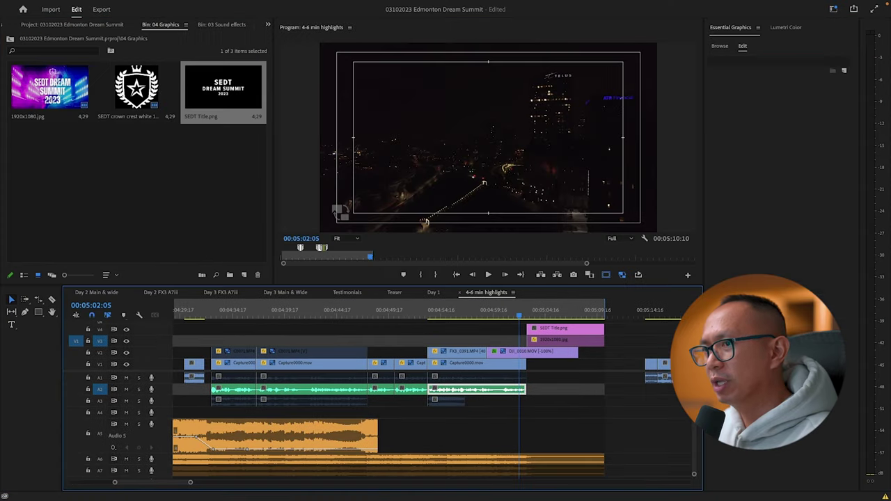
{"action": "key", "text": "grave"}
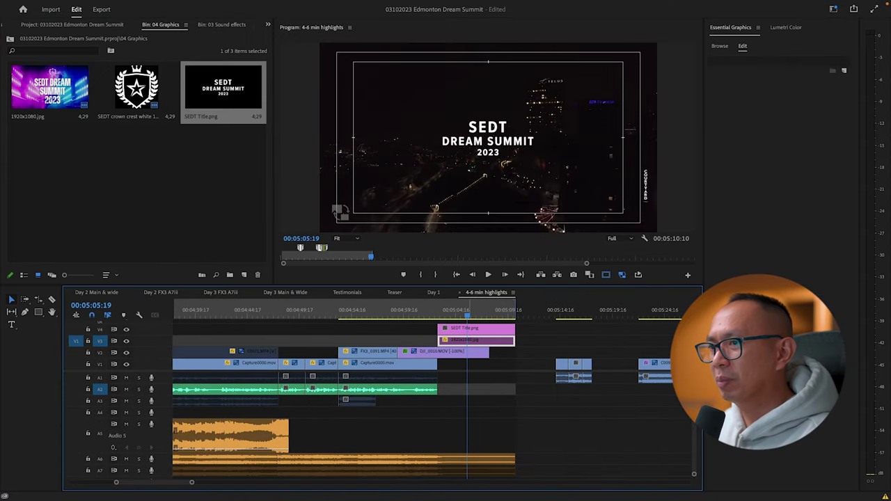
{"action": "key", "text": "="}
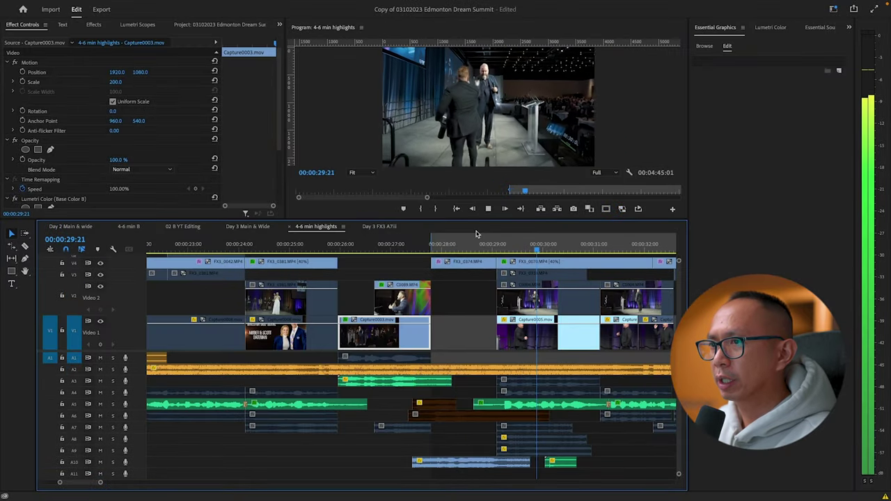
Zoom out, jump to the start of FX3_0021 and play the montage from there.
{"action": "key", "text": "minus"}
{"action": "key", "text": "minus"}
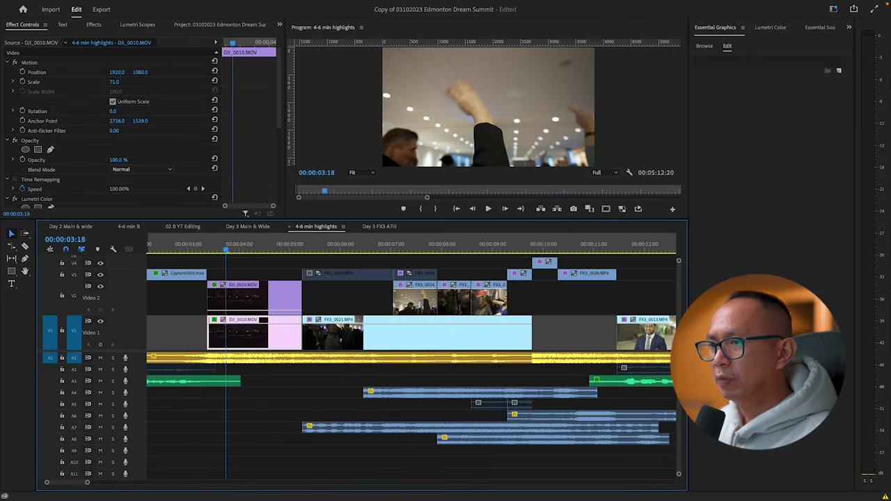
{"action": "key", "text": "shift+Left"}
{"action": "key", "text": "Down"}
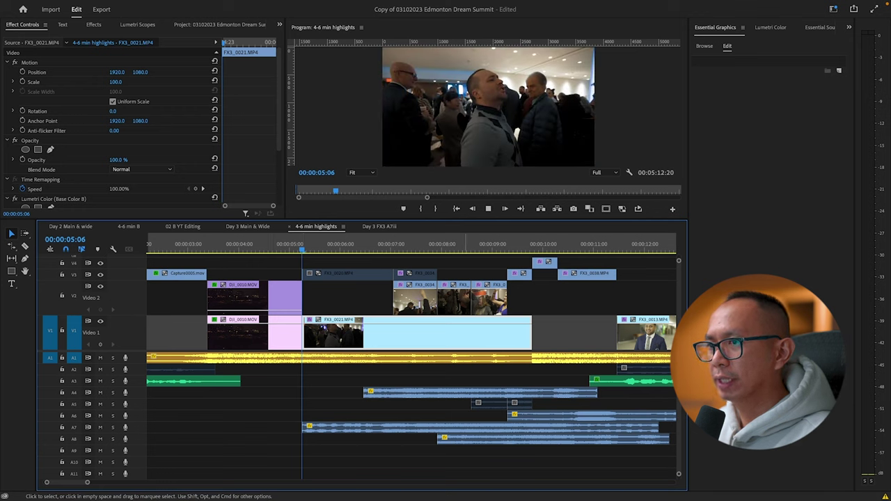
{"action": "key", "text": "space"}
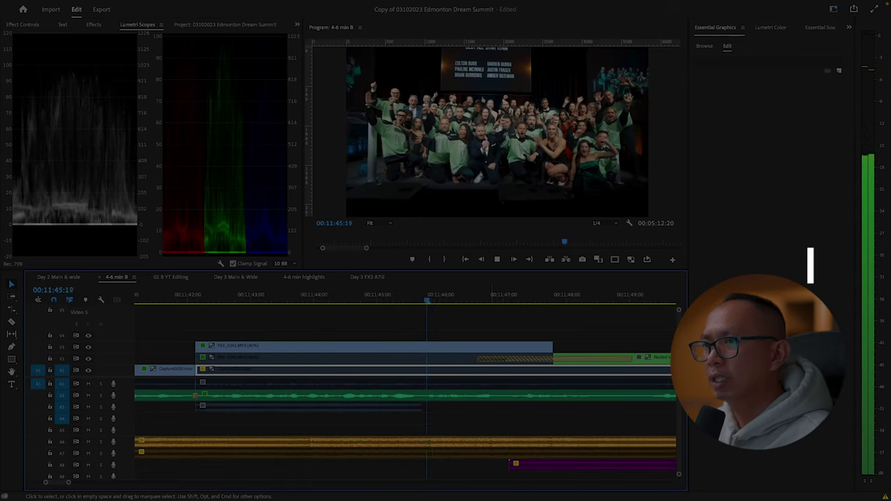
Zoom the 4-6 min B timeline out around the group photo at the playhead.
{"action": "key", "text": "minus"}
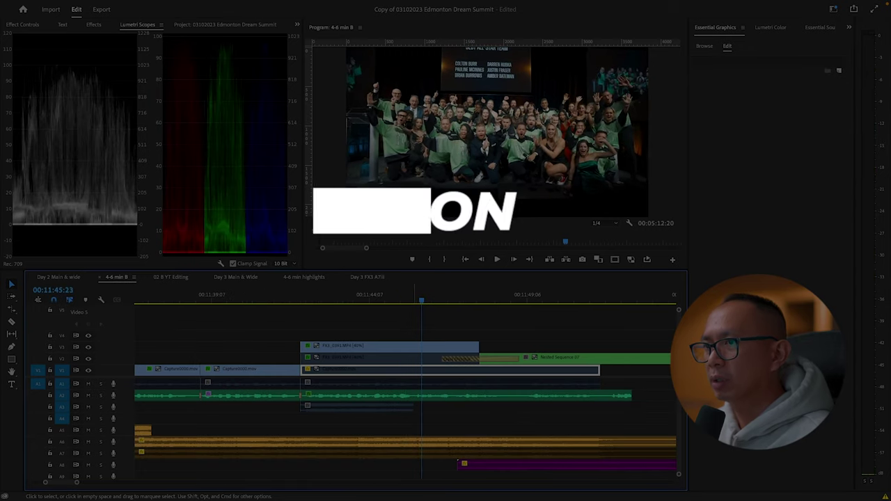
Park the playhead at 00:11:43:15 on FX3_0391 and bring up its Lumetri colour settings.
{"action": "left_click", "coordinate": [348, 295]}
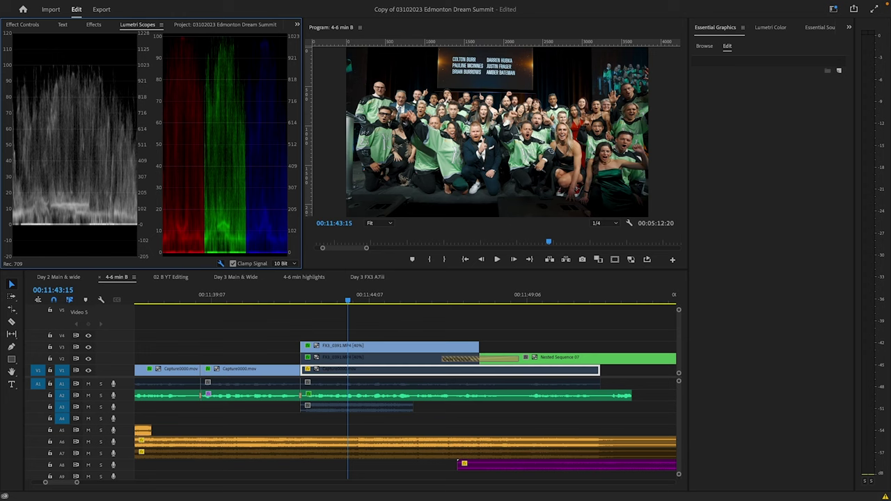
{"action": "left_click", "coordinate": [220, 263]}
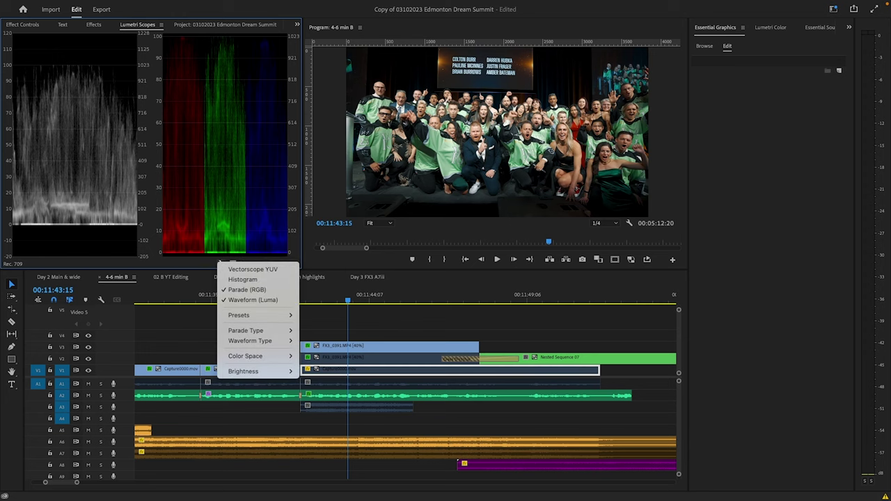
{"action": "key", "text": "Escape"}
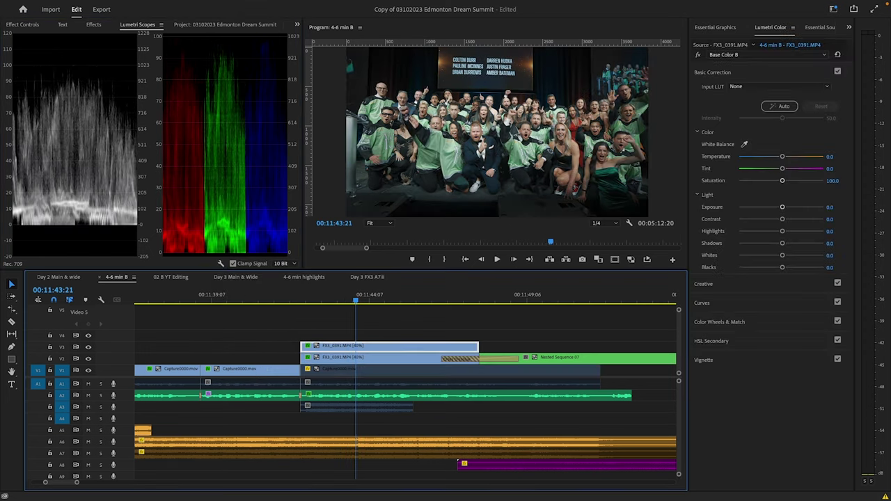
Deepen the Blacks, raise the Whites to 4.9, and enlarge the monitor and timeline area.
{"action": "left_click_drag", "start_coordinate": [782, 267], "coordinate": [779, 267]}
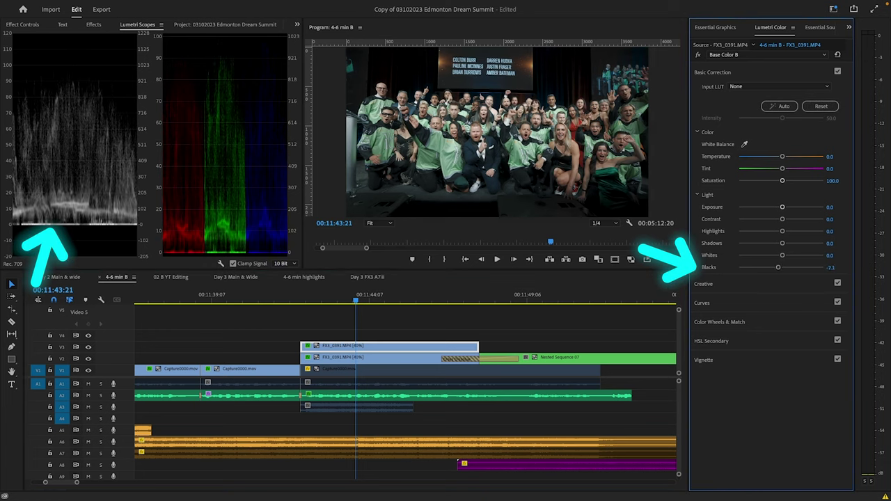
{"action": "left_click_drag", "start_coordinate": [782, 254], "coordinate": [787, 218]}
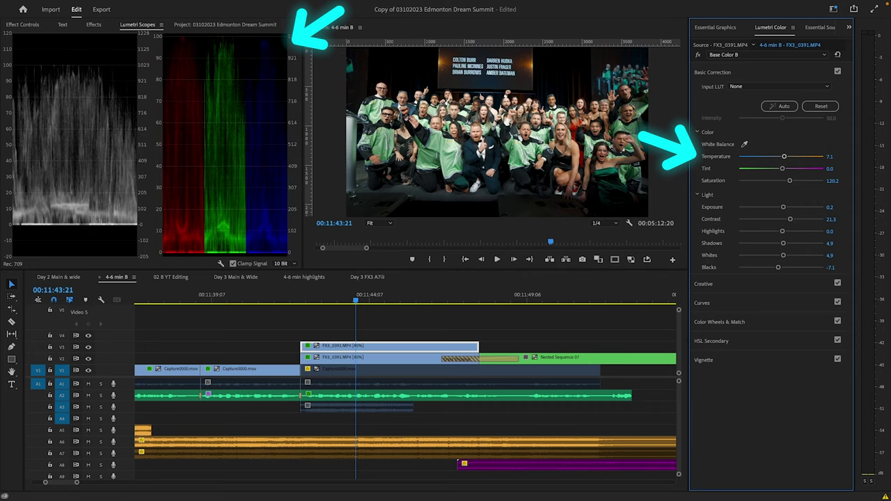
{"action": "left_click_drag", "start_coordinate": [487, 272], "coordinate": [487, 359]}
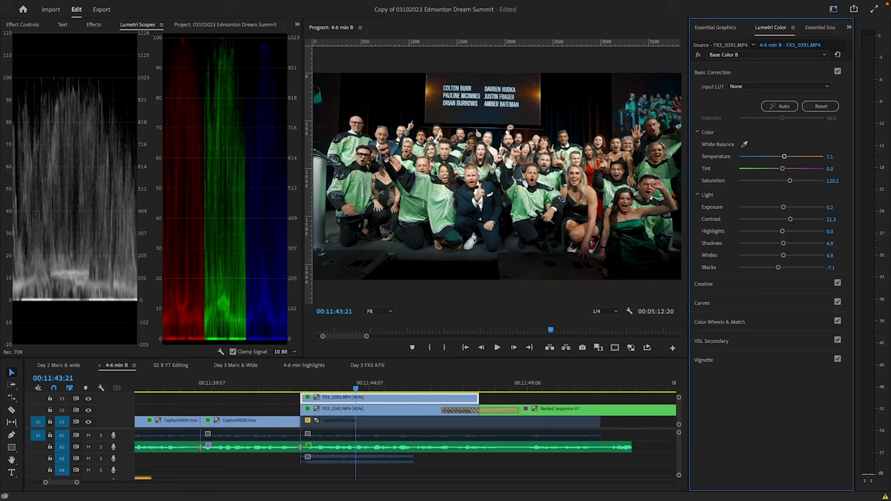
{"action": "left_click", "coordinate": [599, 311]}
Set Program playback to Full resolution and toggle the Lumetri grade on and off to compare.
{"action": "left_click", "coordinate": [602, 320]}
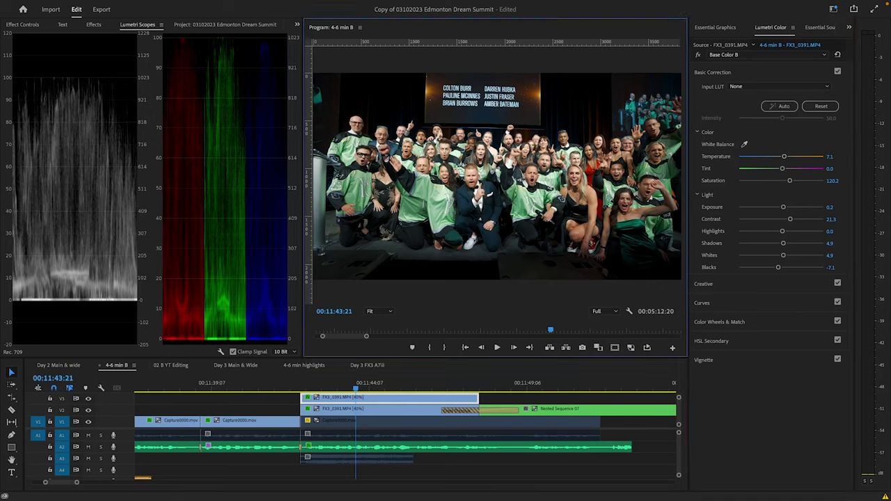
{"action": "left_click", "coordinate": [697, 56]}
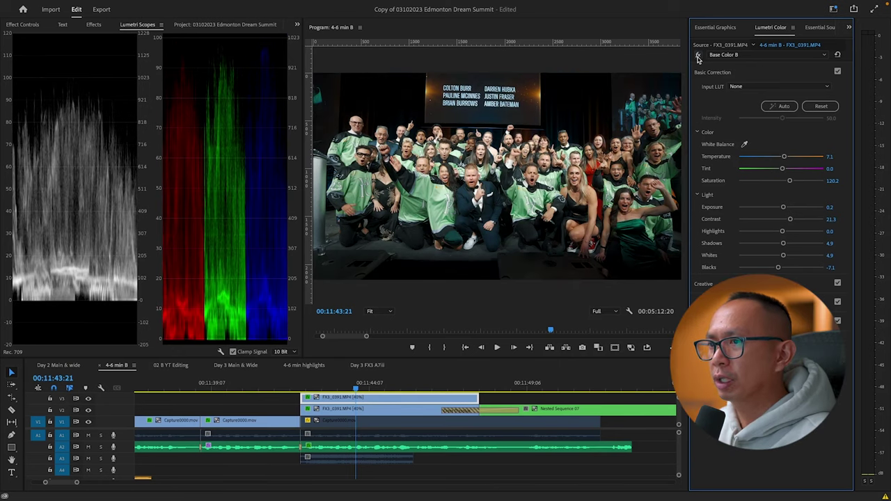
{"action": "left_click", "coordinate": [697, 56]}
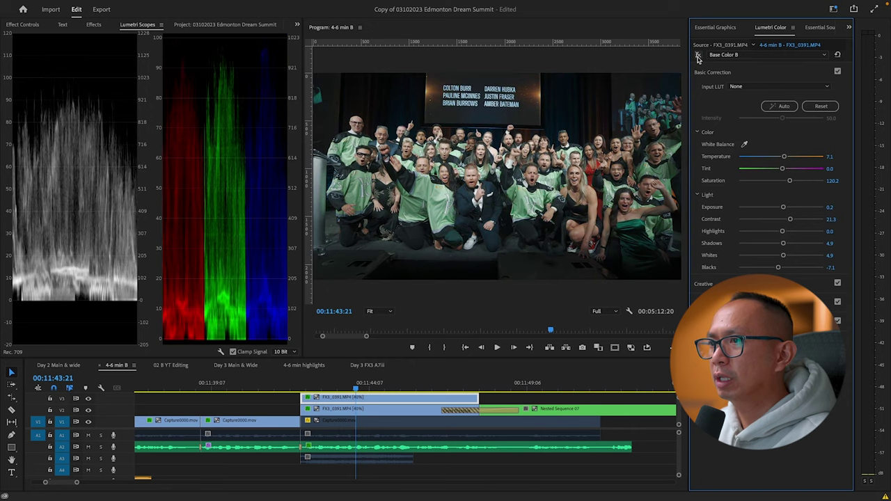
{"action": "left_click", "coordinate": [697, 56]}
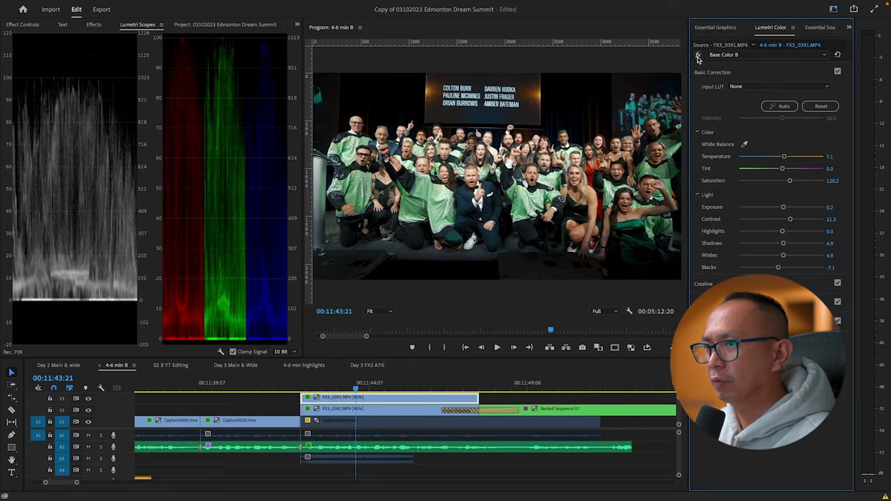
{"action": "left_click", "coordinate": [698, 56]}
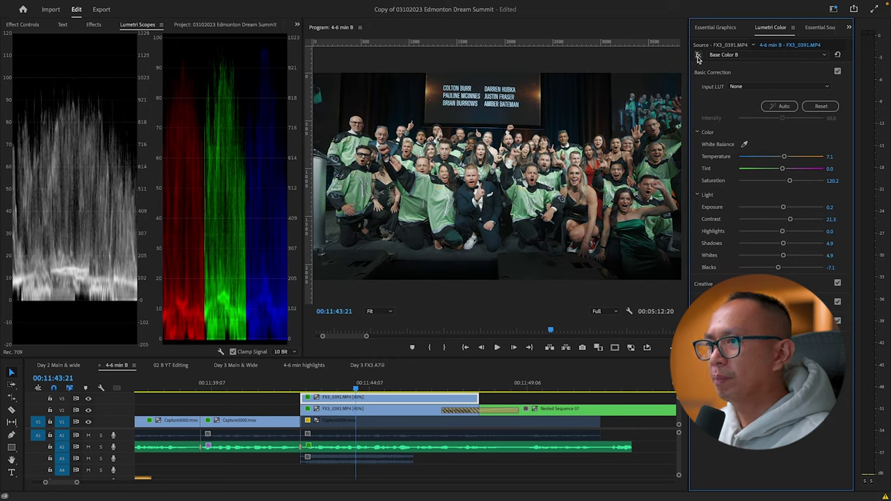
{"action": "left_click", "coordinate": [697, 56]}
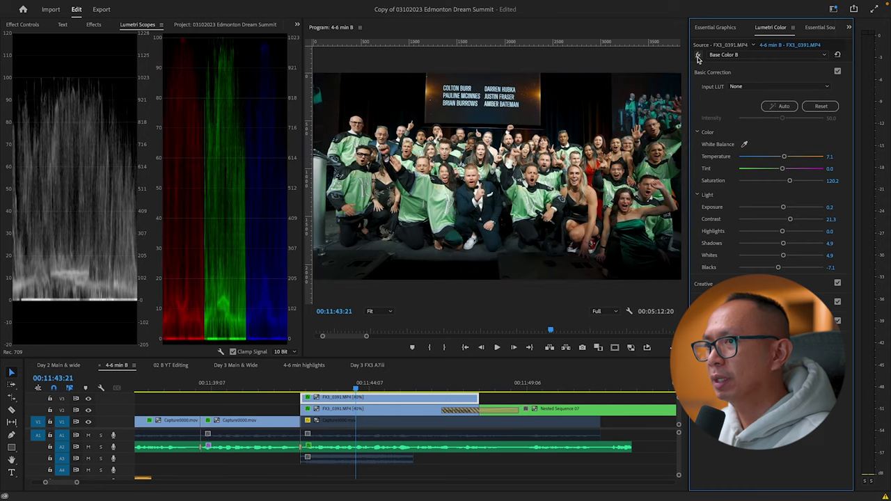
{"action": "left_click", "coordinate": [698, 56]}
{"action": "left_click", "coordinate": [697, 55]}
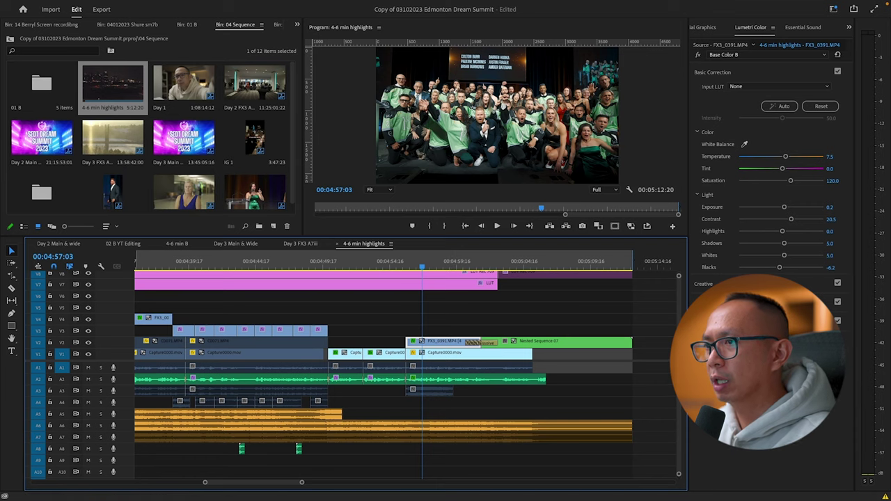
{"action": "scroll", "coordinate": [404, 369], "scroll_direction": "up", "scroll_amount": 2}
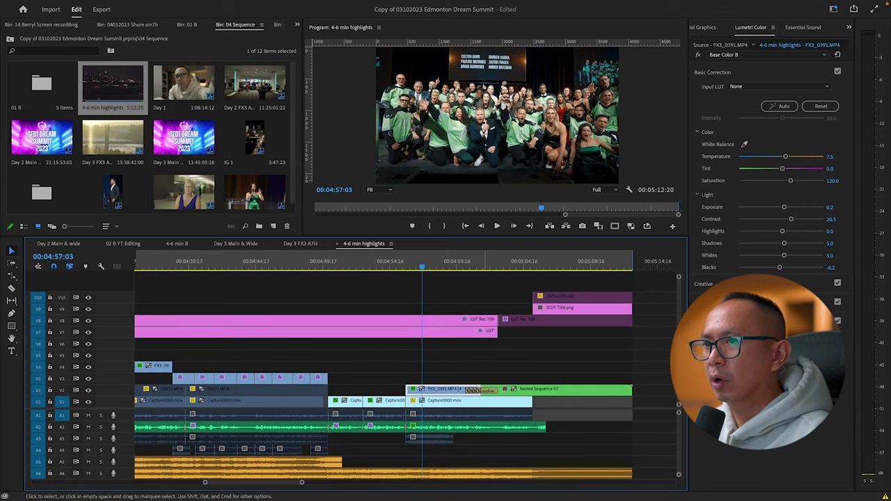
Select the LUT Rec 709 and LUT adjustment layers on V8/V7, then narrow the Project panel.
{"action": "left_click", "coordinate": [313, 321]}
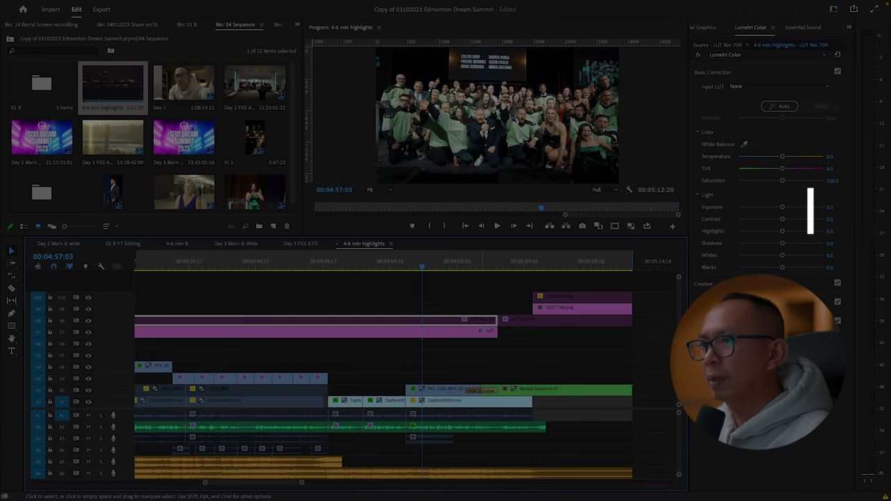
{"action": "left_click", "coordinate": [313, 332]}
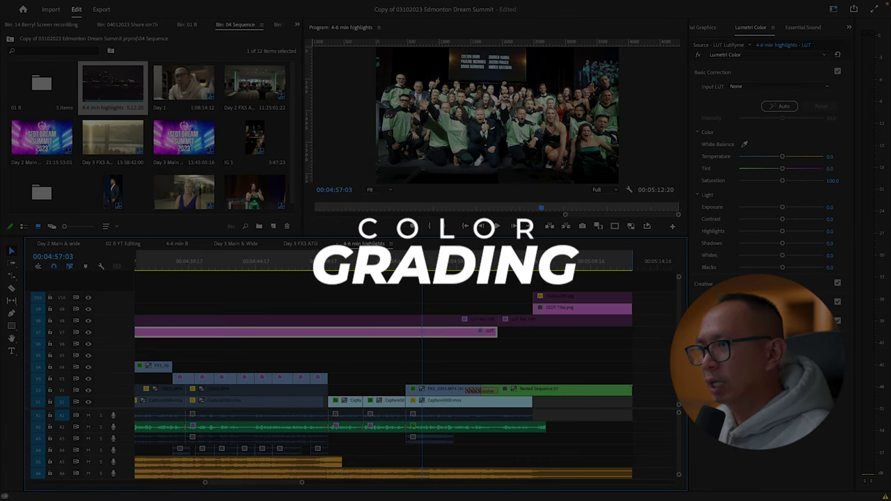
{"action": "left_click_drag", "start_coordinate": [304, 125], "coordinate": [132, 126]}
{"action": "left_click_drag", "start_coordinate": [417, 237], "coordinate": [418, 307]}
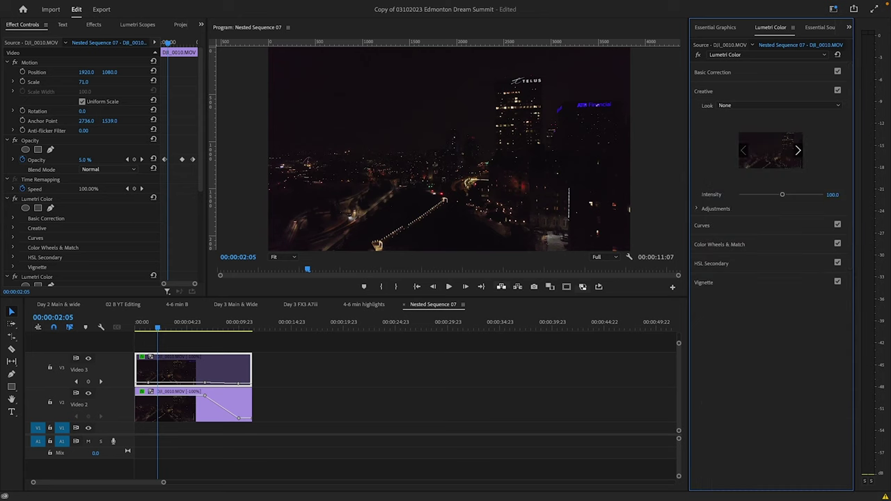
Check Basic Correction on the lower and 5%-opacity upper drone clips, then play Nested Sequence 07.
{"action": "left_click", "coordinate": [174, 407]}
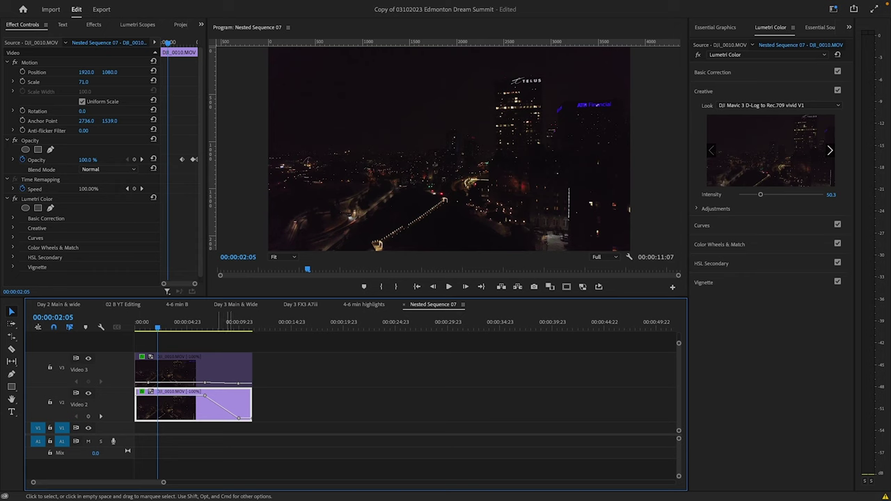
{"action": "left_click", "coordinate": [712, 72]}
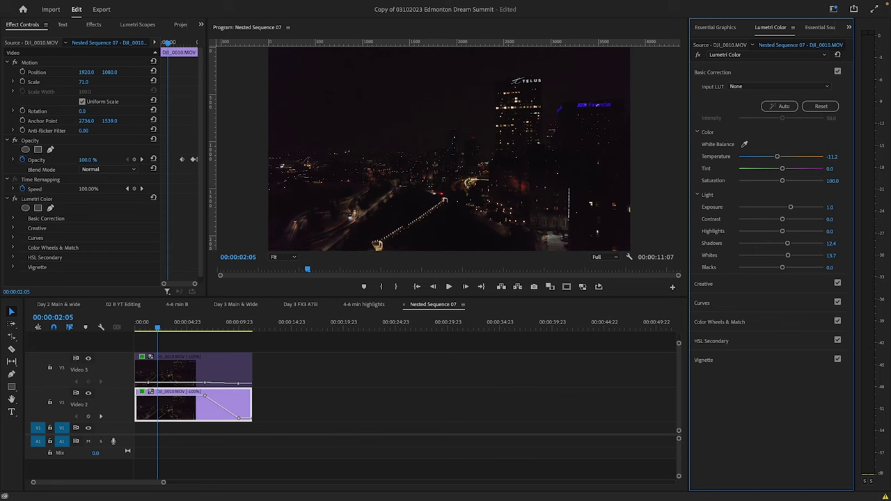
{"action": "left_click", "coordinate": [170, 369]}
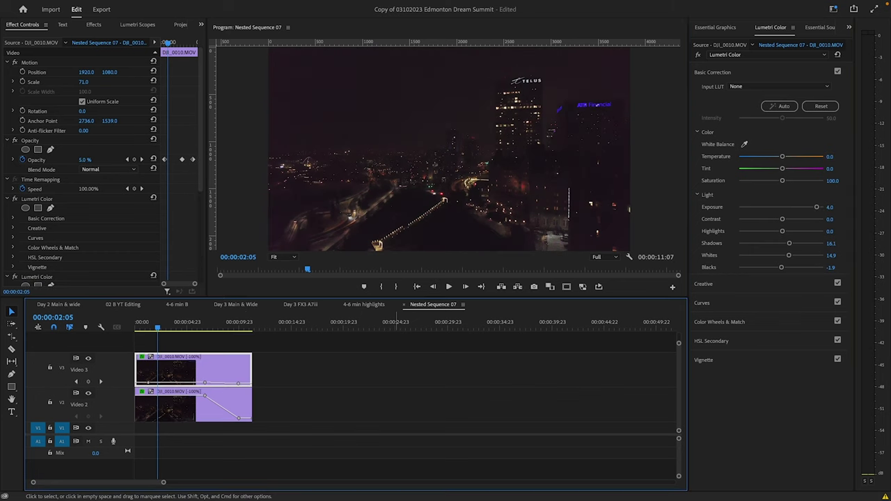
{"action": "key", "text": "Home"}
{"action": "key", "text": "space"}
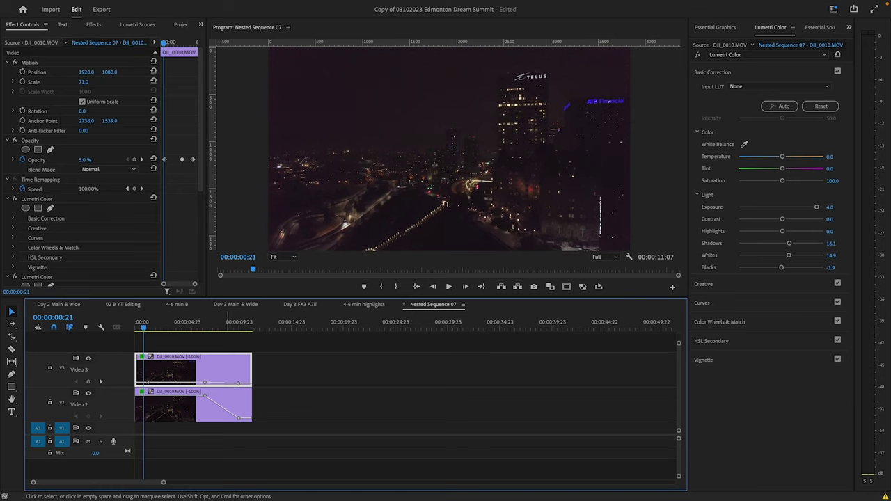
{"action": "key", "text": "space"}
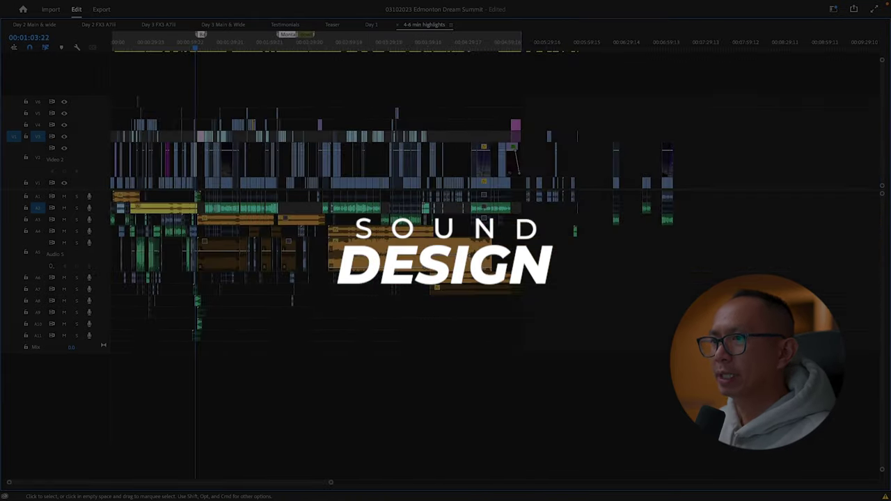
Move the selected clips about 2:16 later and reset the 200% clip to 100% speed.
{"action": "key", "text": "equal"}
{"action": "key", "text": "equal"}
{"action": "key", "text": "equal"}
{"action": "key", "text": "equal"}
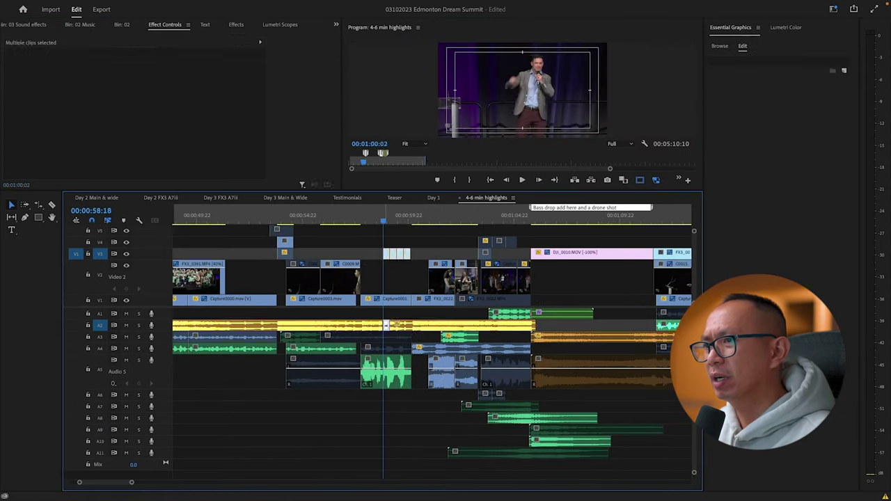
{"action": "left_click_drag", "start_coordinate": [386, 418], "coordinate": [450, 429]}
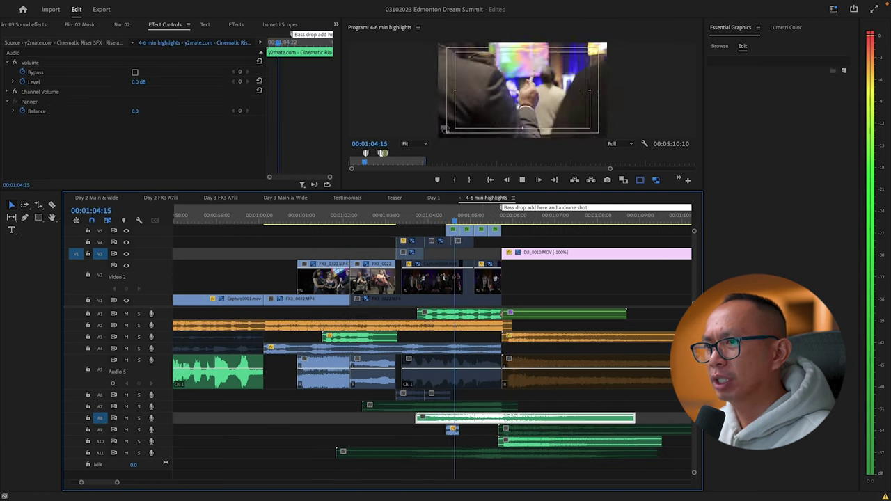
{"action": "key", "text": "super+r"}
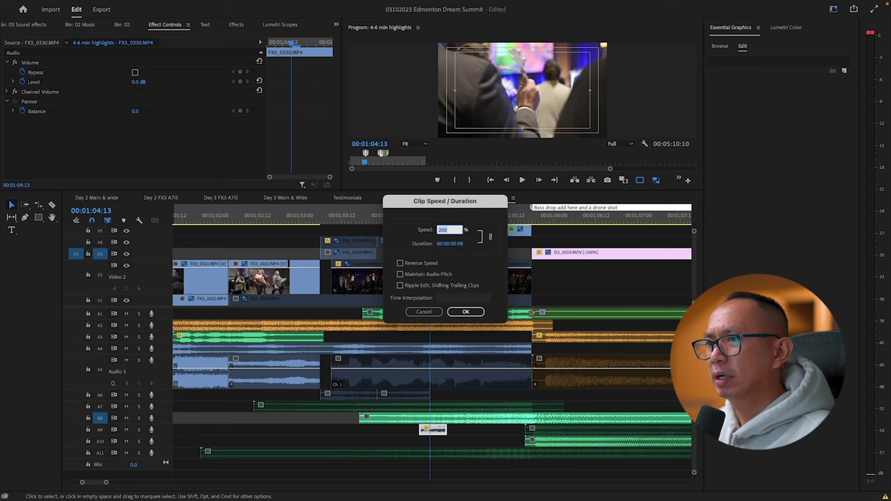
{"action": "type", "text": "100"}
{"action": "key", "text": "Return"}
{"action": "key", "text": "space"}
{"action": "key", "text": "space"}
{"action": "key", "text": "super+r"}
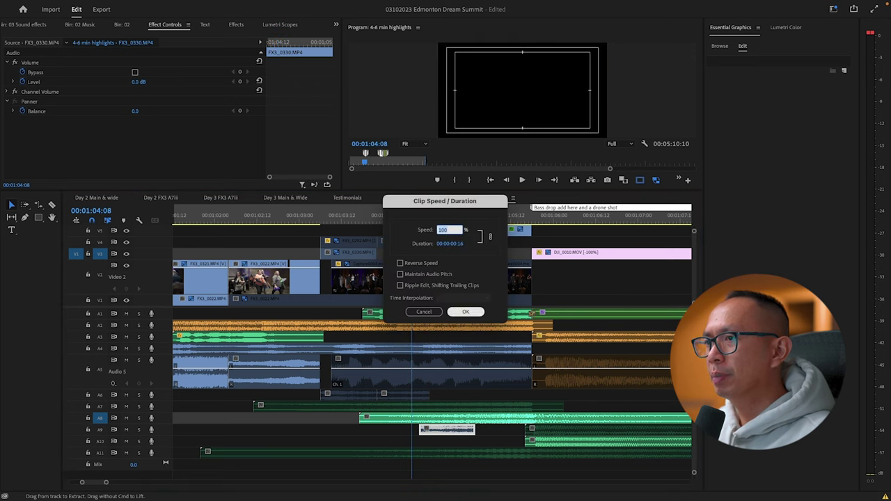
{"action": "key", "text": "Return"}
{"action": "key", "text": "space"}
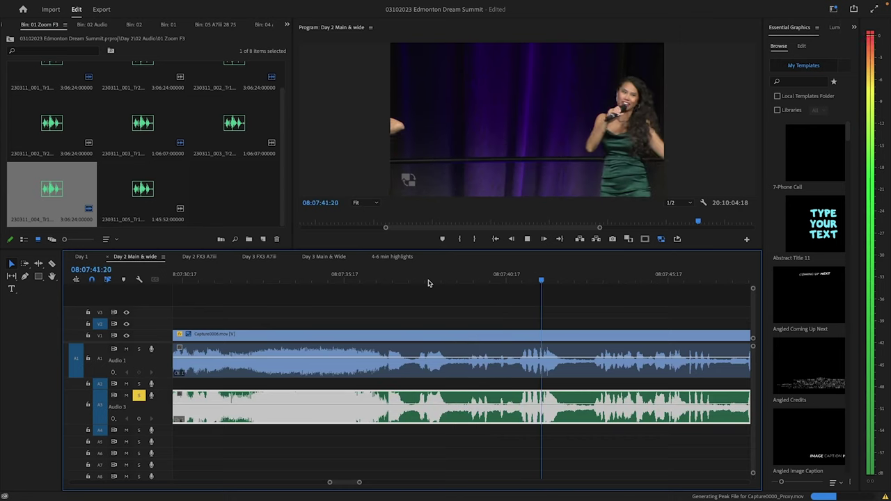
Play the staggered sound-effect build into the drop from 00:01:01:12.
{"action": "key", "text": "minus"}
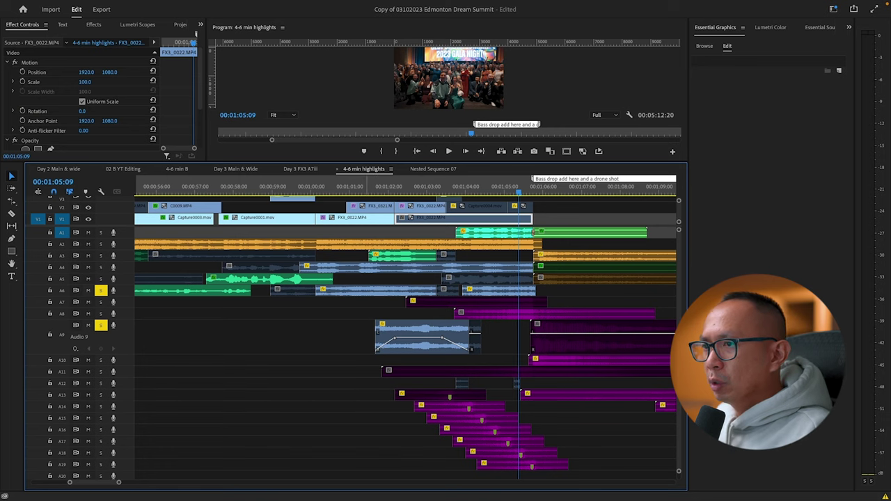
{"action": "left_click", "coordinate": [369, 187]}
{"action": "key", "text": "shift+k"}
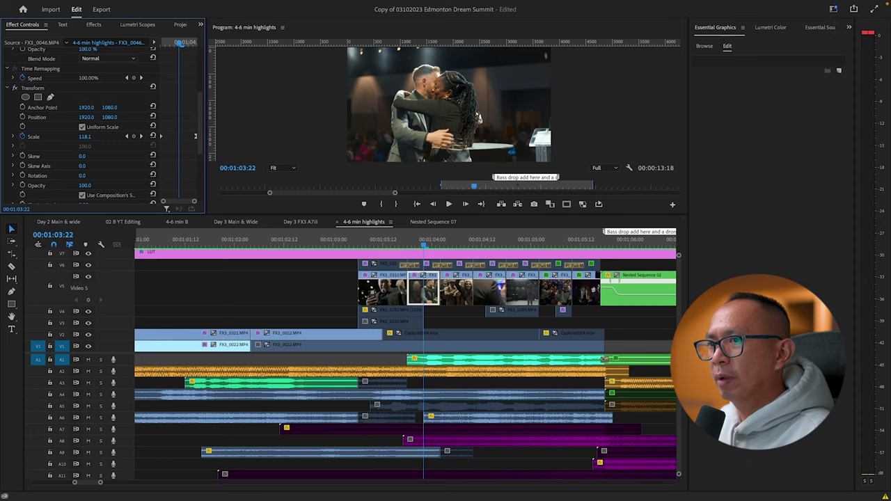
Widen Effect Controls and its property column, then show FX3_0038.MP4's Transform properties.
{"action": "left_click_drag", "start_coordinate": [207, 119], "coordinate": [310, 119]}
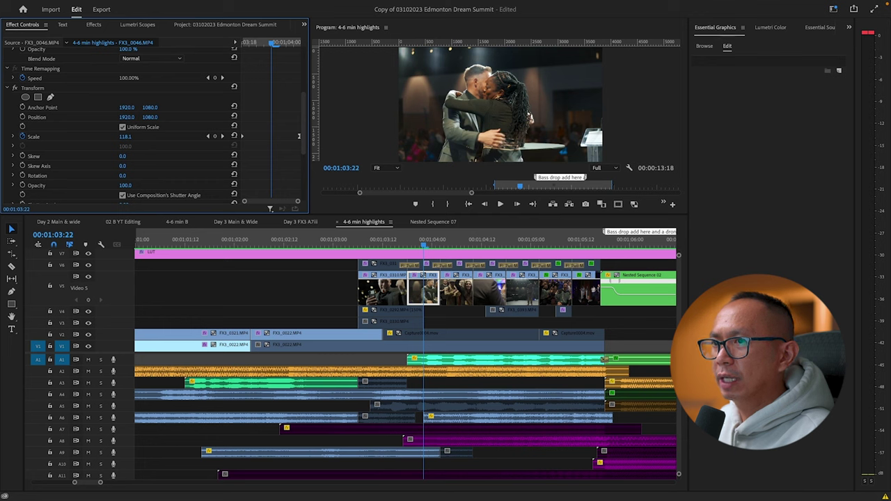
{"action": "left_click_drag", "start_coordinate": [242, 118], "coordinate": [191, 118]}
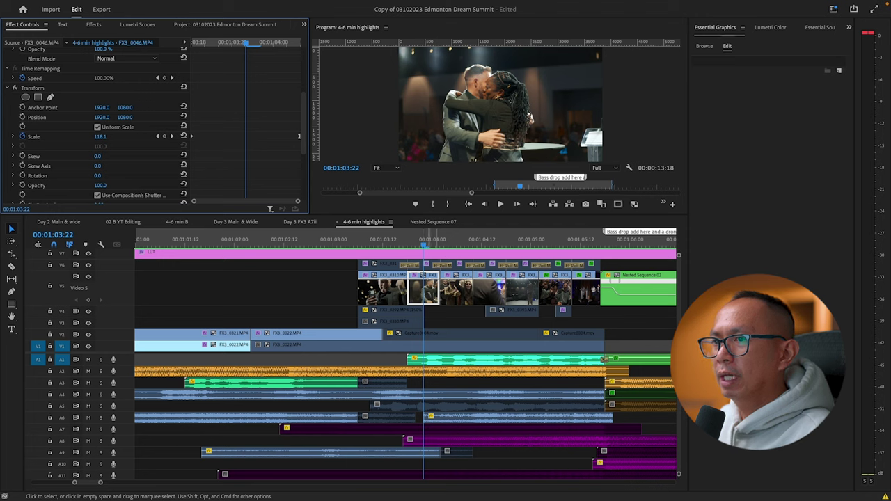
{"action": "left_click", "coordinate": [456, 289]}
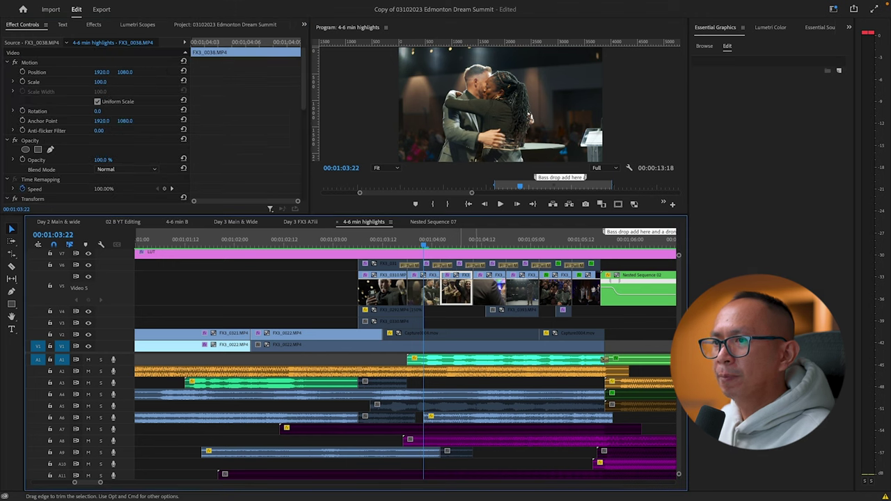
{"action": "scroll", "coordinate": [300, 128], "scroll_direction": "down", "scroll_amount": 5}
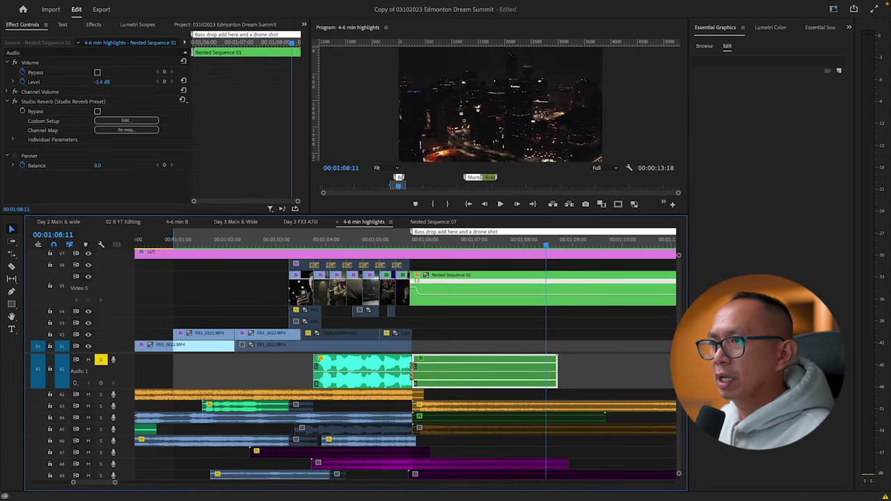
Open the Studio Reverb Custom Setup editor on the nested sequence's audio.
{"action": "left_click", "coordinate": [126, 121]}
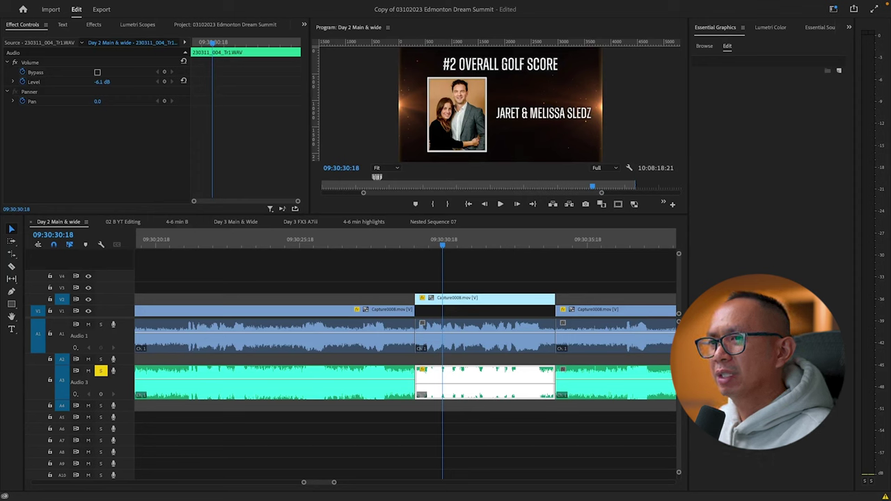
Play the golf-score announcements from the previous edit point and select the later Audio 3 clip.
{"action": "key", "text": "shift+3"}
{"action": "key", "text": "Up"}
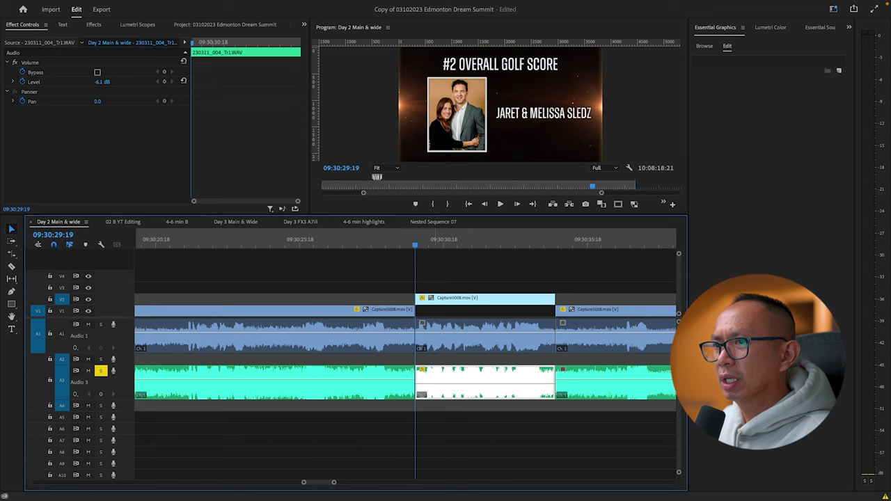
{"action": "key", "text": "space"}
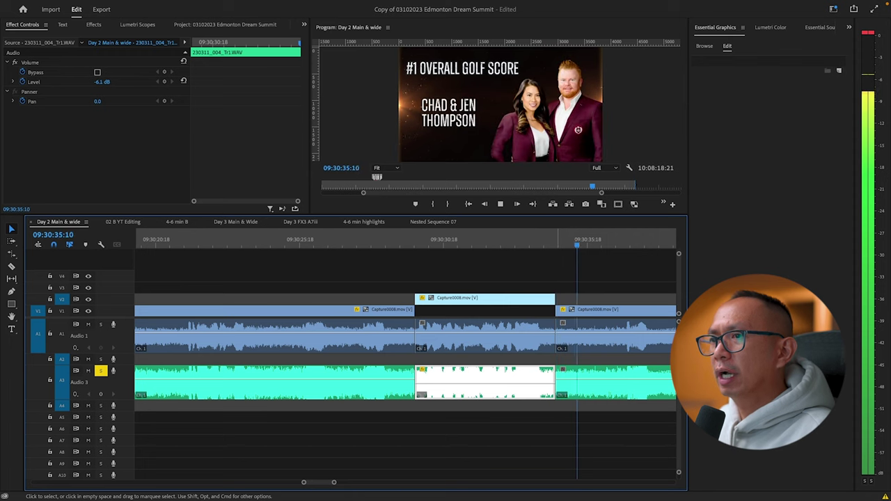
{"action": "key", "text": "space"}
{"action": "left_click", "coordinate": [612, 381]}
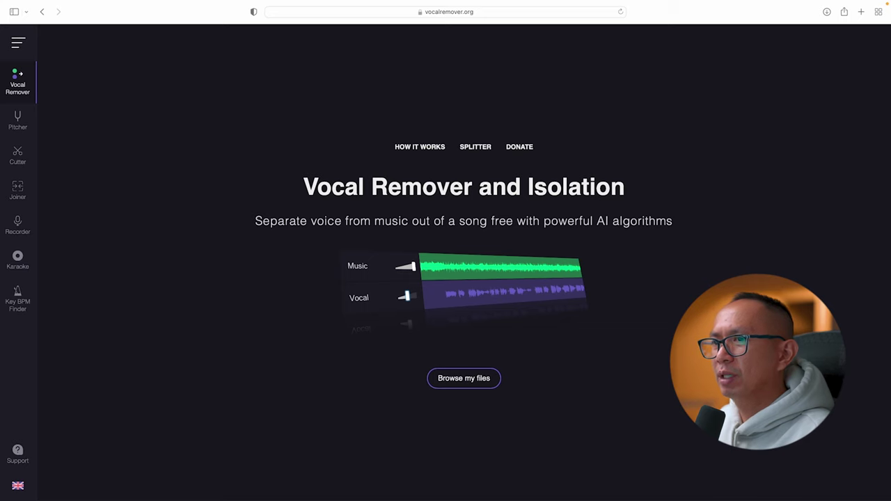
Load the music-with-speech file into vocalremover.org, review the save options, and play the isolated vocal.
{"action": "left_click_drag", "start_coordinate": [292, 94], "coordinate": [376, 259]}
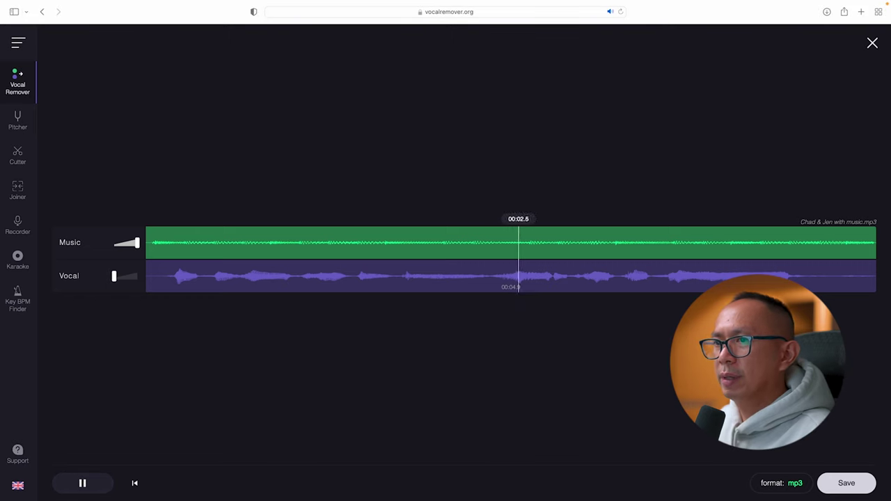
{"action": "key", "text": "space"}
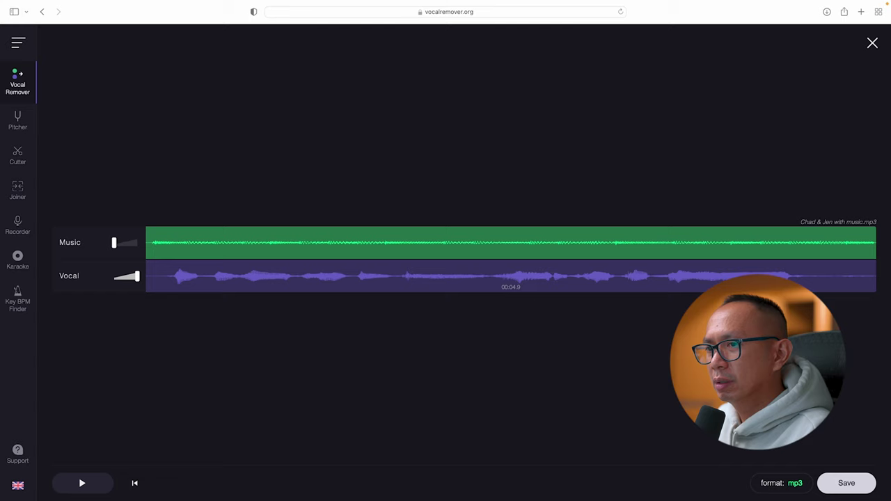
{"action": "left_click", "coordinate": [846, 483]}
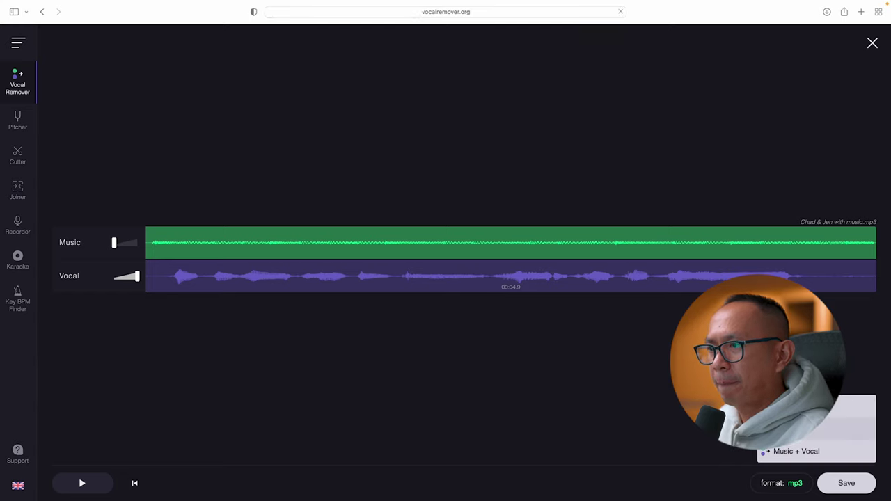
{"action": "key", "text": "space"}
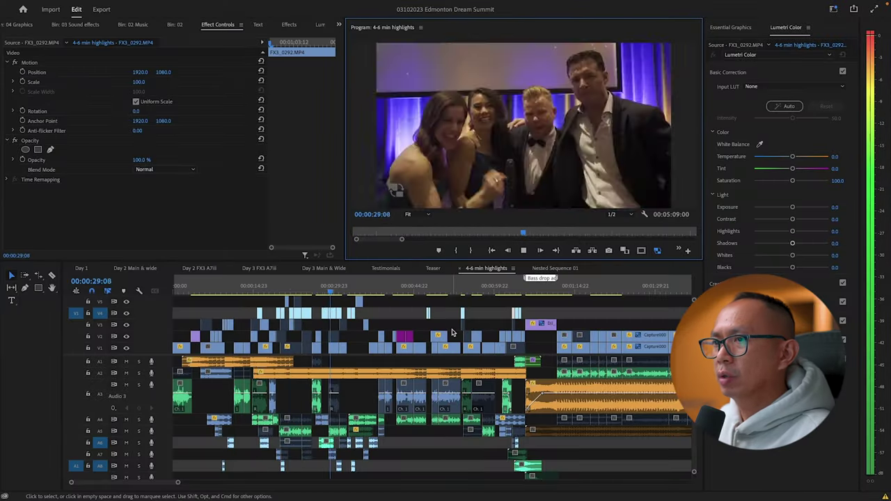
Review the highlights playback around the bass drop, Cinematic Riser clip and end of the drone shot.
{"action": "key", "text": "equal"}
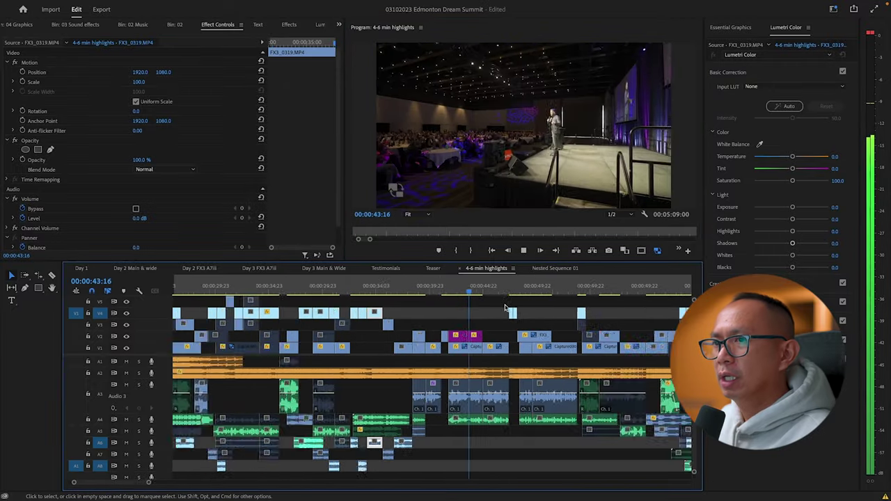
{"action": "key", "text": "minus"}
{"action": "key", "text": "minus"}
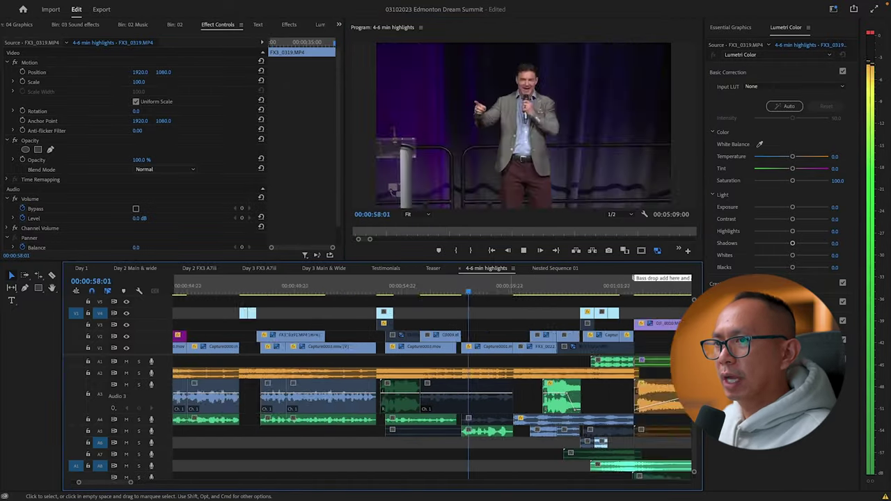
{"action": "key", "text": "space"}
{"action": "left_click", "coordinate": [449, 466]}
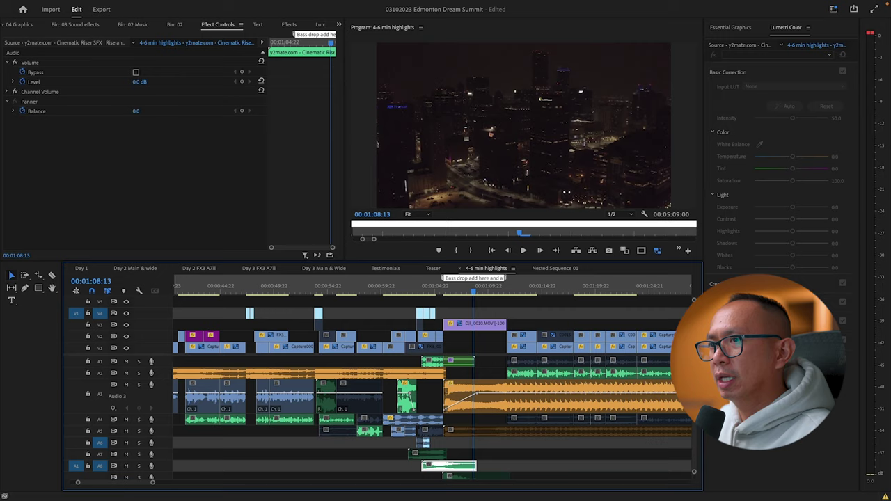
{"action": "key", "text": "space"}
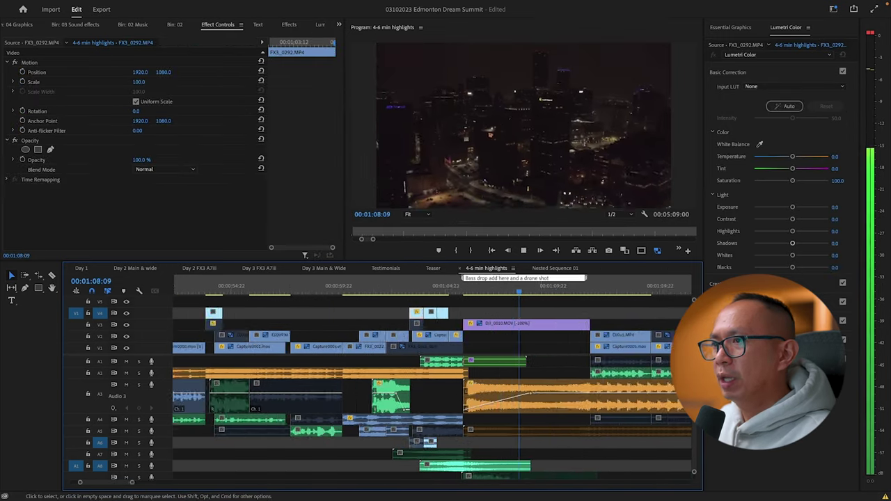
{"action": "key", "text": "space"}
{"action": "key", "text": "equal"}
{"action": "key", "text": "equal"}
{"action": "key", "text": "equal"}
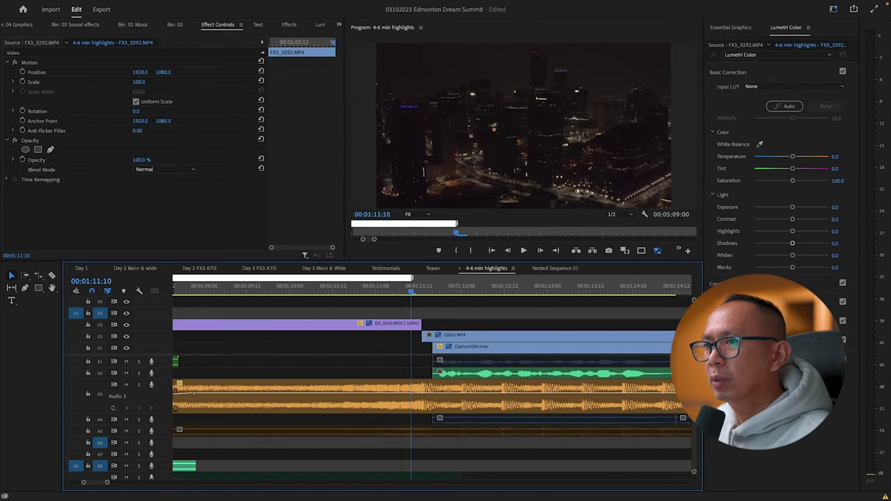
{"action": "key", "text": "space"}
{"action": "key", "text": "minus"}
{"action": "key", "text": "minus"}
{"action": "key", "text": "minus"}
{"action": "key", "text": "minus"}
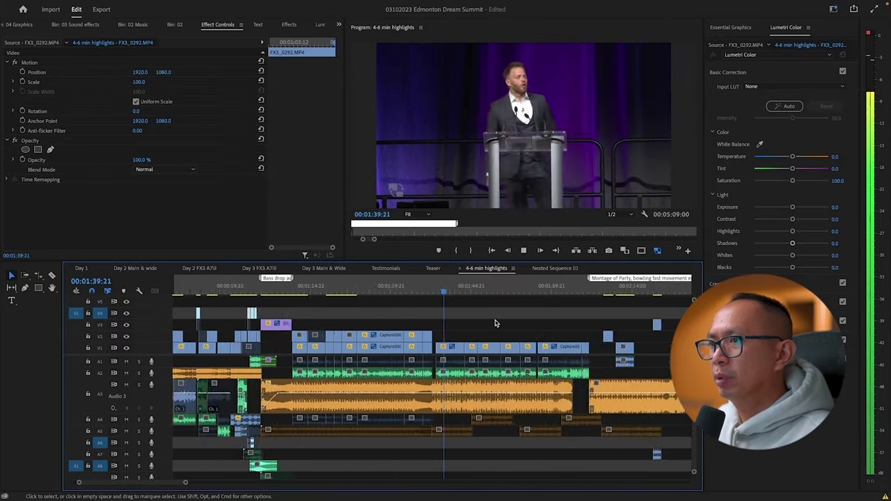
Find and preview the FX3_0003 hallway shot in the Day 2 FX3 A7iii sequence.
{"action": "left_click", "coordinate": [199, 268]}
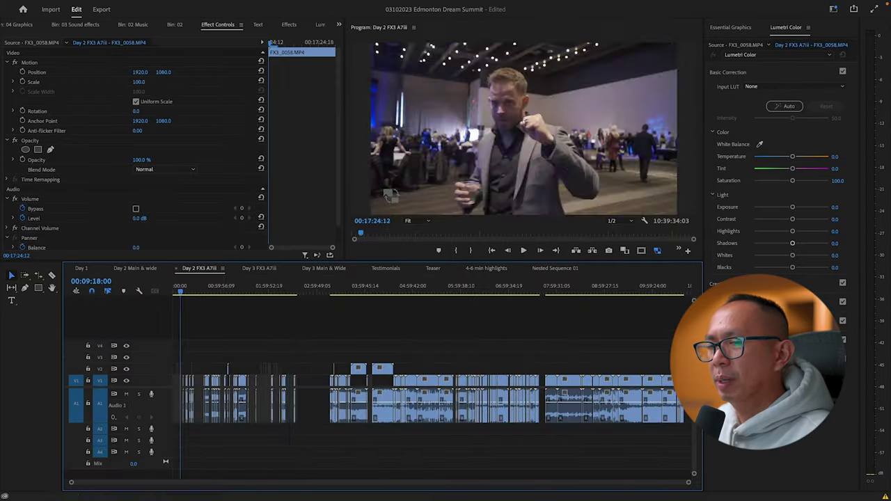
{"action": "key", "text": "space"}
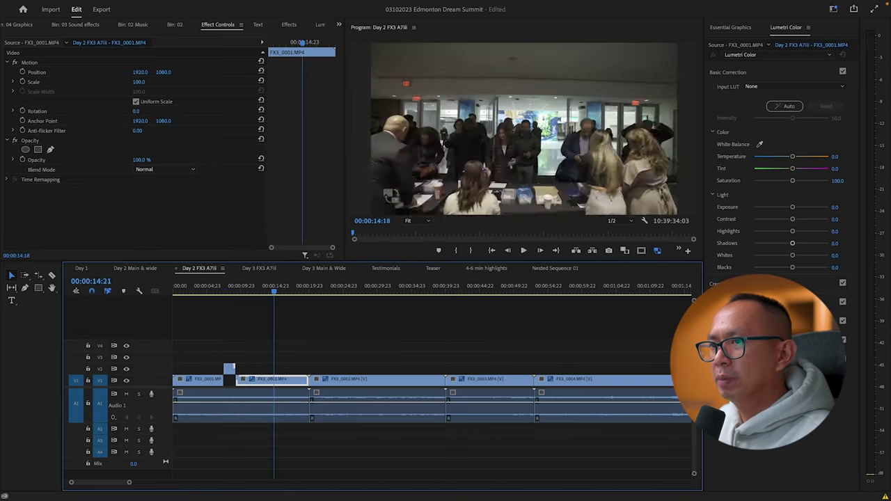
{"action": "left_click_drag", "start_coordinate": [274, 291], "coordinate": [465, 291]}
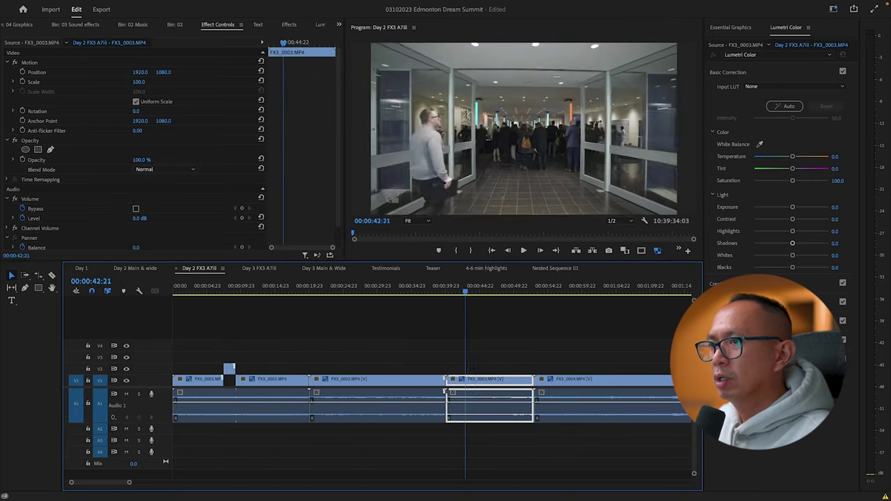
{"action": "key", "text": "equal"}
{"action": "key", "text": "space"}
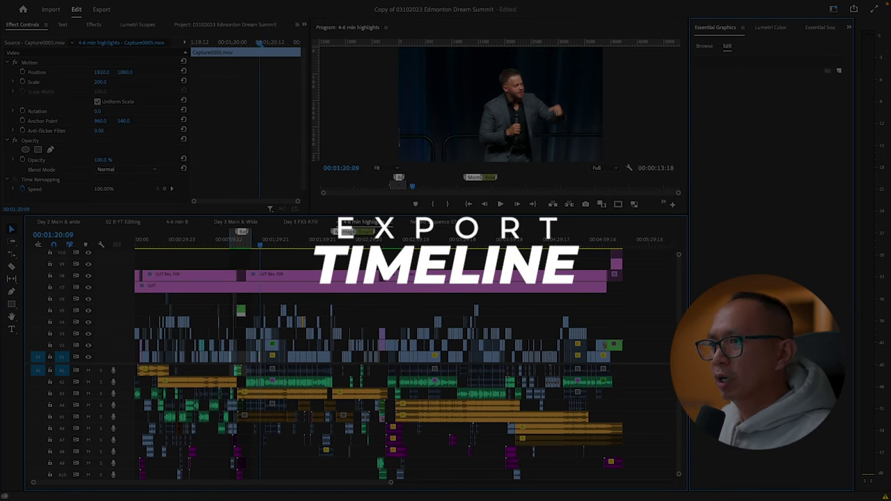
Mark in and out points spanning the entire 4-6 min highlights sequence.
{"action": "key", "text": "Home"}
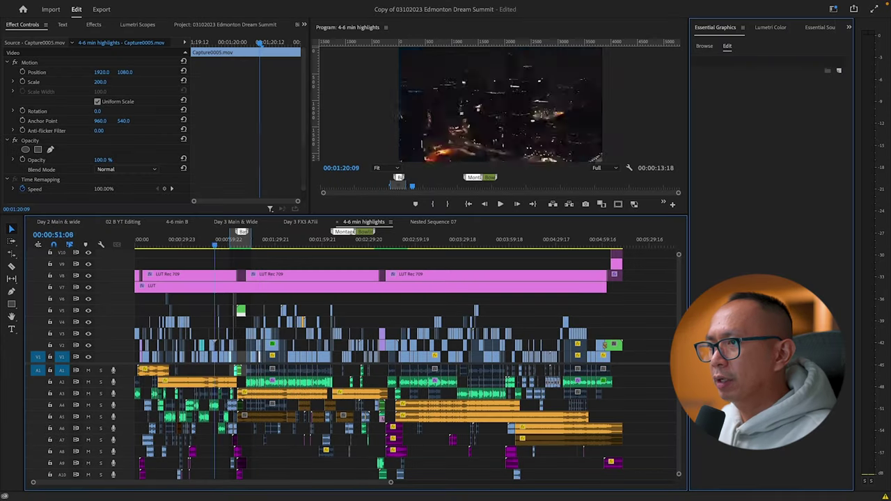
{"action": "key", "text": "x"}
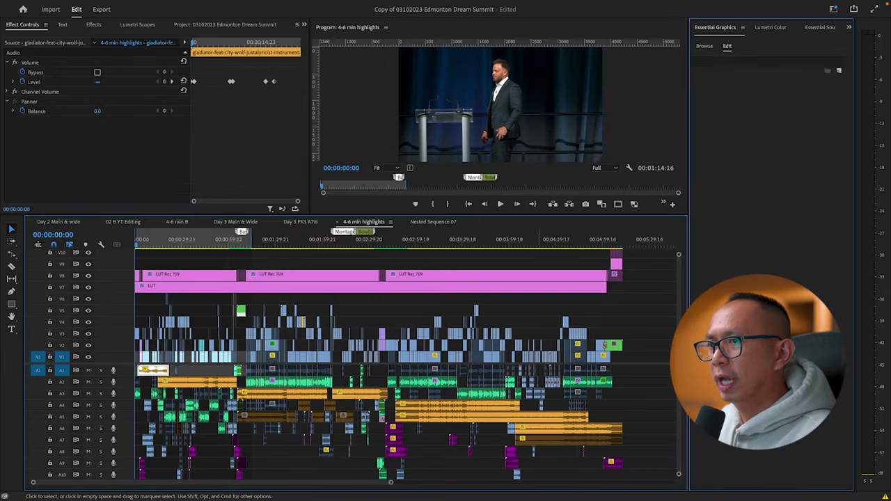
{"action": "key", "text": "End"}
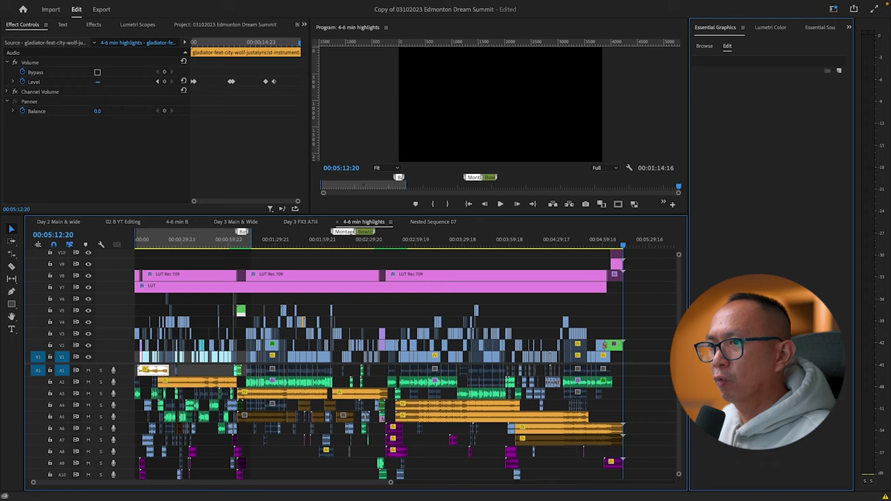
{"action": "key", "text": "o"}
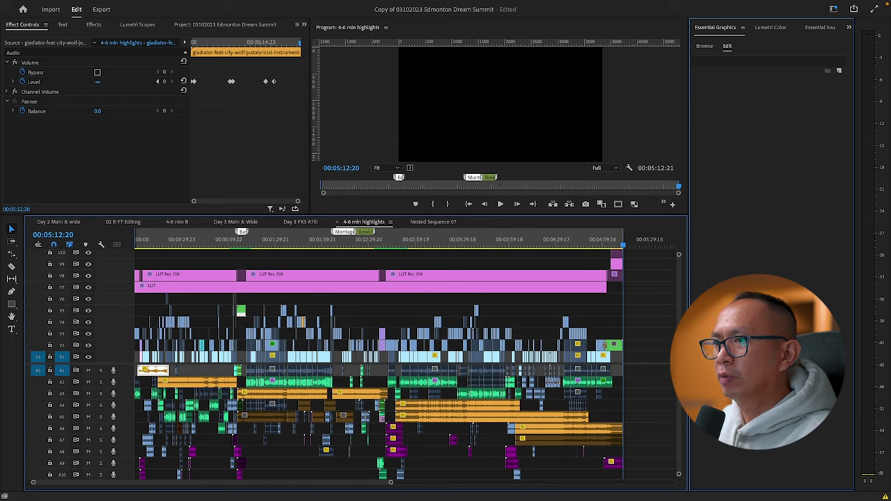
{"action": "key", "text": "Up"}
Open Export Media for 4-6 min highlights.mp4 with the YouTube 2160p 4K H.264 preset.
{"action": "left_click", "coordinate": [77, 5]}
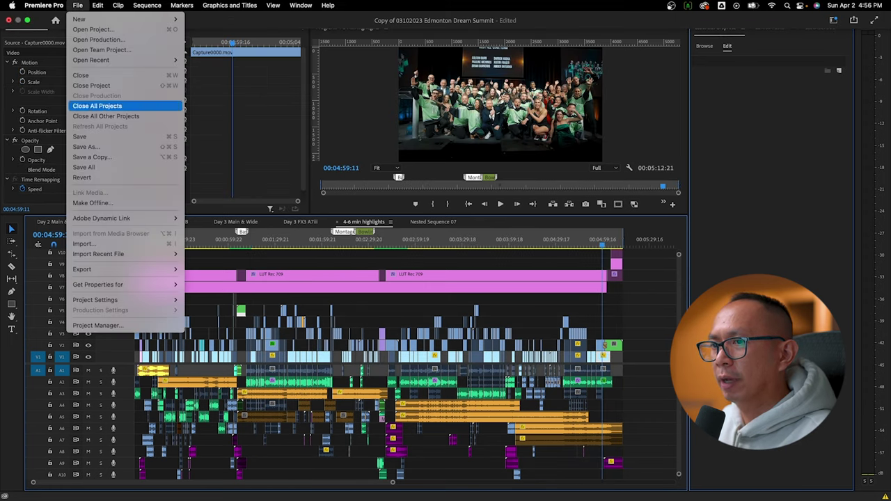
{"action": "mouse_move", "coordinate": [105, 269]}
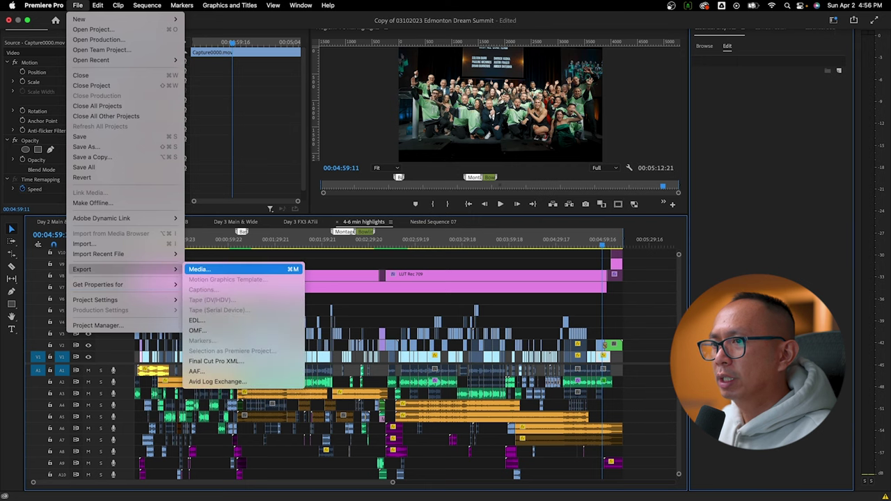
{"action": "left_click", "coordinate": [202, 269]}
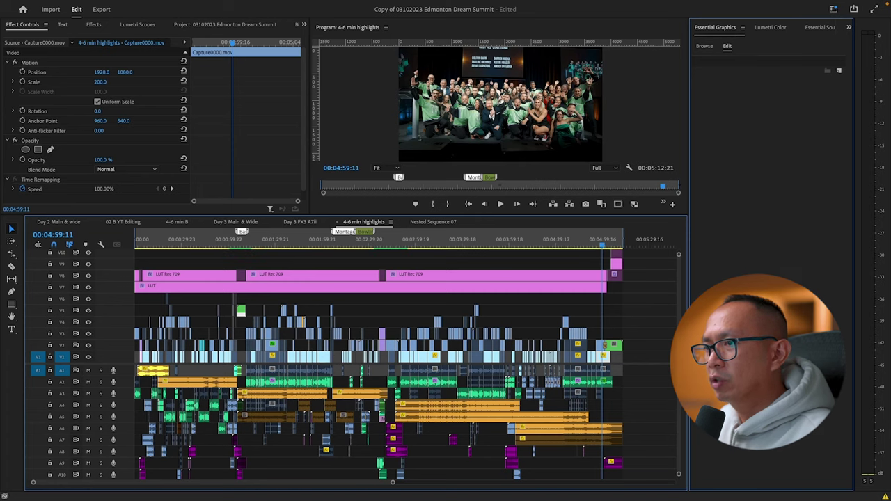
{"action": "key", "text": "ctrl+m"}
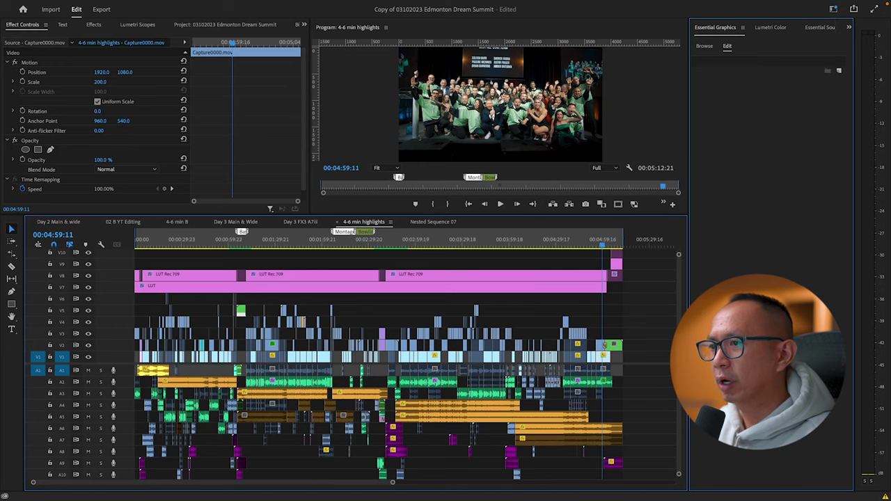
{"action": "key", "text": "ctrl+m"}
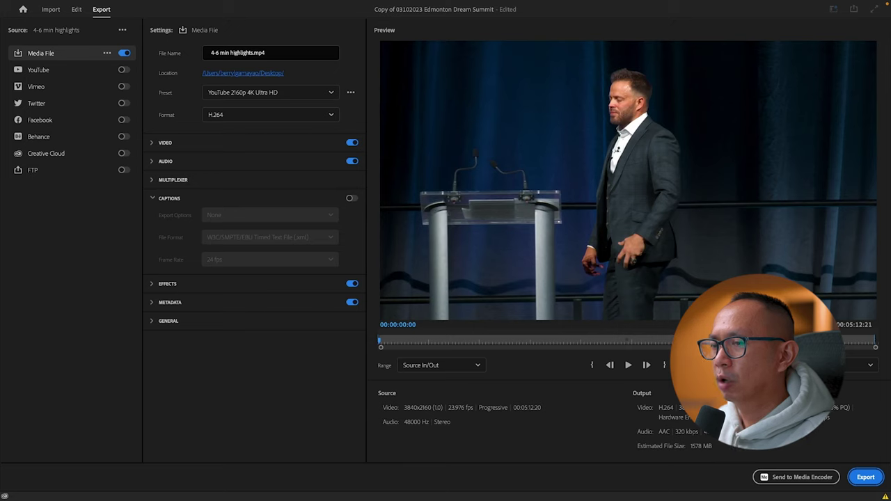
{"action": "left_click", "coordinate": [270, 114]}
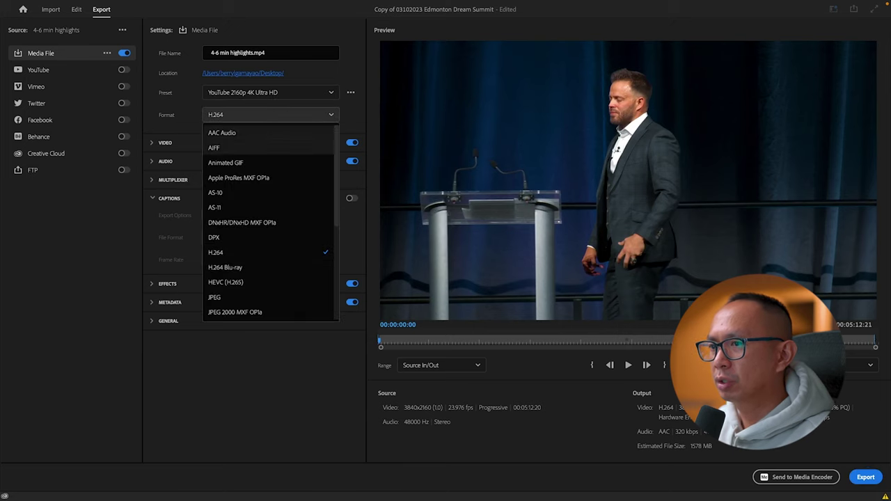
{"action": "scroll", "coordinate": [270, 223], "scroll_direction": "down", "scroll_amount": 2}
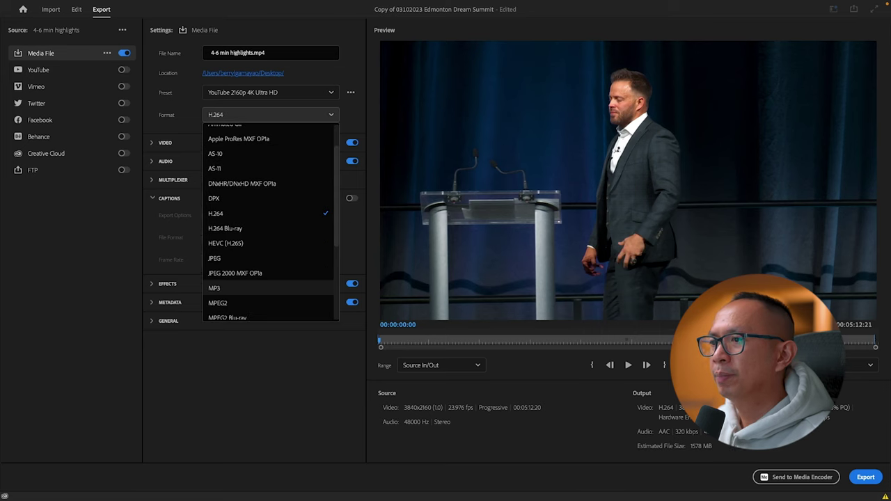
{"action": "scroll", "coordinate": [270, 287], "scroll_direction": "down", "scroll_amount": 7}
{"action": "left_click", "coordinate": [221, 271]}
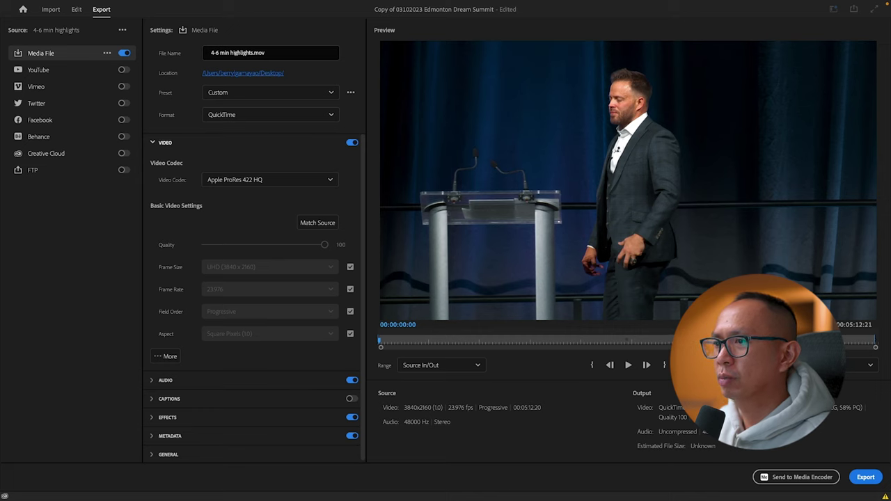
{"action": "left_click", "coordinate": [270, 92]}
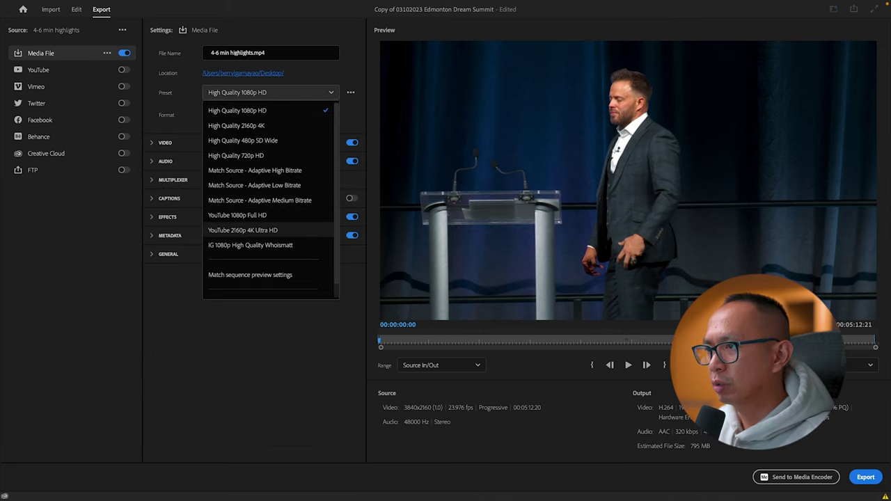
{"action": "left_click", "coordinate": [284, 230]}
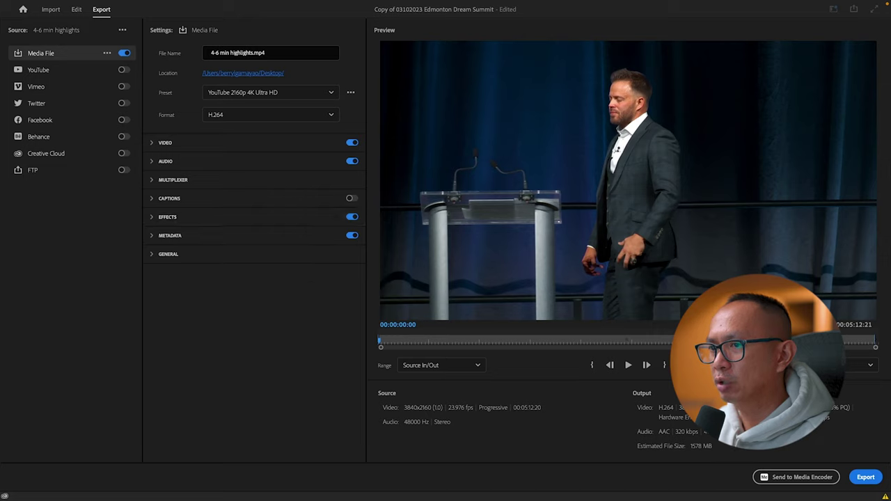